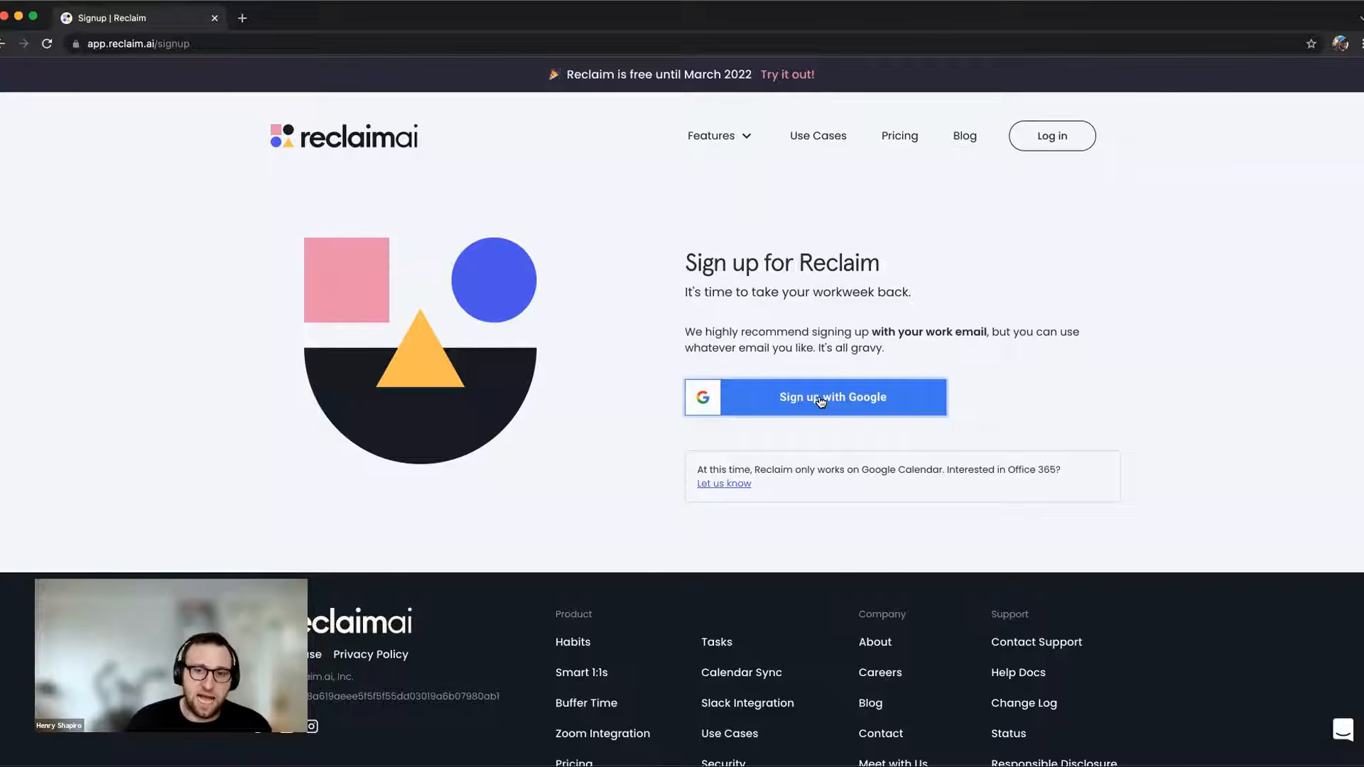
Sign up for Reclaim with the Google work account and continue past the welcome page.
{"action": "left_click", "coordinate": [821, 402]}
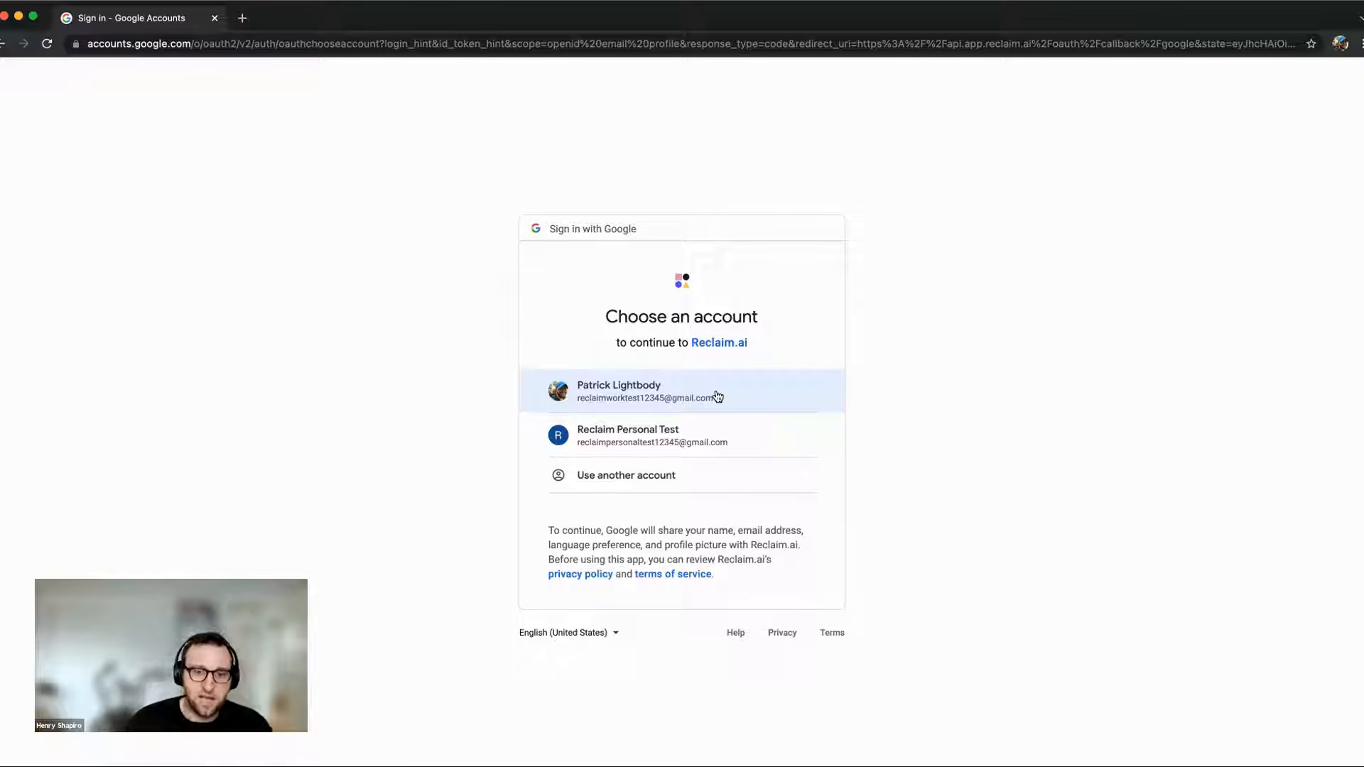
{"action": "left_click", "coordinate": [717, 397]}
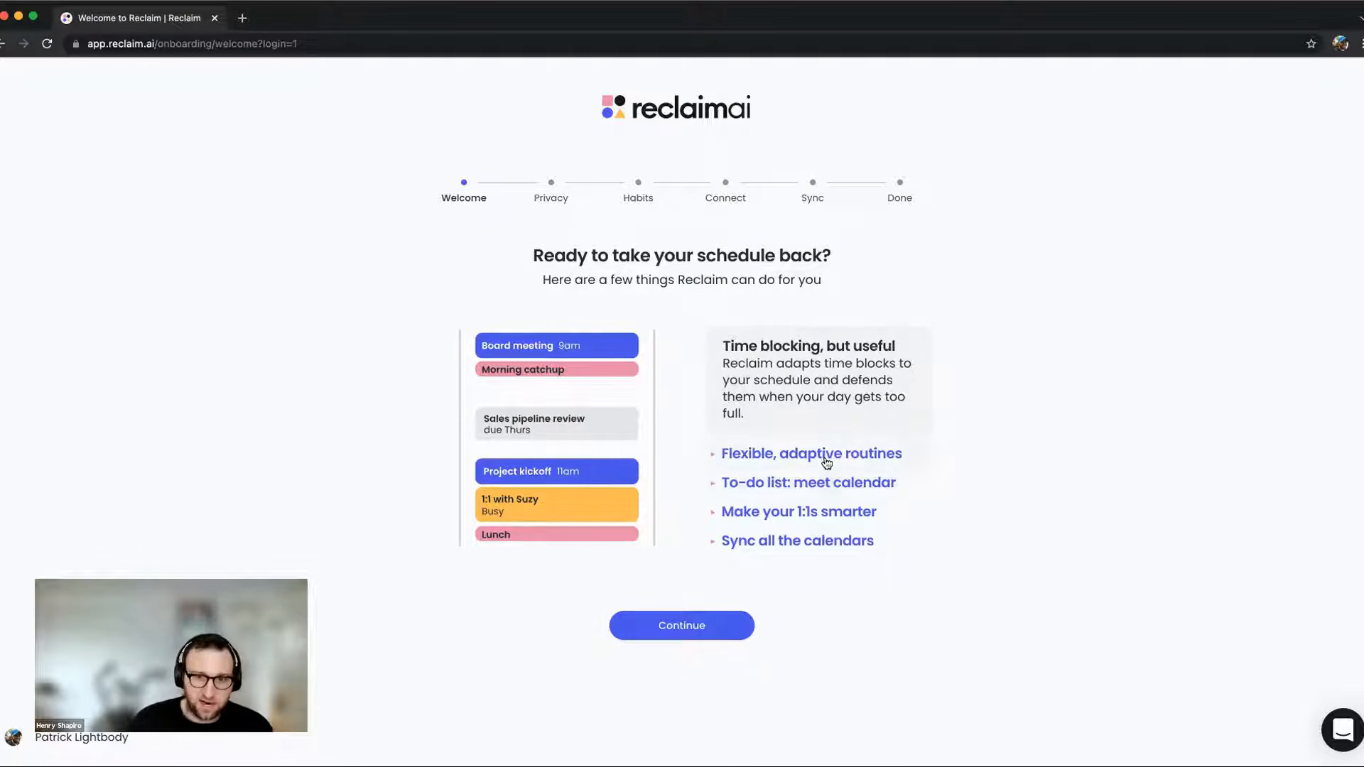
{"action": "left_click", "coordinate": [708, 626]}
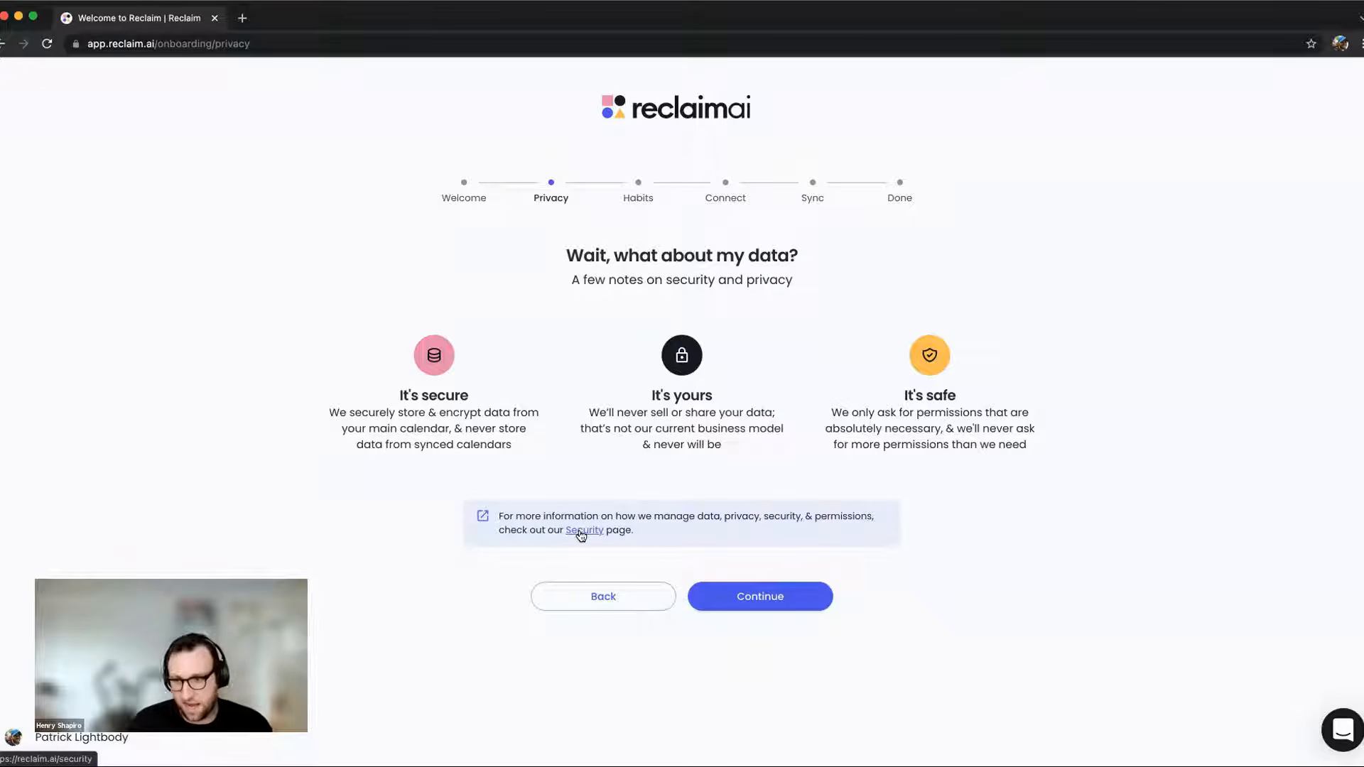
Continue past the privacy notes and accept both the flexible lunch time and the workday email catch-up habits.
{"action": "left_click", "coordinate": [784, 595]}
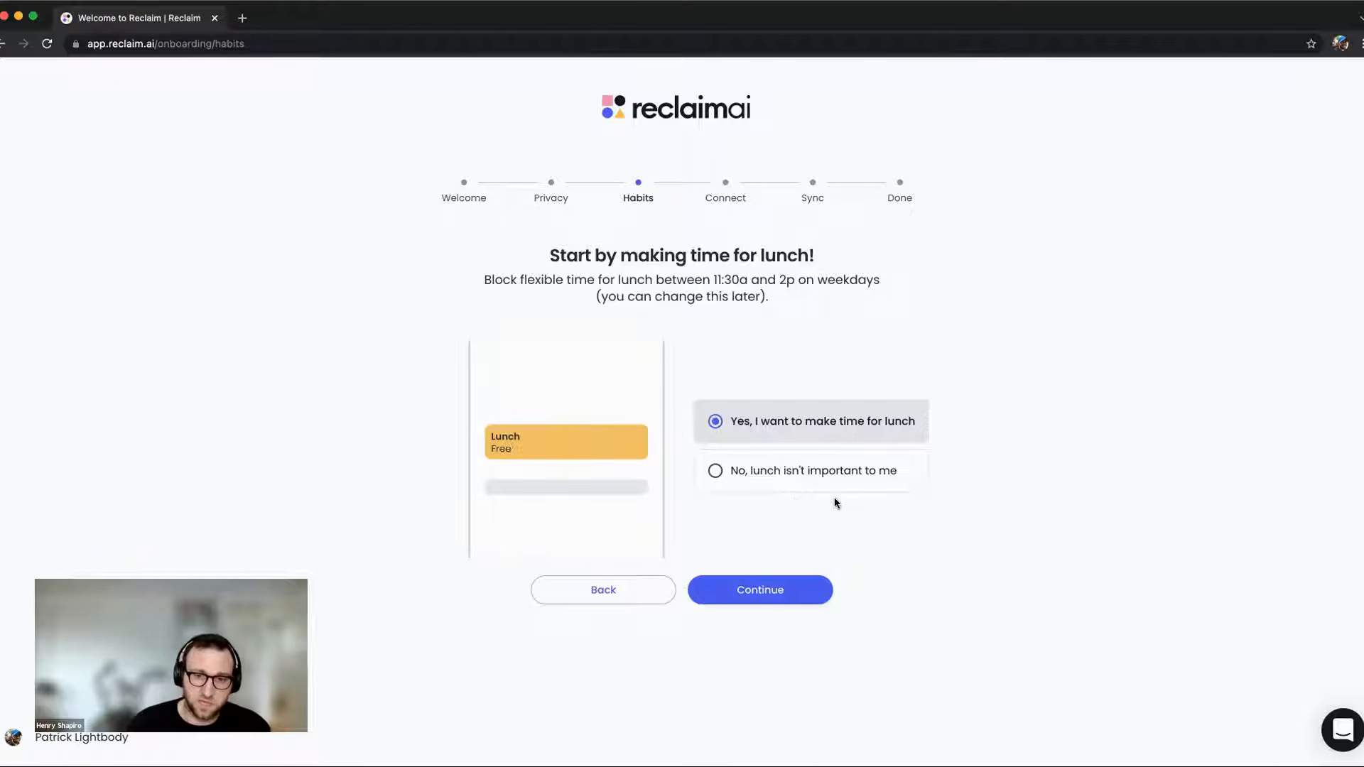
{"action": "left_click", "coordinate": [796, 596]}
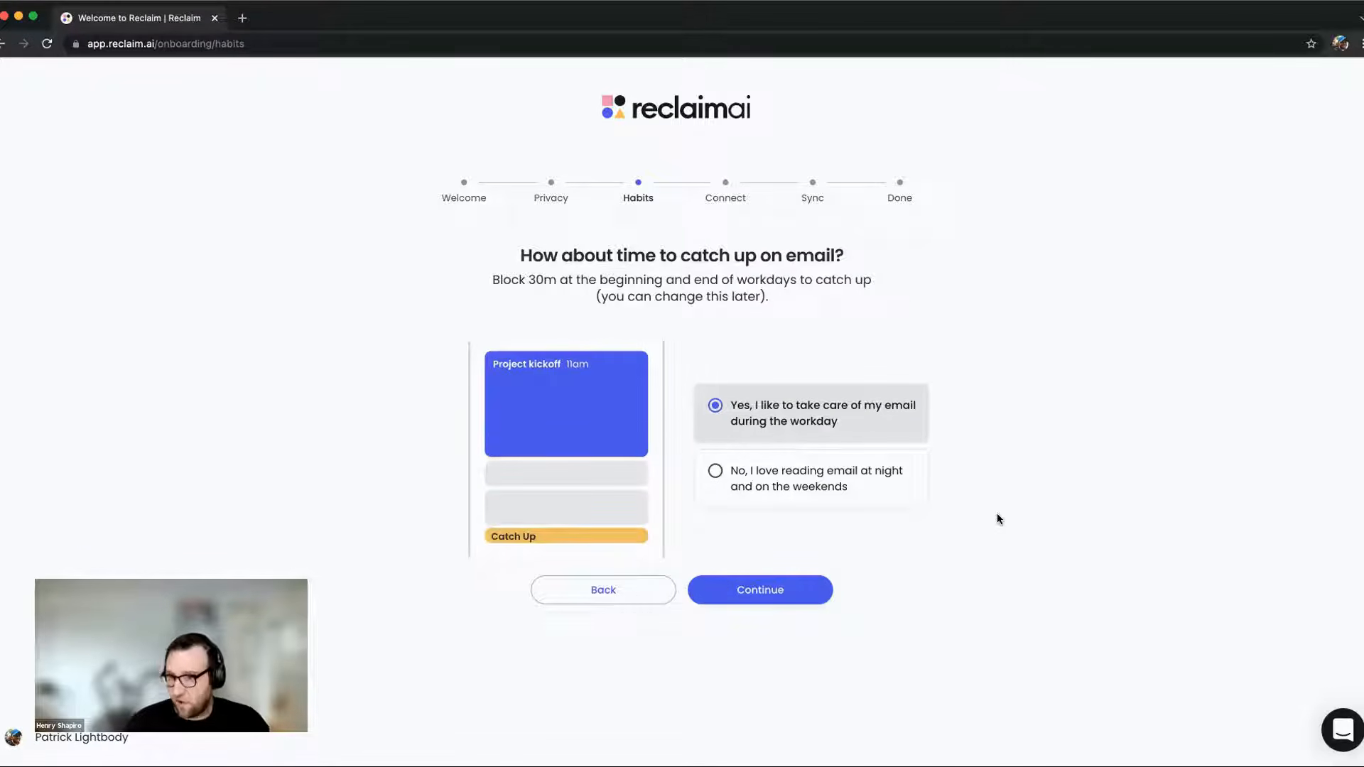
{"action": "left_click", "coordinate": [790, 588]}
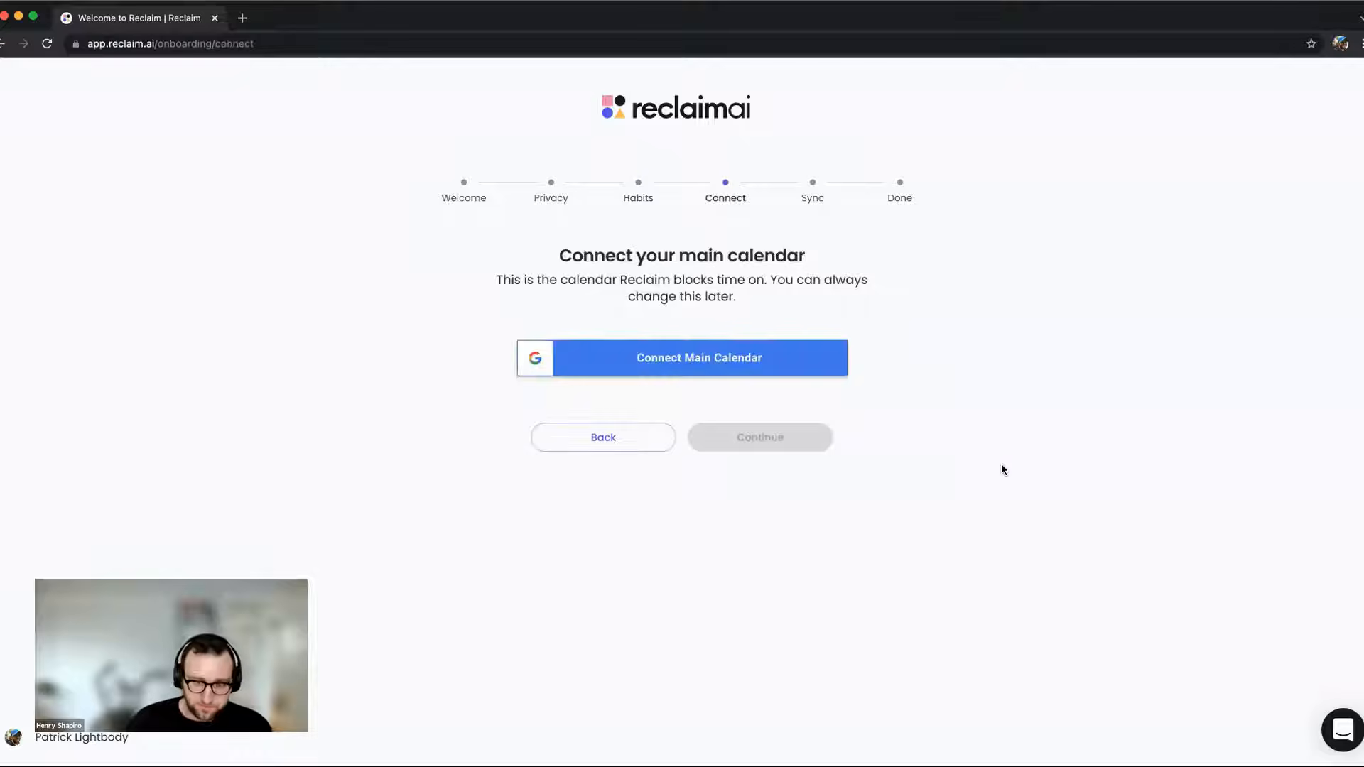
Connect the Google work account as the main calendar, granting Reclaim the additional access, and proceed to the sync stage.
{"action": "left_click", "coordinate": [782, 369]}
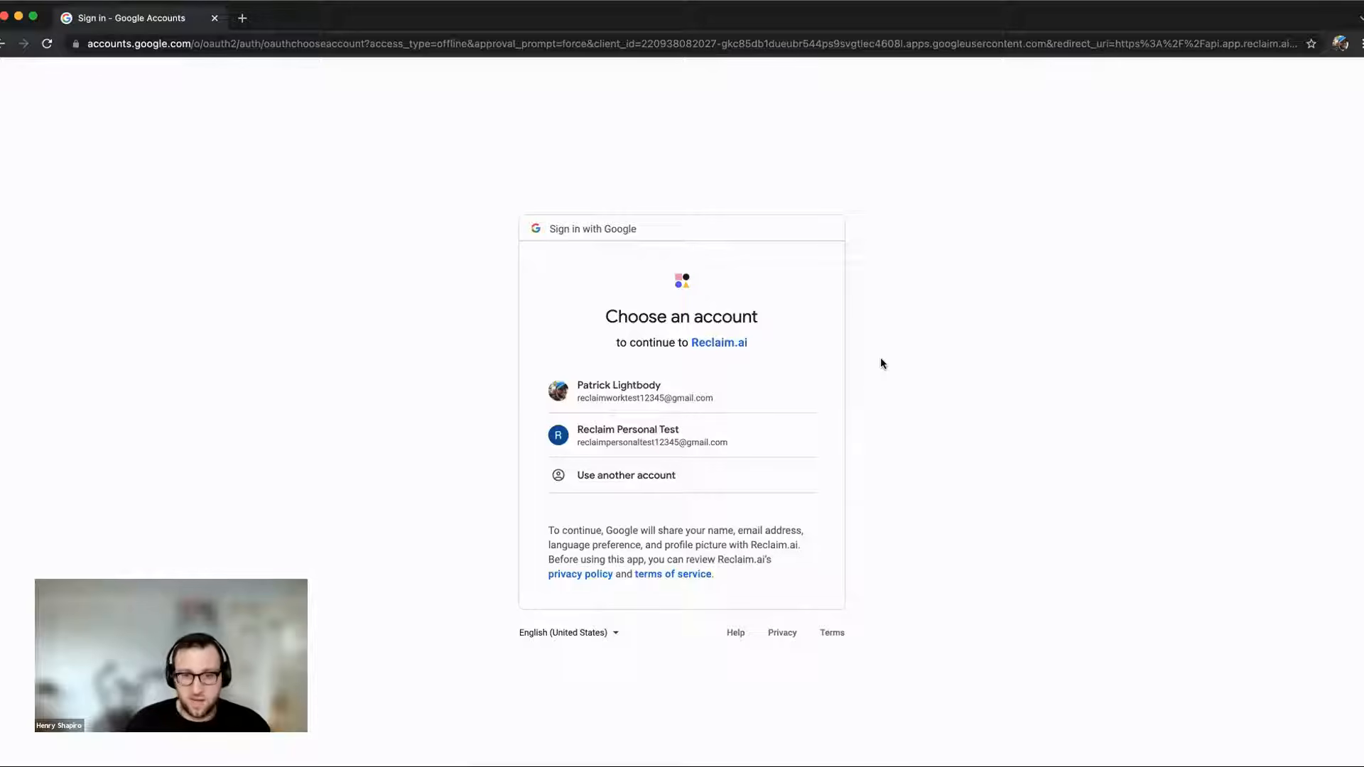
{"action": "left_click", "coordinate": [686, 390]}
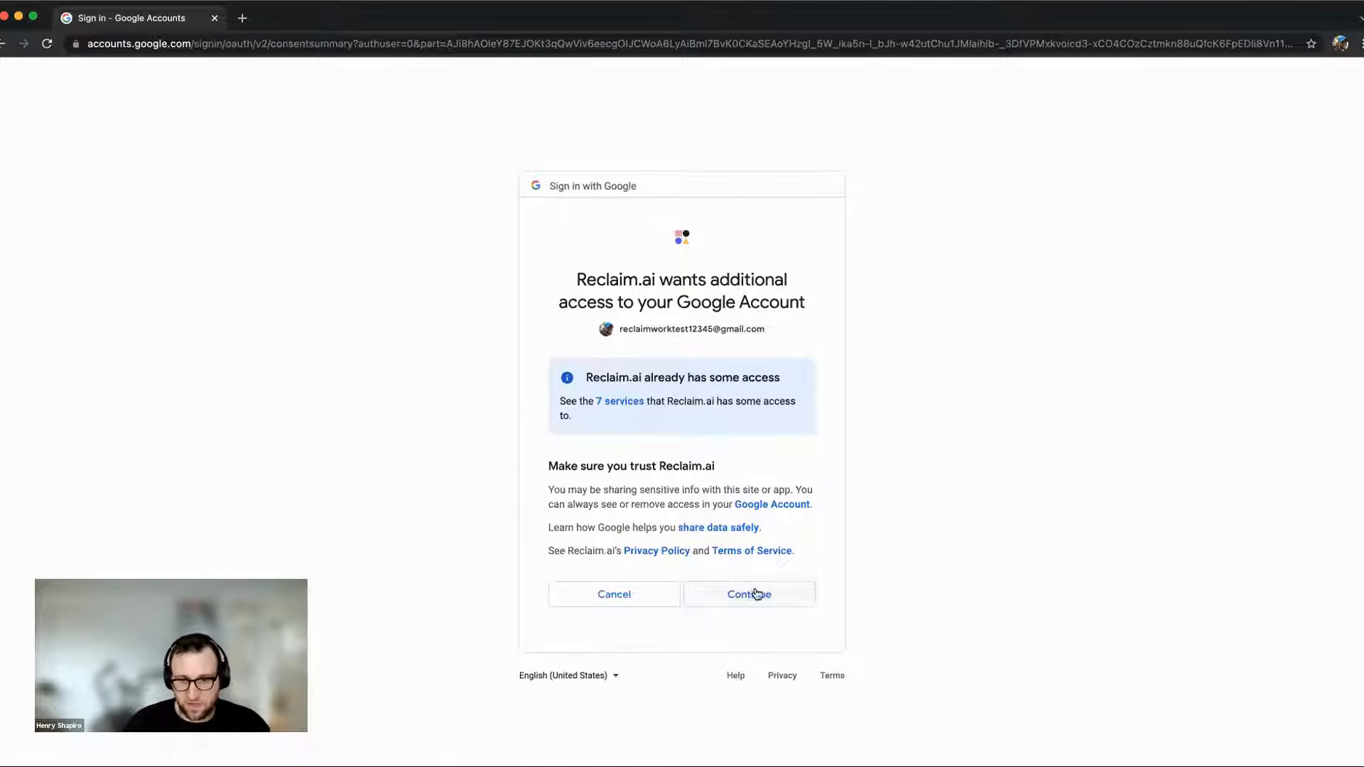
{"action": "left_click", "coordinate": [758, 594]}
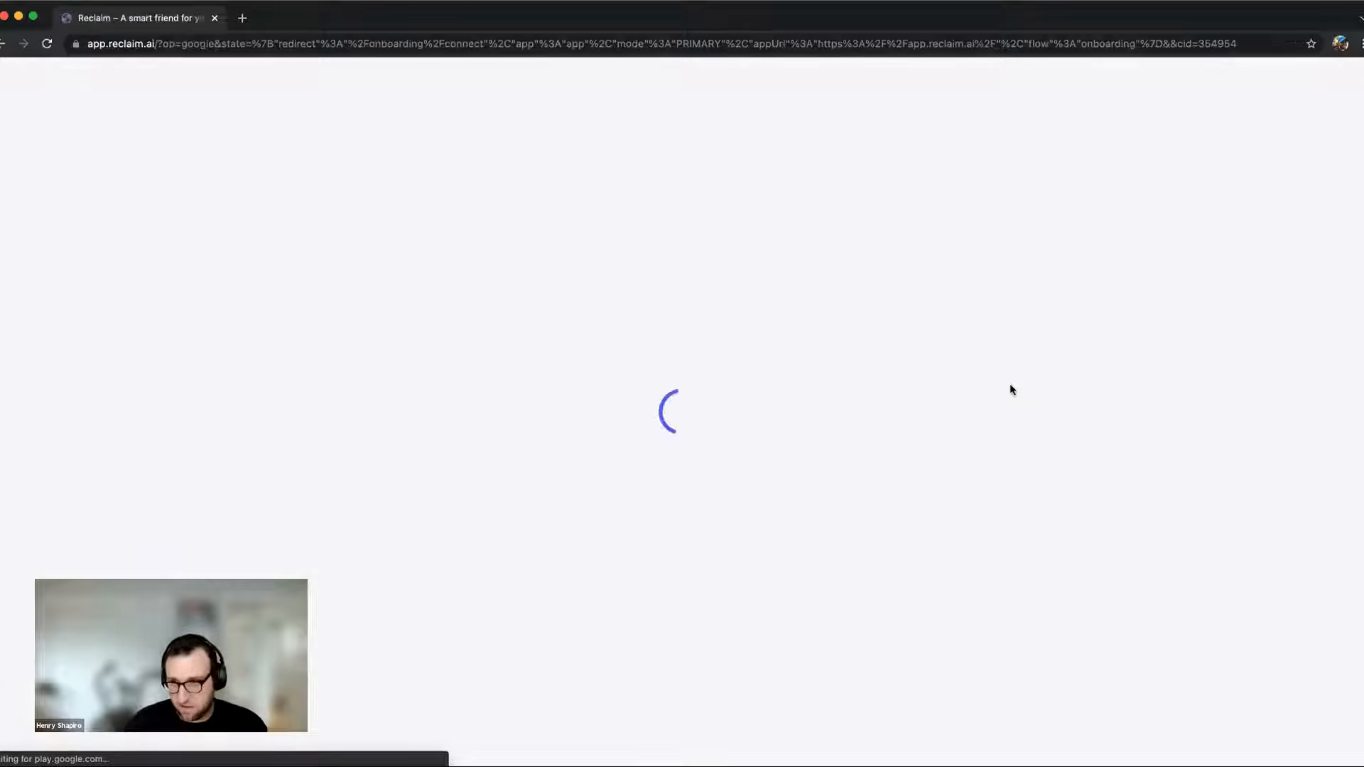
{"action": "left_click_drag", "start_coordinate": [768, 280], "coordinate": [859, 296]}
{"action": "left_click", "coordinate": [938, 334]}
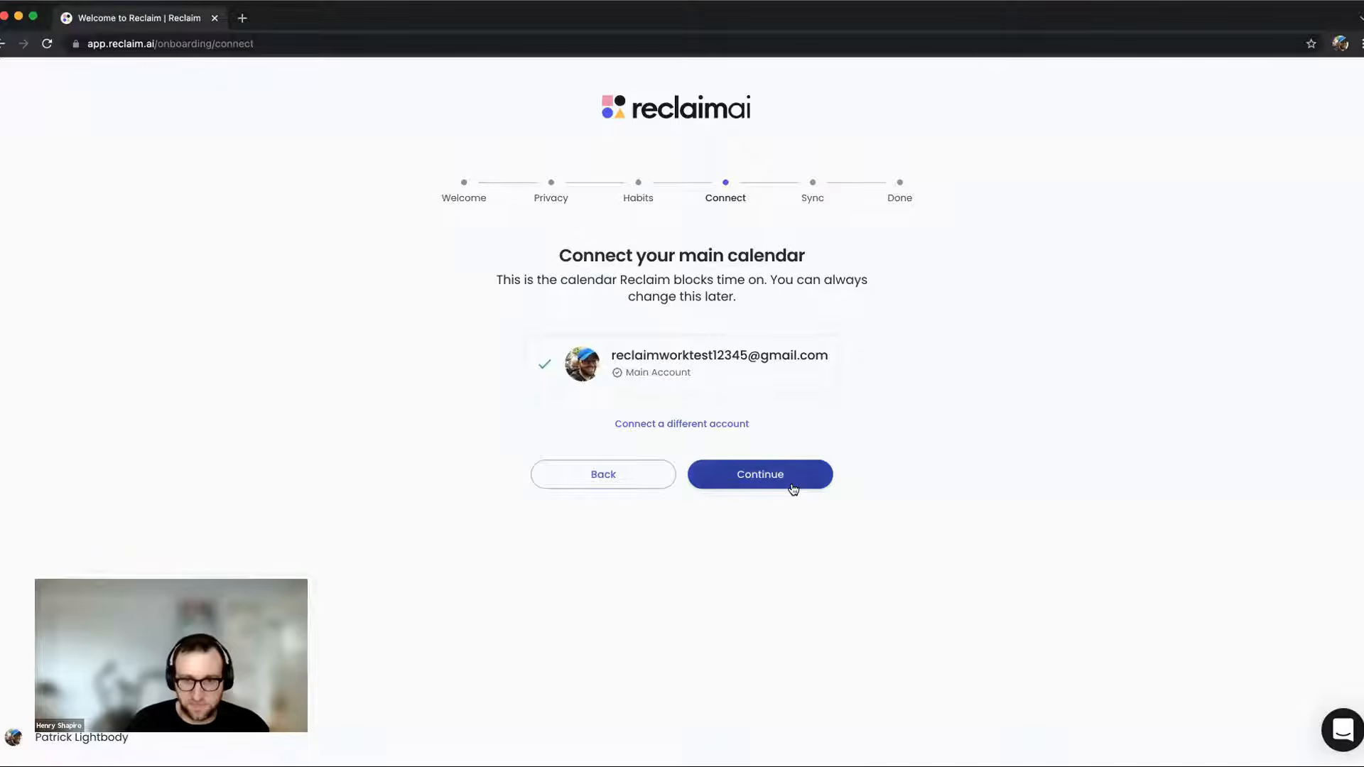
{"action": "left_click", "coordinate": [827, 486]}
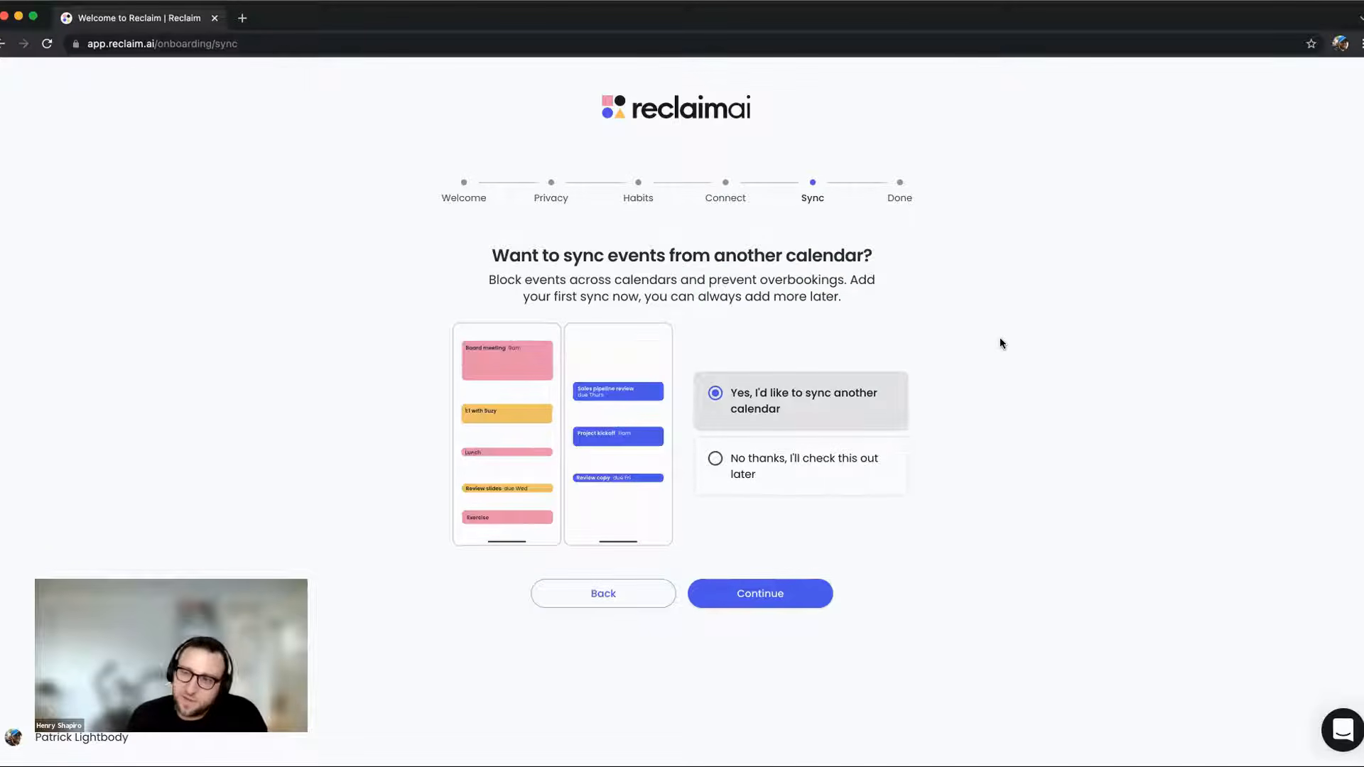
Choose to sync another calendar, with events going from the personal test account's calendar to the main work calendar.
{"action": "left_click", "coordinate": [797, 602]}
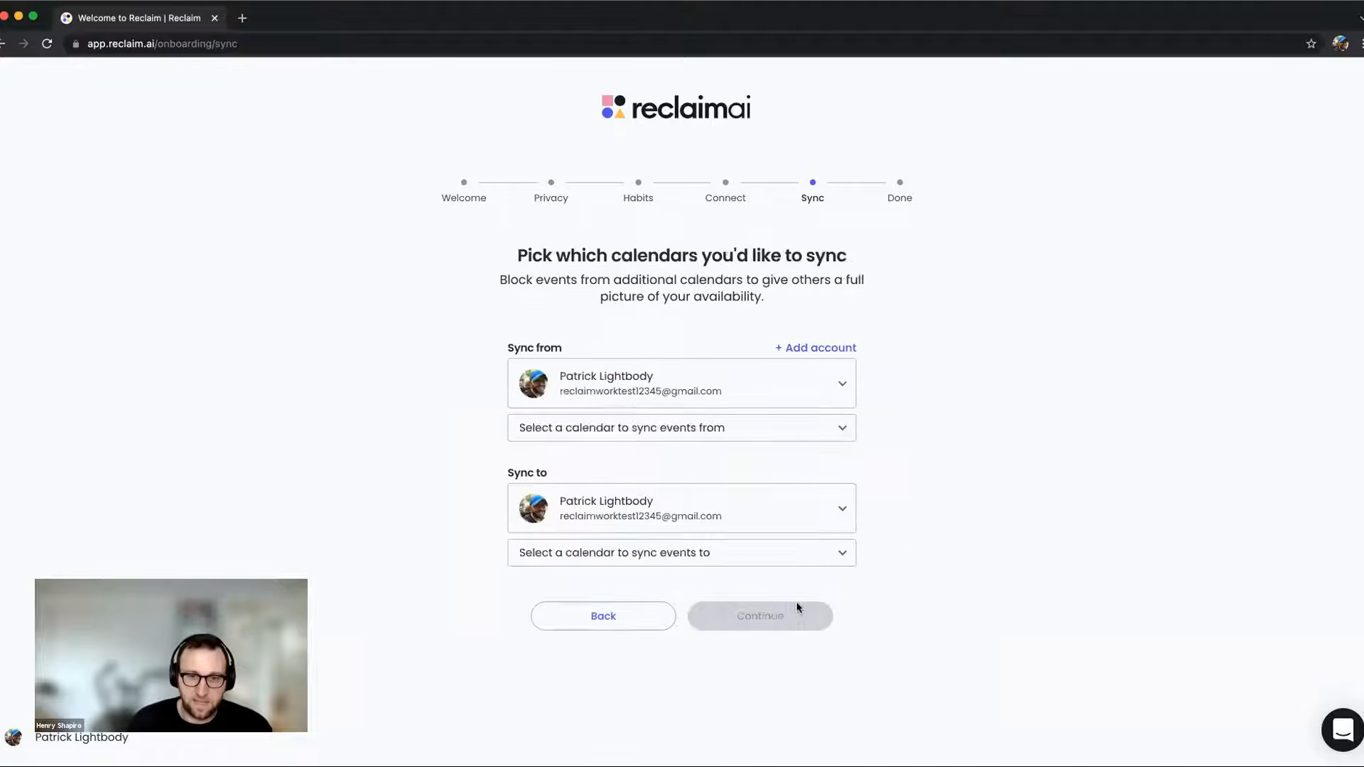
{"action": "left_click", "coordinate": [732, 394]}
{"action": "left_click", "coordinate": [944, 449]}
{"action": "left_click", "coordinate": [684, 523]}
{"action": "left_click", "coordinate": [971, 471]}
{"action": "left_click", "coordinate": [616, 430]}
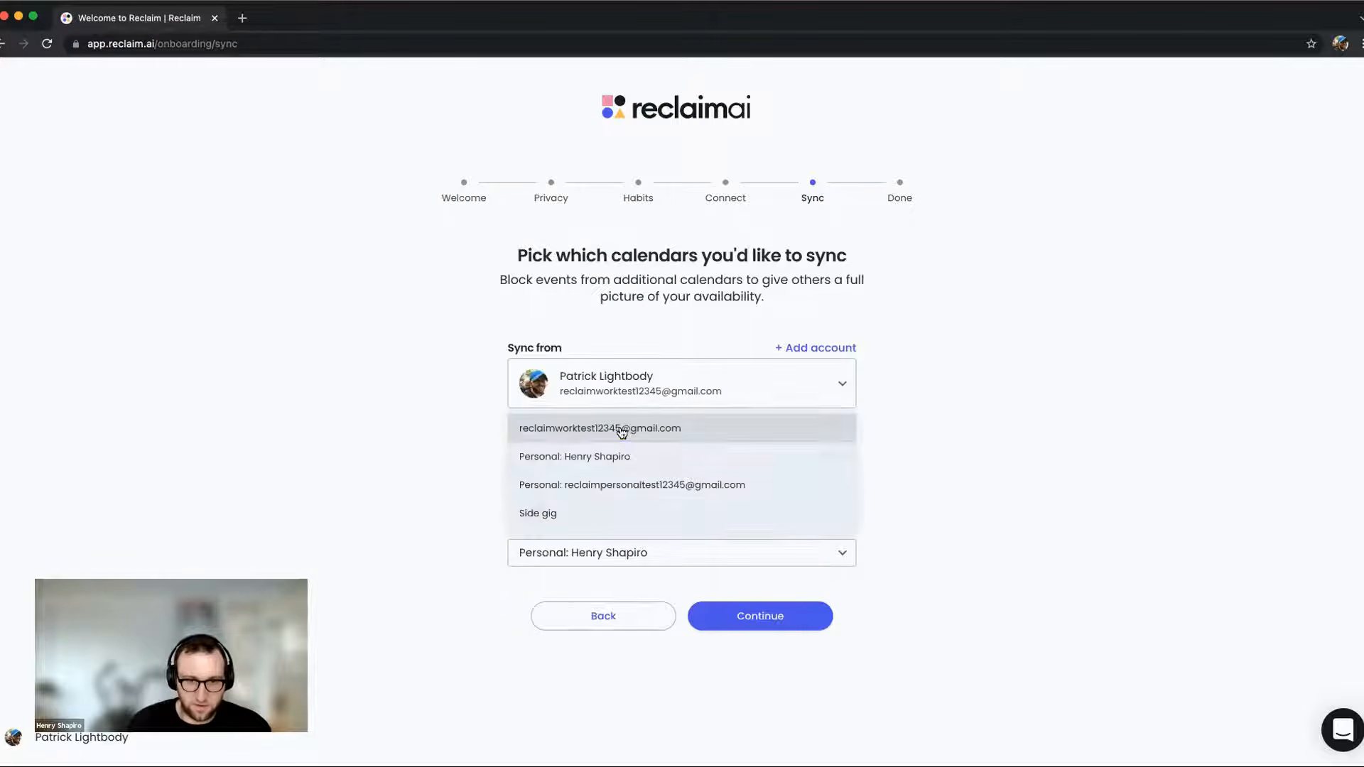
{"action": "left_click", "coordinate": [623, 491]}
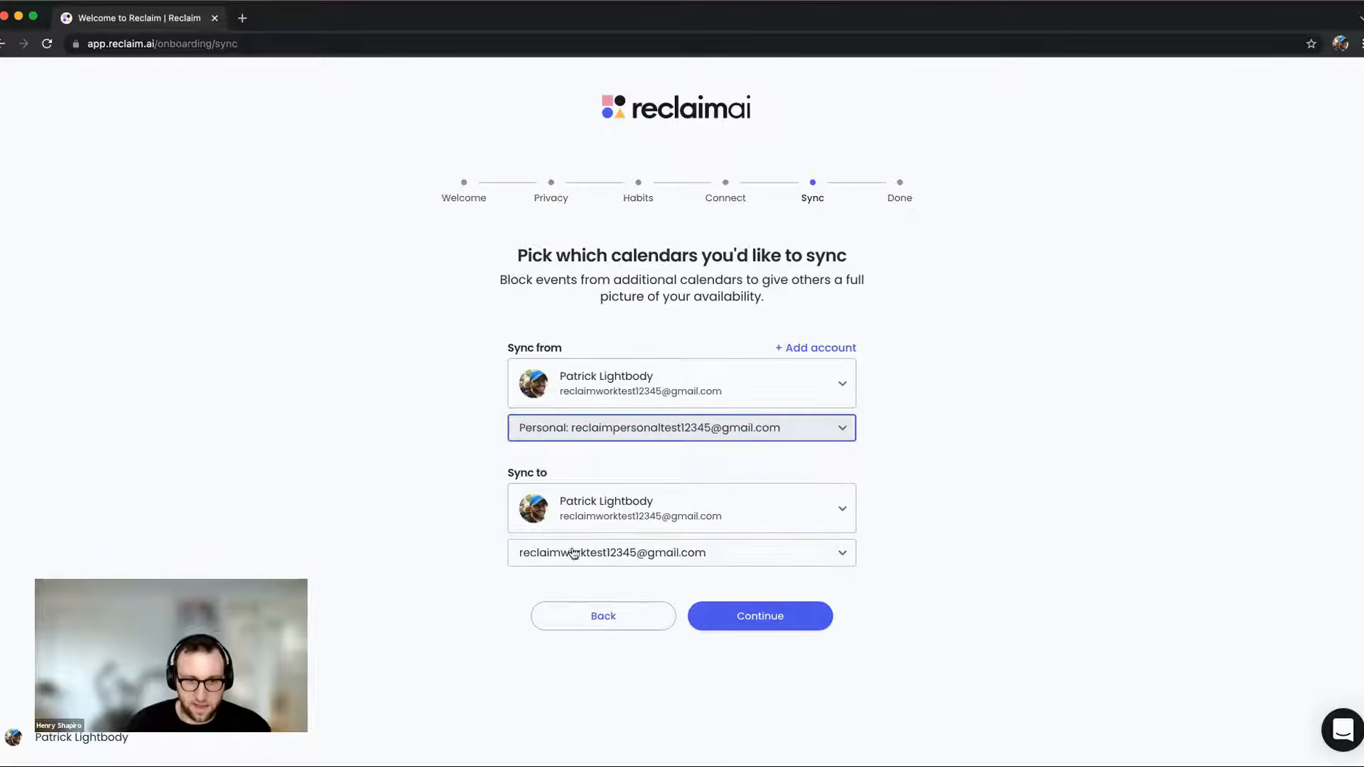
{"action": "left_click", "coordinate": [970, 463]}
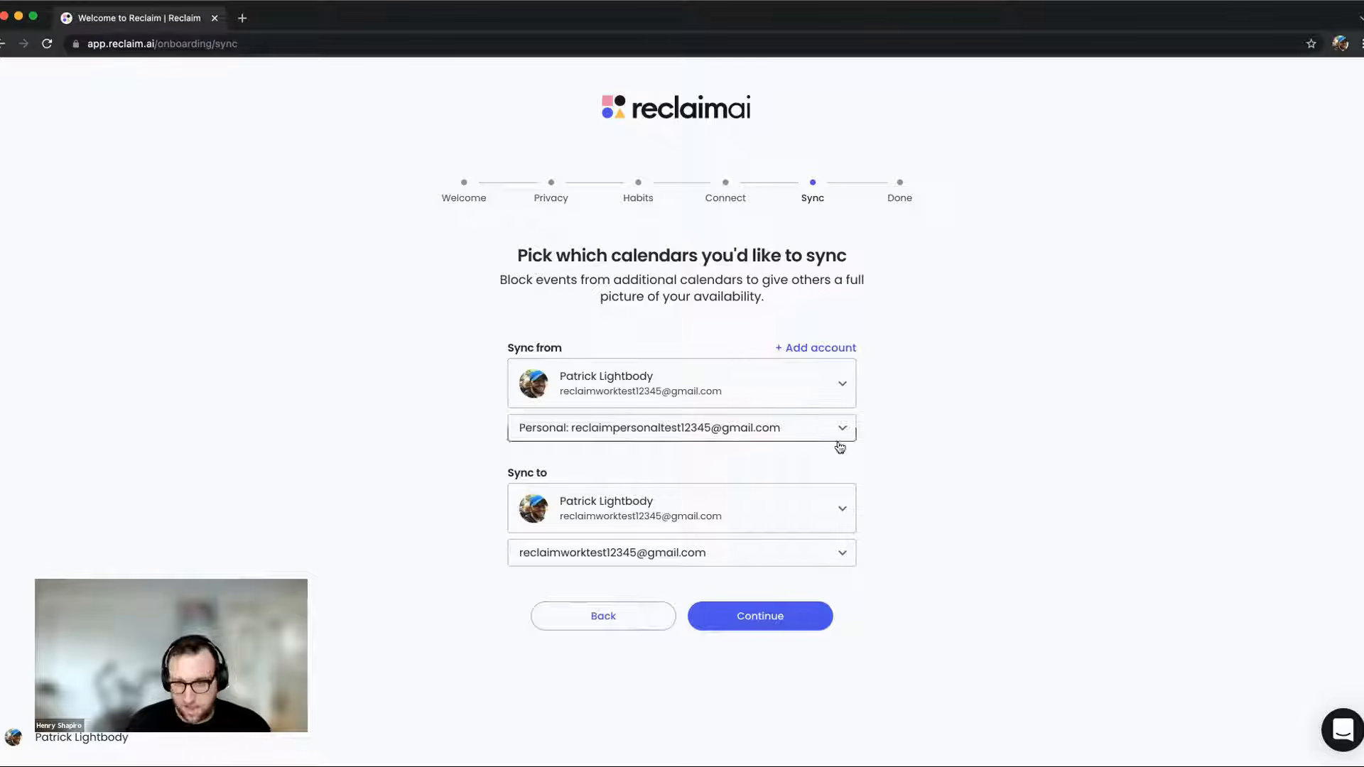
{"action": "left_click", "coordinate": [761, 620]}
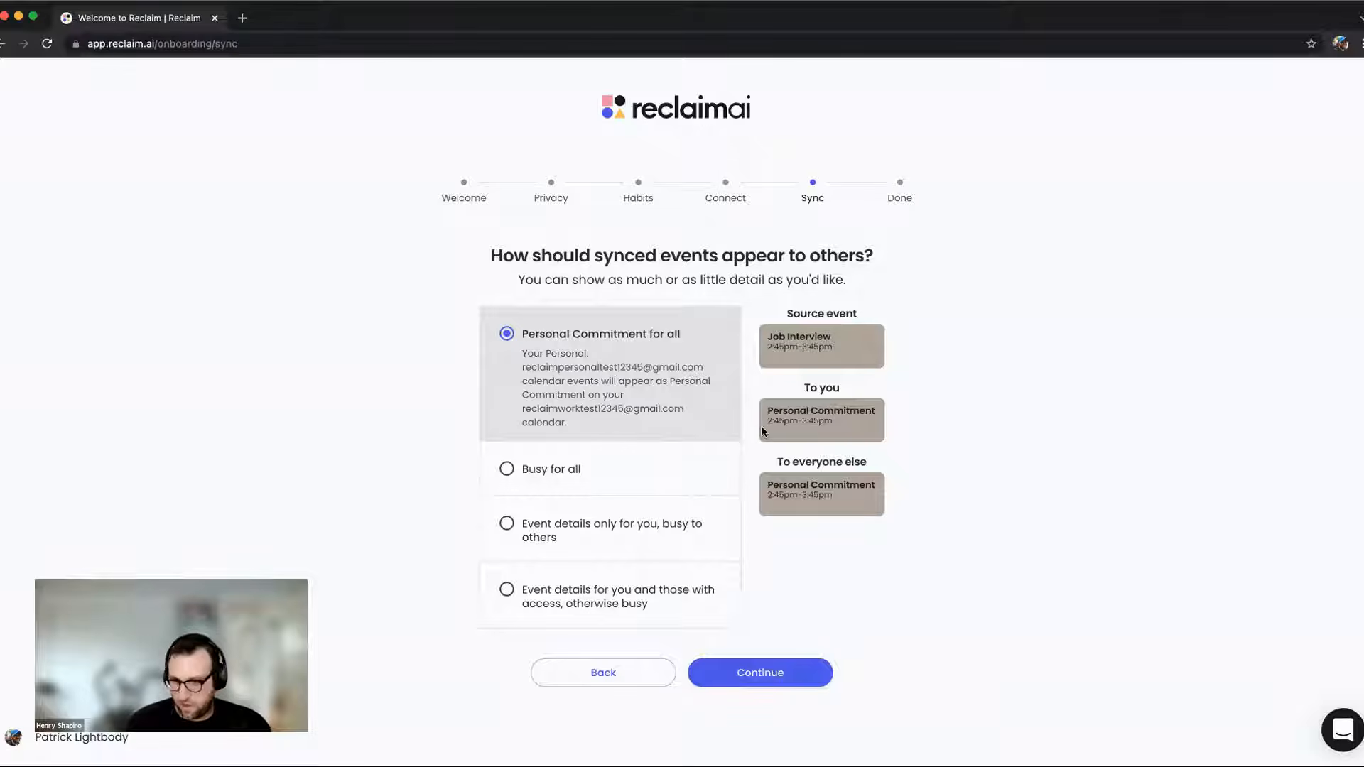
Compare the visibility options, keep synced events as Personal Commitment for all, and finish onboarding by postponing the extra setup.
{"action": "left_click", "coordinate": [654, 466]}
{"action": "left_click", "coordinate": [672, 514]}
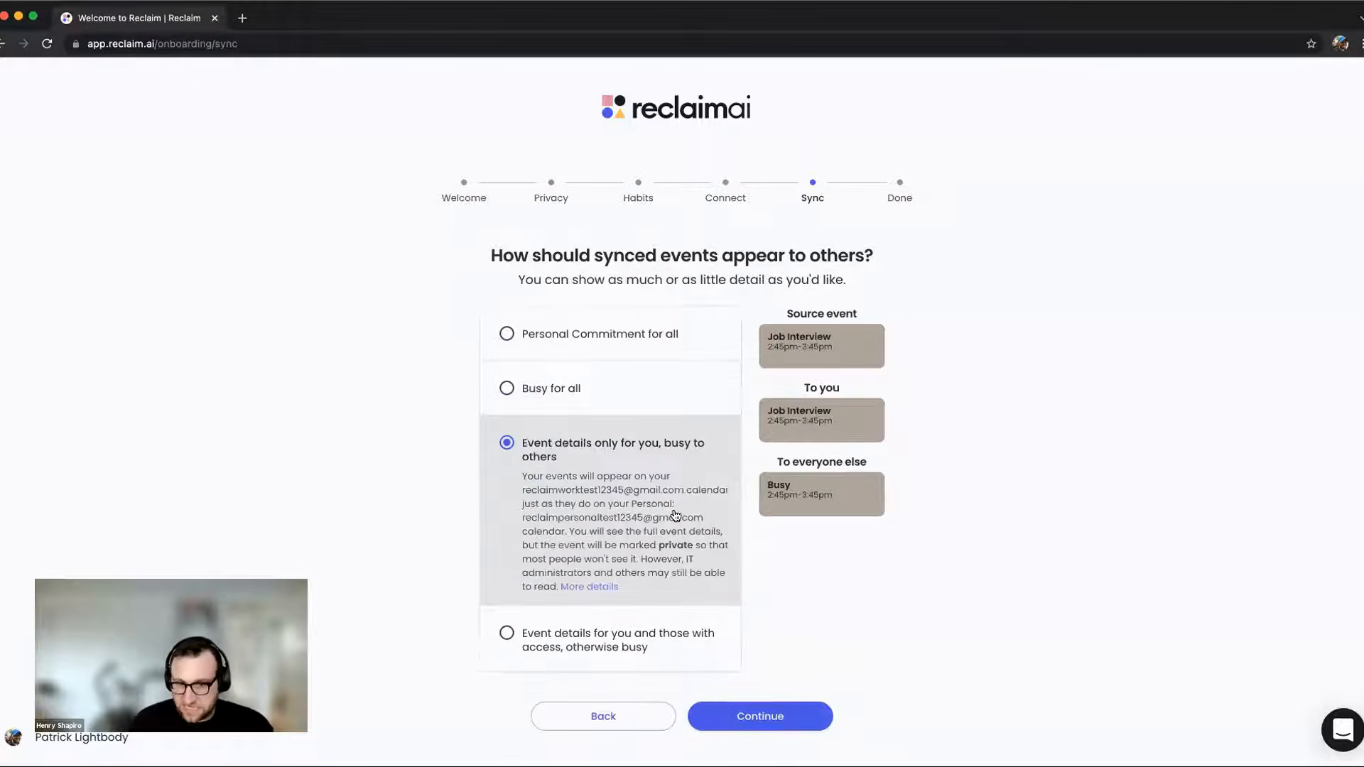
{"action": "left_click", "coordinate": [671, 635]}
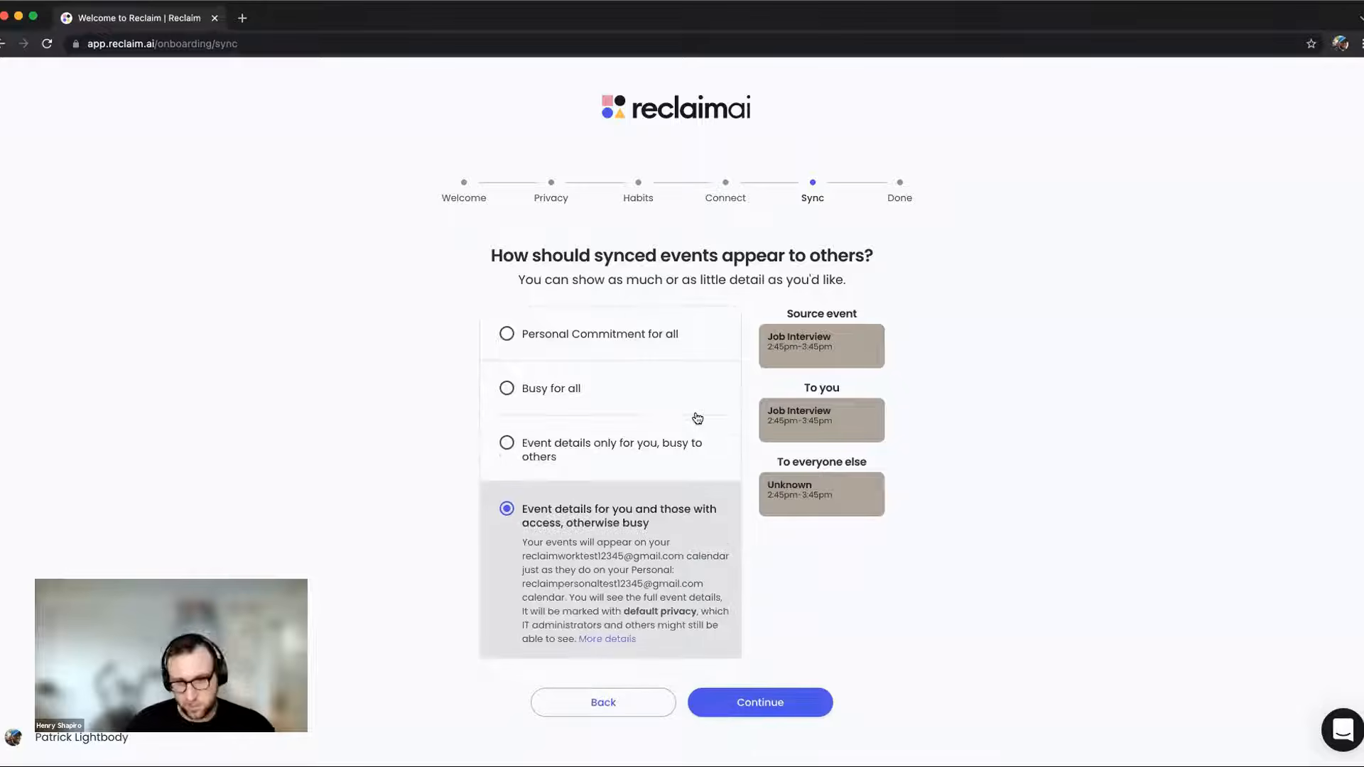
{"action": "left_click", "coordinate": [632, 339]}
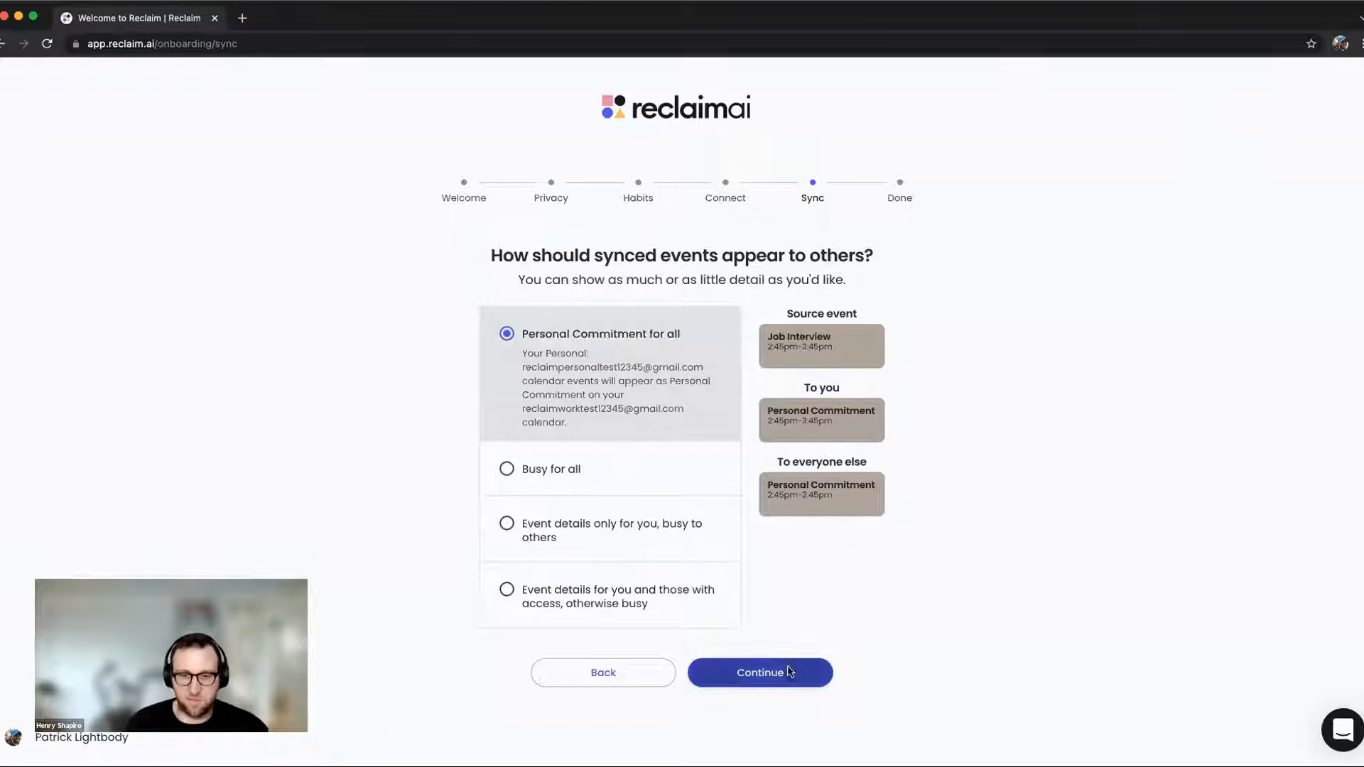
{"action": "left_click", "coordinate": [789, 671]}
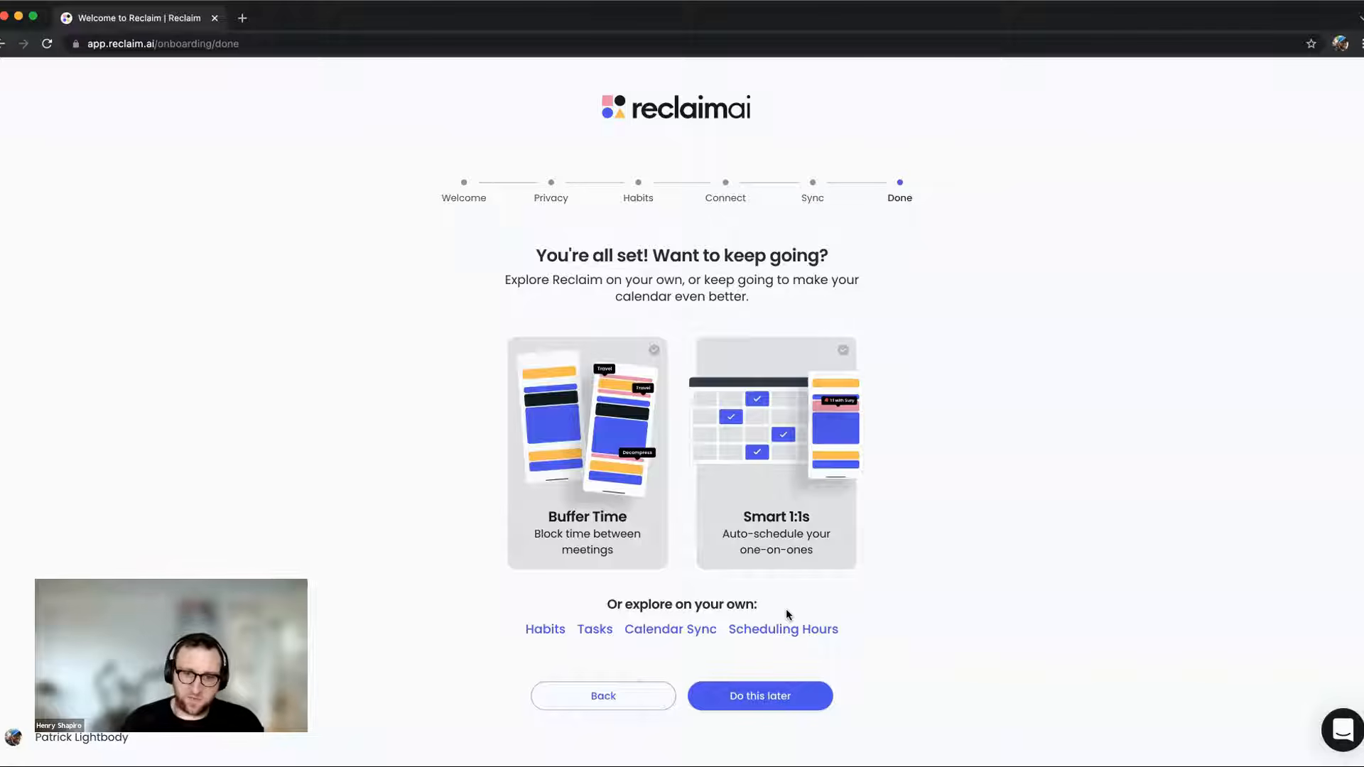
{"action": "left_click", "coordinate": [785, 693]}
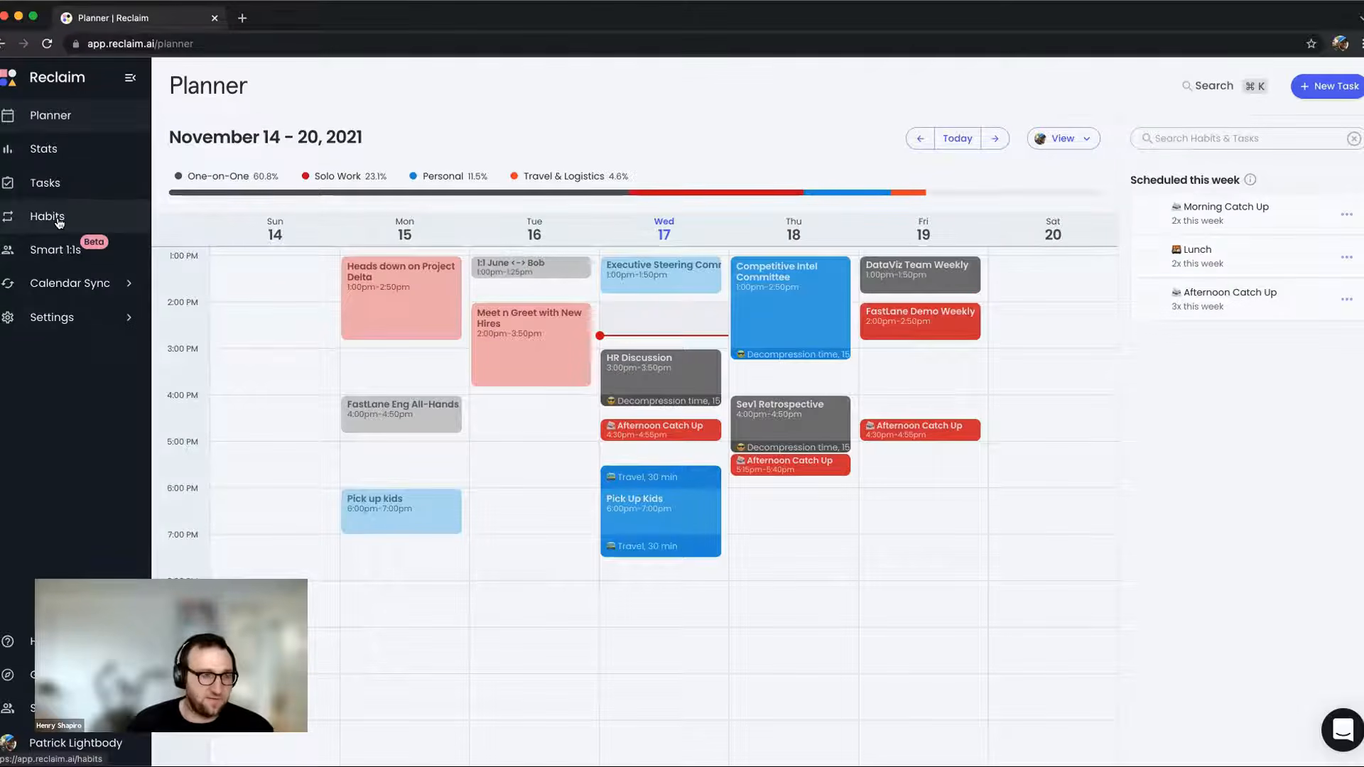
Open the Lunch habit for editing and examine its duration, available days and frequency per week options.
{"action": "left_click", "coordinate": [59, 223]}
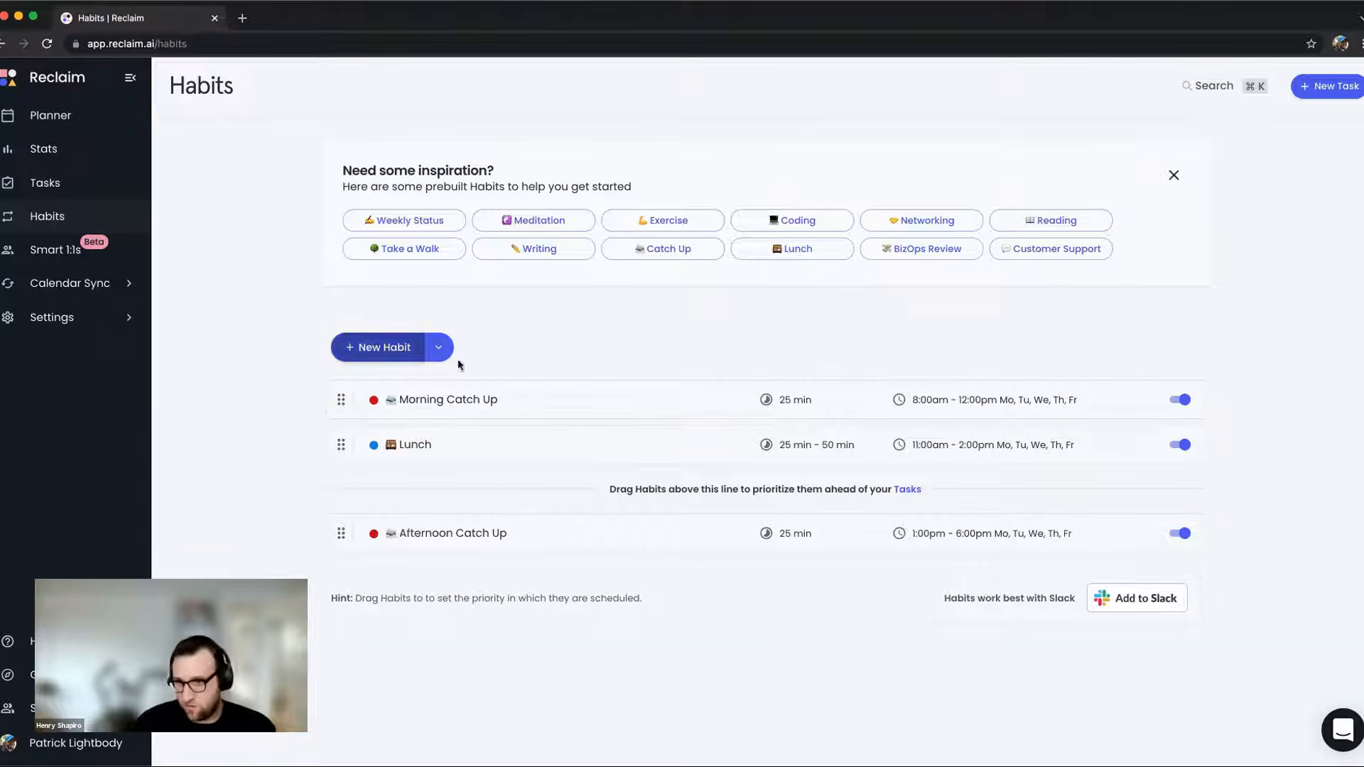
{"action": "left_click", "coordinate": [584, 445]}
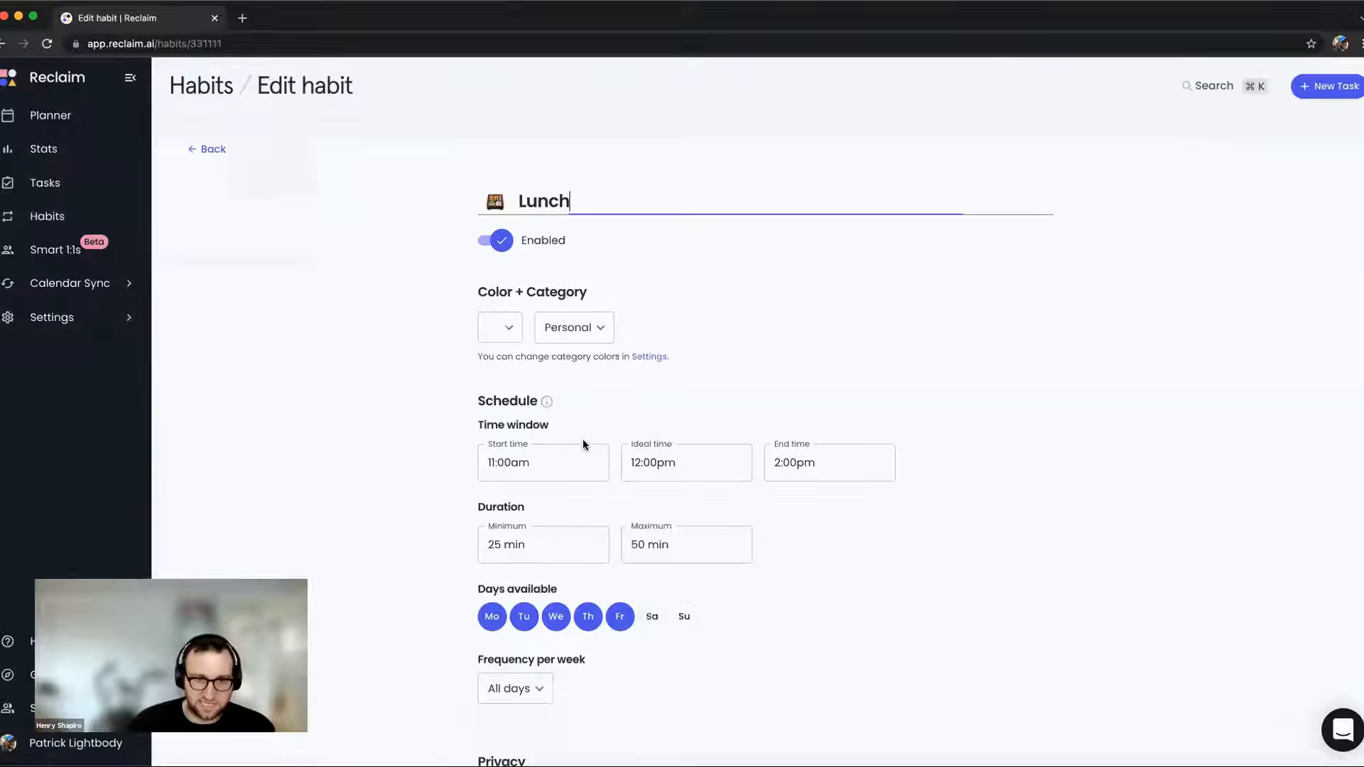
{"action": "scroll", "coordinate": [746, 356], "scroll_direction": "down", "scroll_amount": 3}
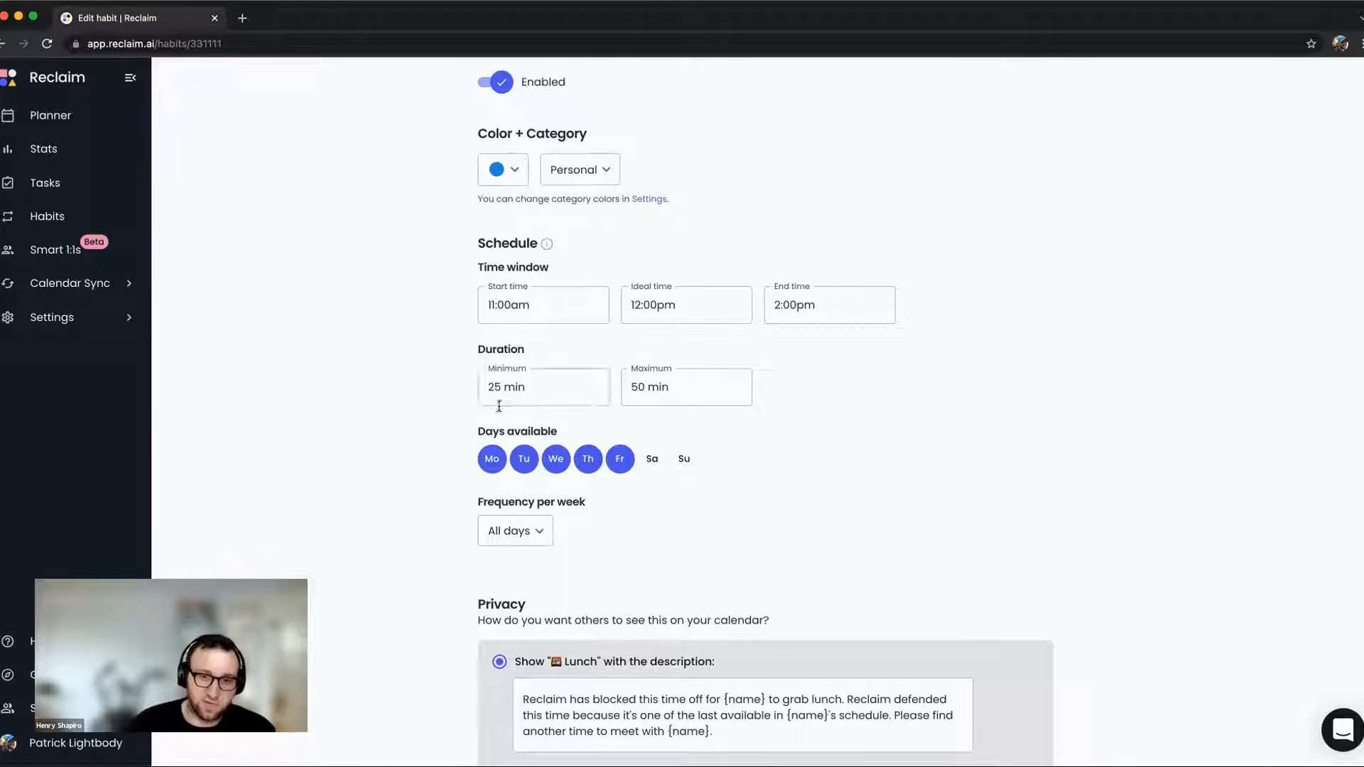
{"action": "double_click", "coordinate": [488, 387]}
{"action": "left_click_drag", "start_coordinate": [517, 388], "coordinate": [543, 387]}
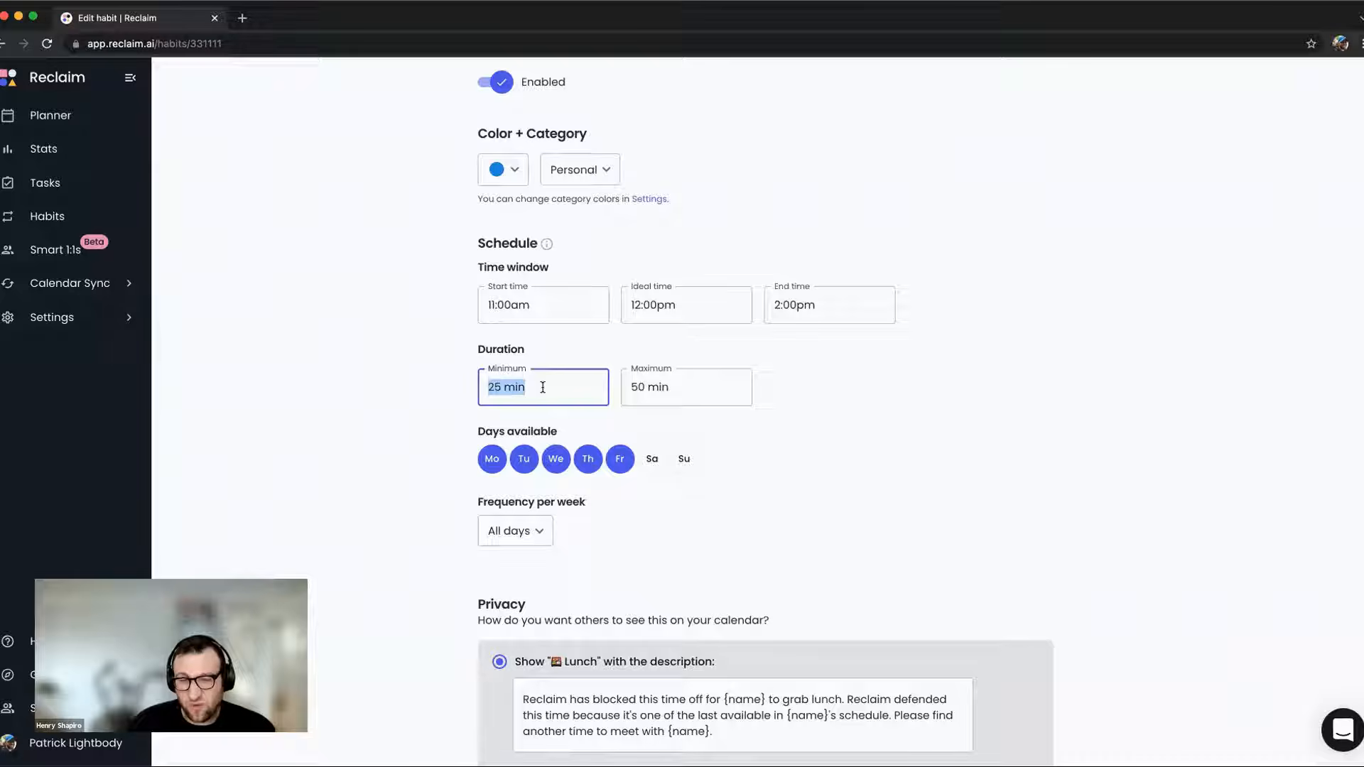
{"action": "left_click", "coordinate": [630, 388]}
{"action": "left_click", "coordinate": [877, 391]}
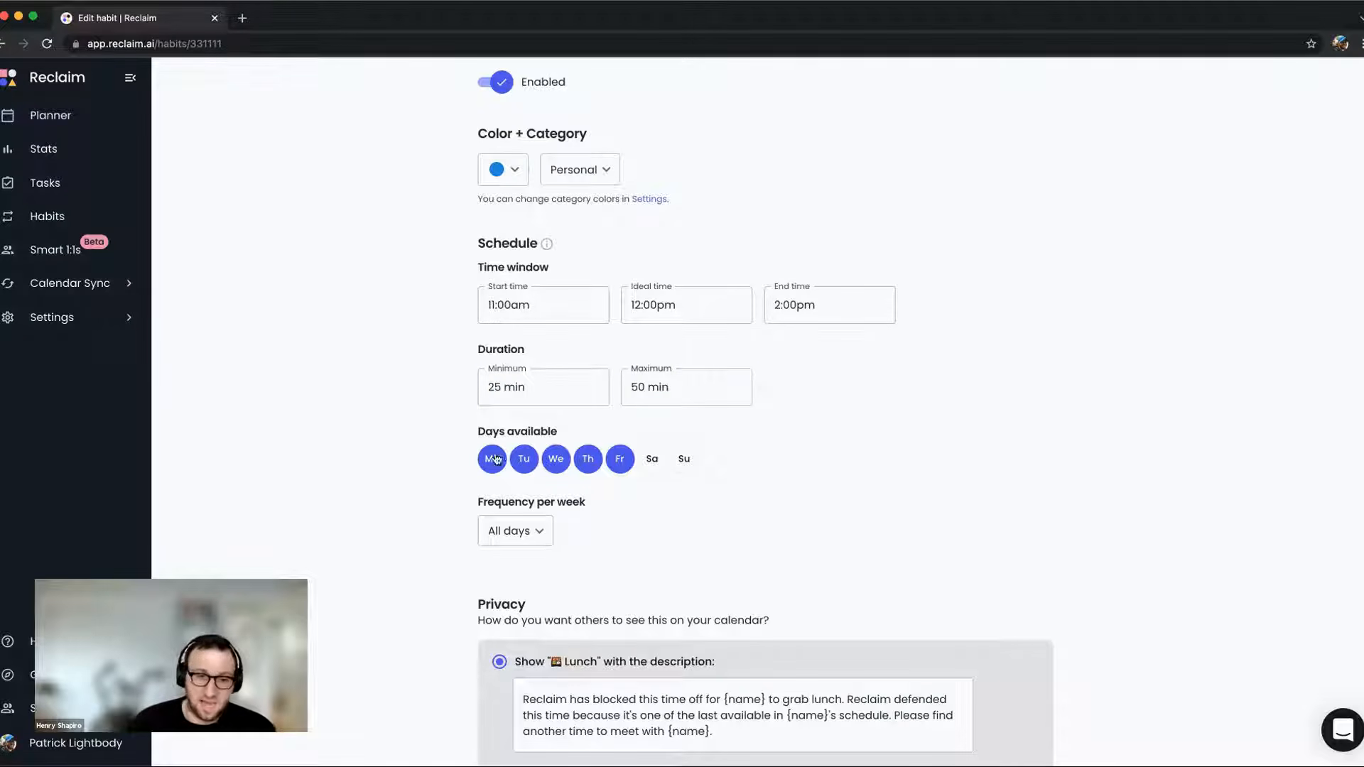
{"action": "left_click", "coordinate": [503, 532]}
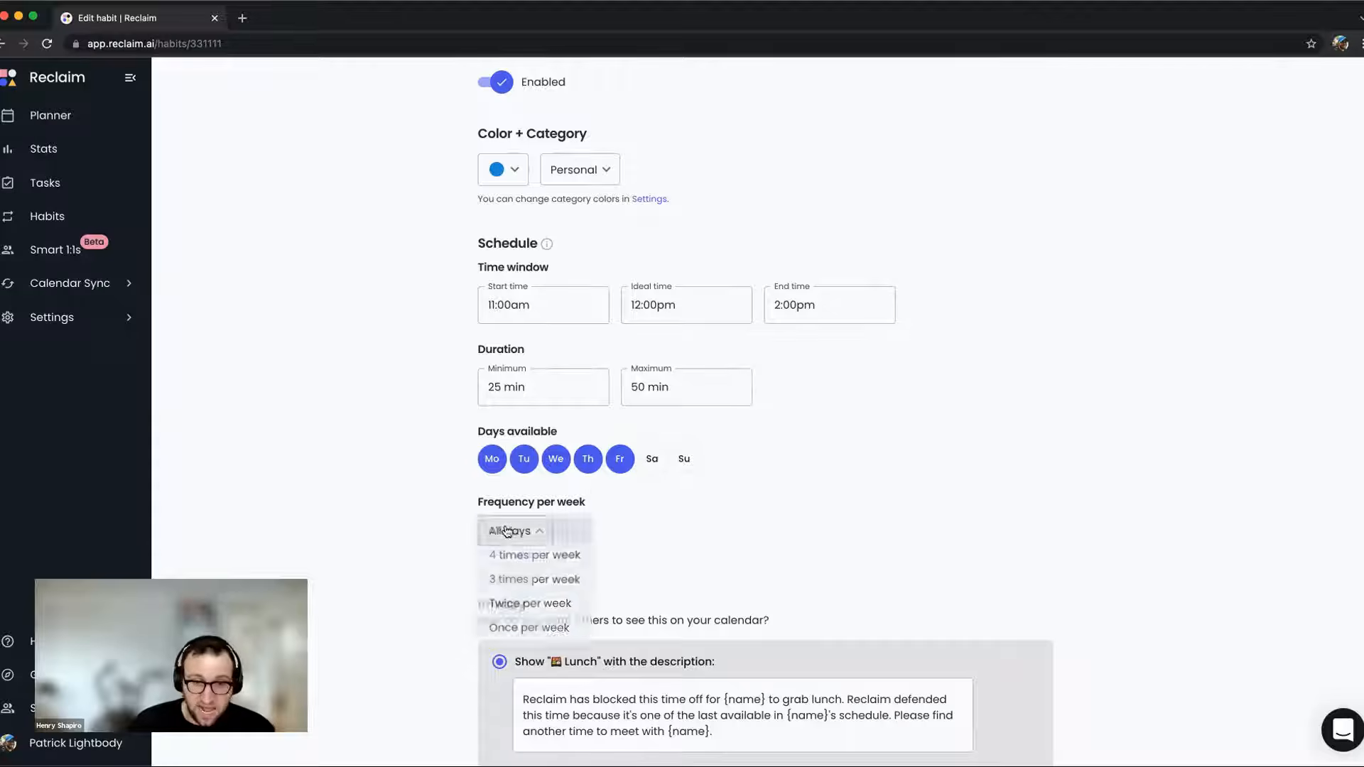
{"action": "left_click", "coordinate": [687, 525]}
Review the Lunch habit's privacy and advanced options, collapse the advanced options, and leave the habit without saving.
{"action": "scroll", "coordinate": [688, 532], "scroll_direction": "down", "scroll_amount": 8}
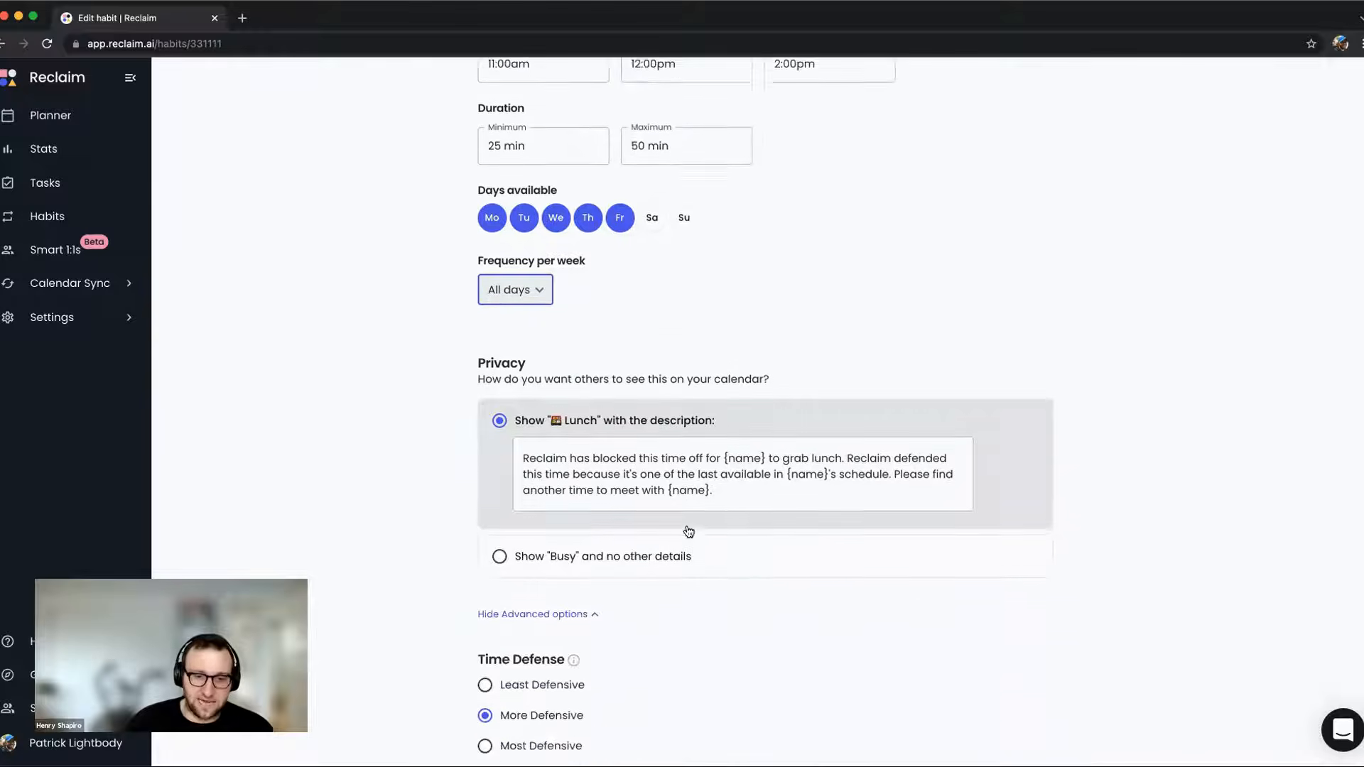
{"action": "scroll", "coordinate": [680, 529], "scroll_direction": "down", "scroll_amount": 1}
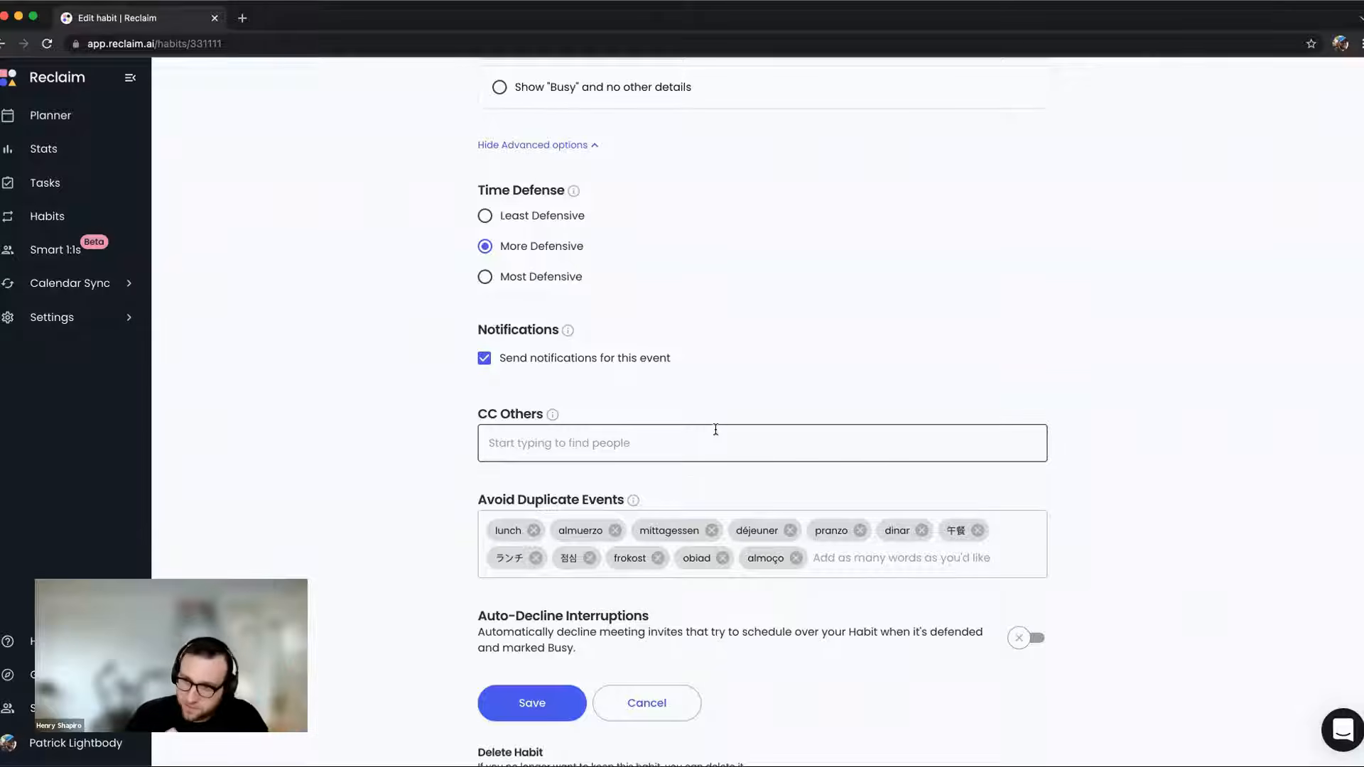
{"action": "scroll", "coordinate": [697, 427], "scroll_direction": "up", "scroll_amount": 3}
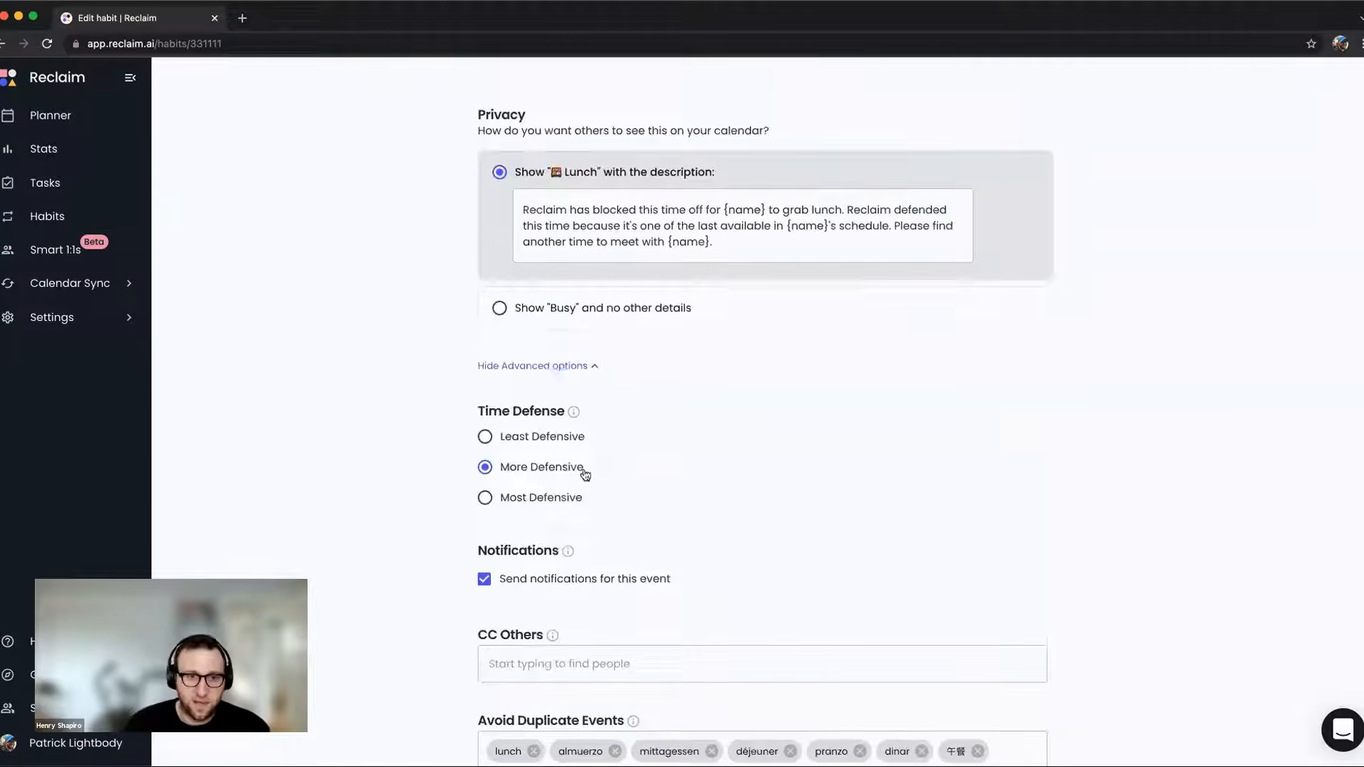
{"action": "left_click", "coordinate": [554, 365]}
{"action": "scroll", "coordinate": [726, 479], "scroll_direction": "up", "scroll_amount": 5}
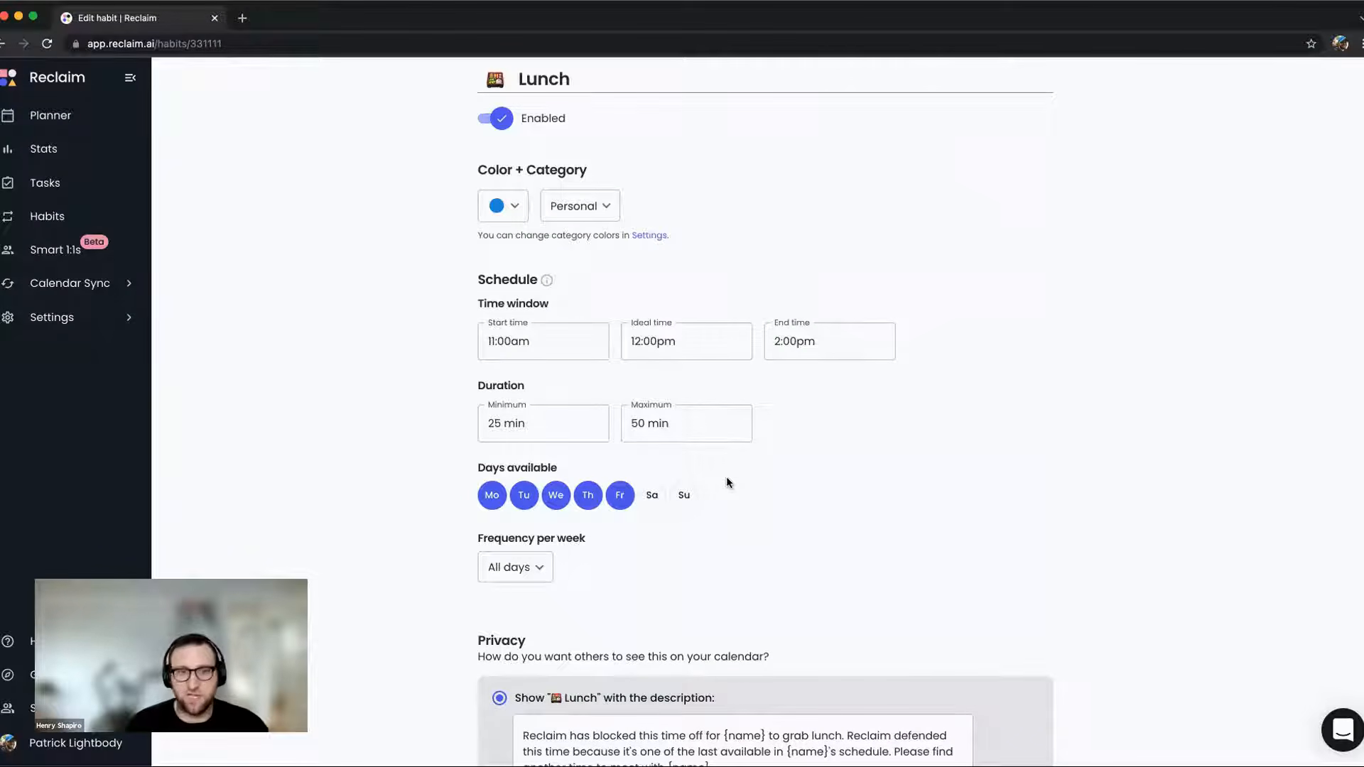
{"action": "scroll", "coordinate": [742, 521], "scroll_direction": "down", "scroll_amount": 1}
{"action": "scroll", "coordinate": [739, 518], "scroll_direction": "down", "scroll_amount": 5}
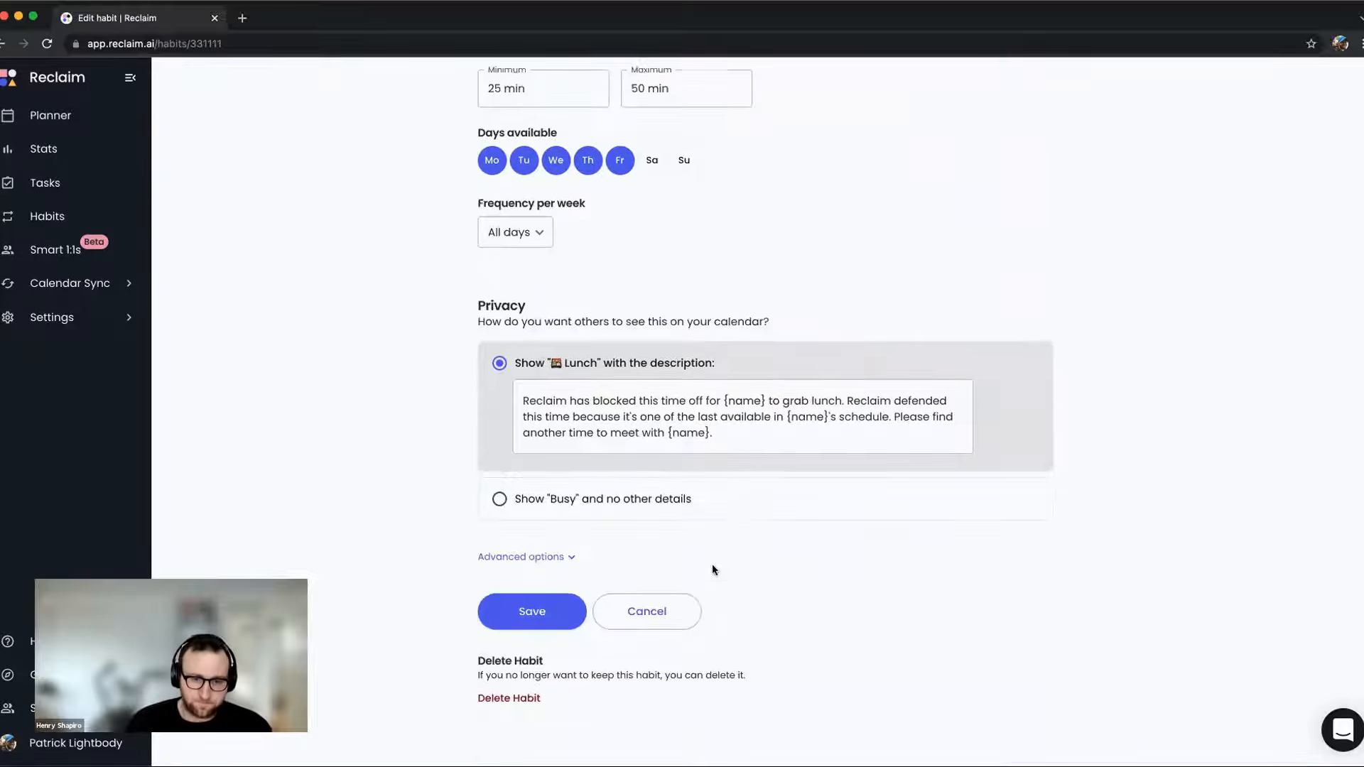
{"action": "left_click", "coordinate": [648, 609]}
Open Google Calendar in a new browser tab and view the details of the Team Lunch event on Wednesday, November 24.
{"action": "left_click", "coordinate": [240, 19]}
{"action": "type", "text": "ca"}
{"action": "key", "text": "Return"}
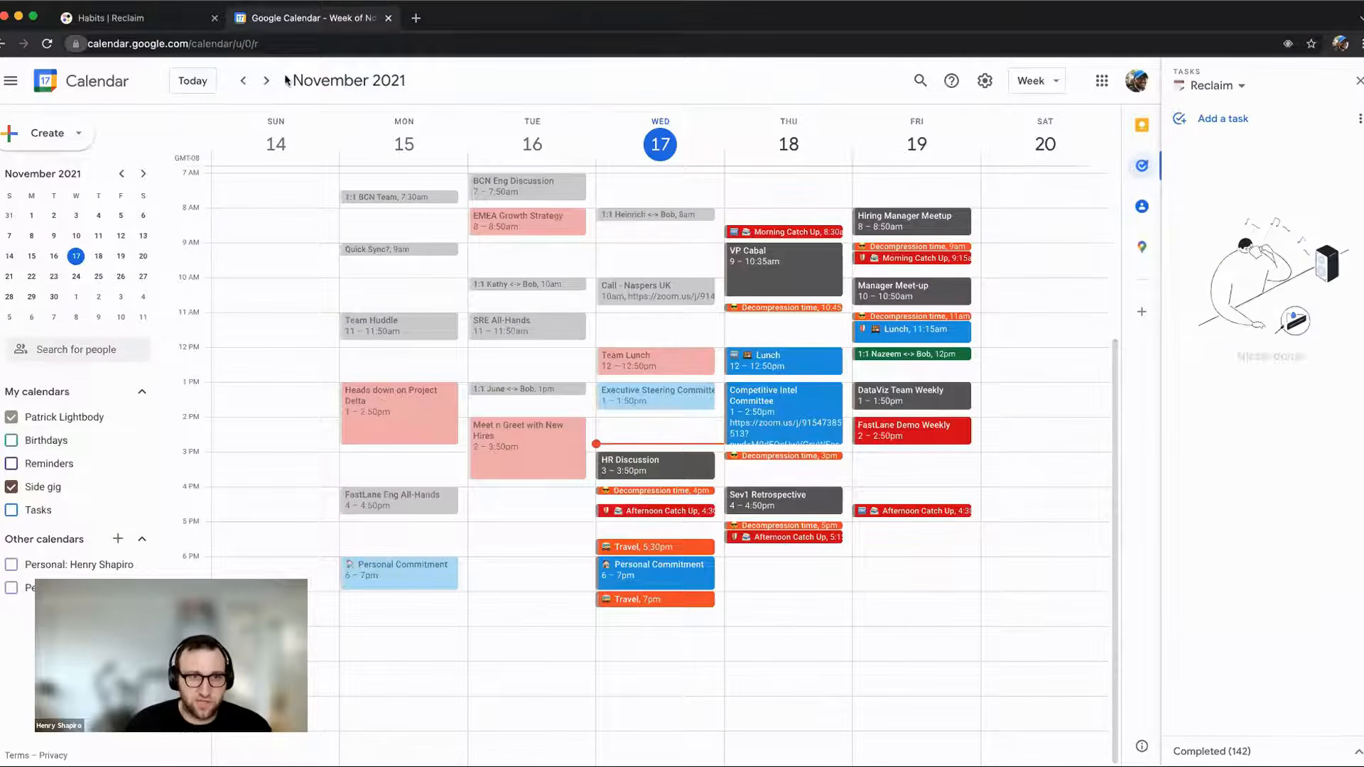
{"action": "left_click", "coordinate": [266, 80]}
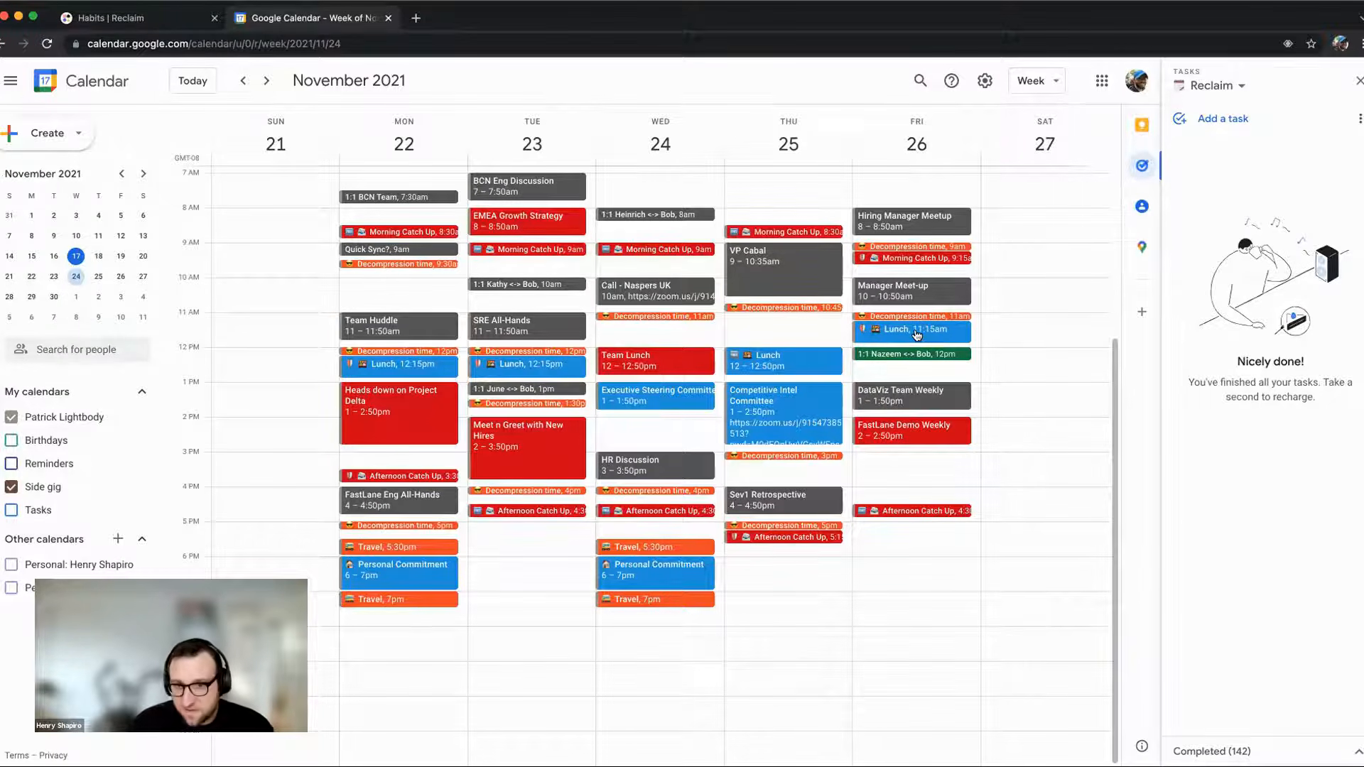
{"action": "left_click", "coordinate": [642, 368]}
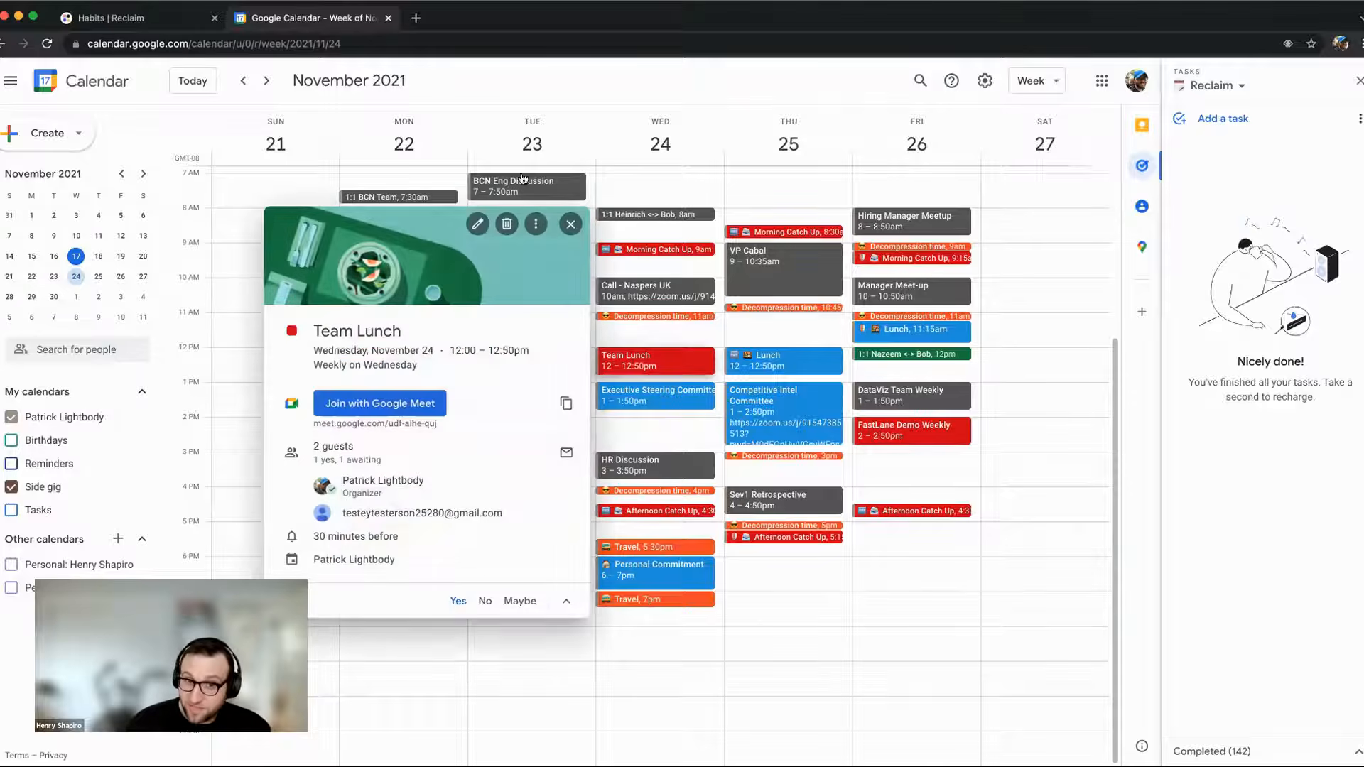
Close the Team Lunch details and compare the event details of Lunch on Thursday, November 25 and Monday, November 22.
{"action": "left_click", "coordinate": [575, 229]}
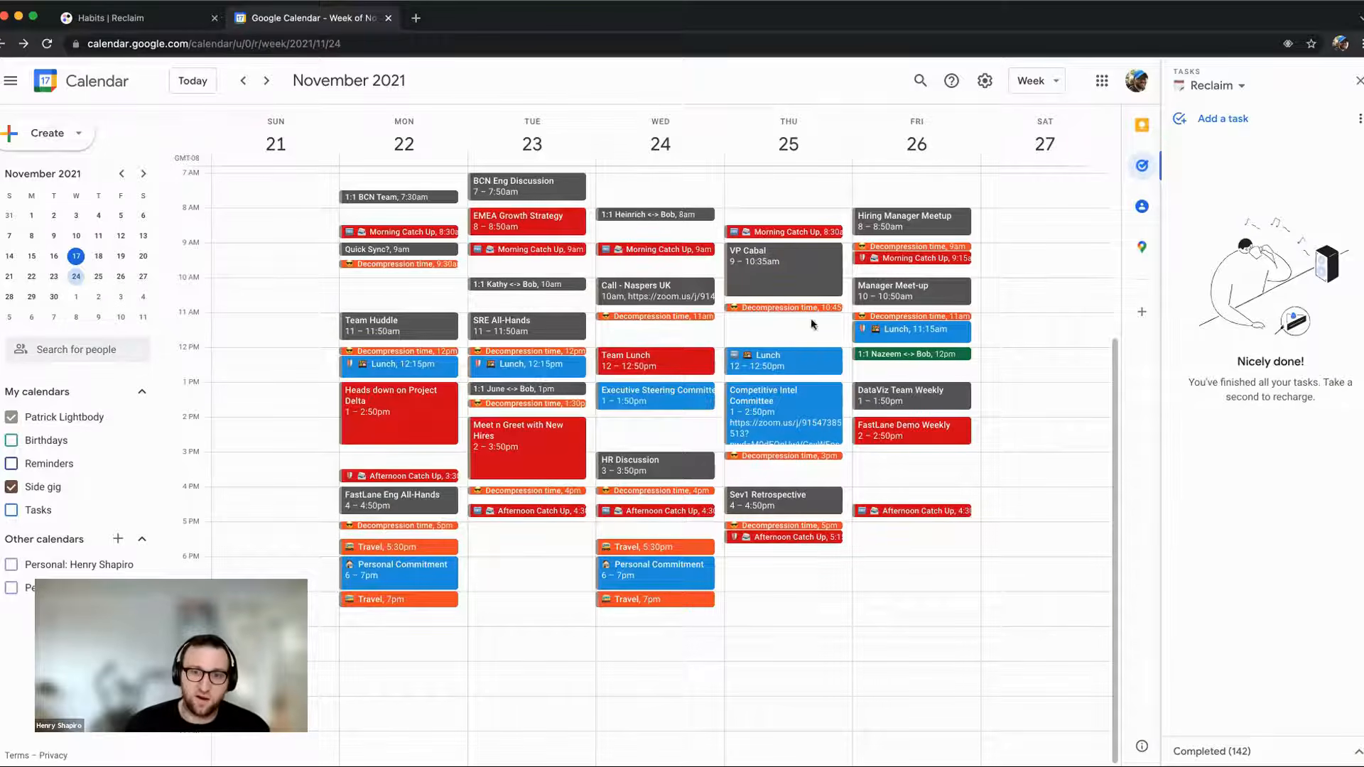
{"action": "left_click", "coordinate": [813, 354]}
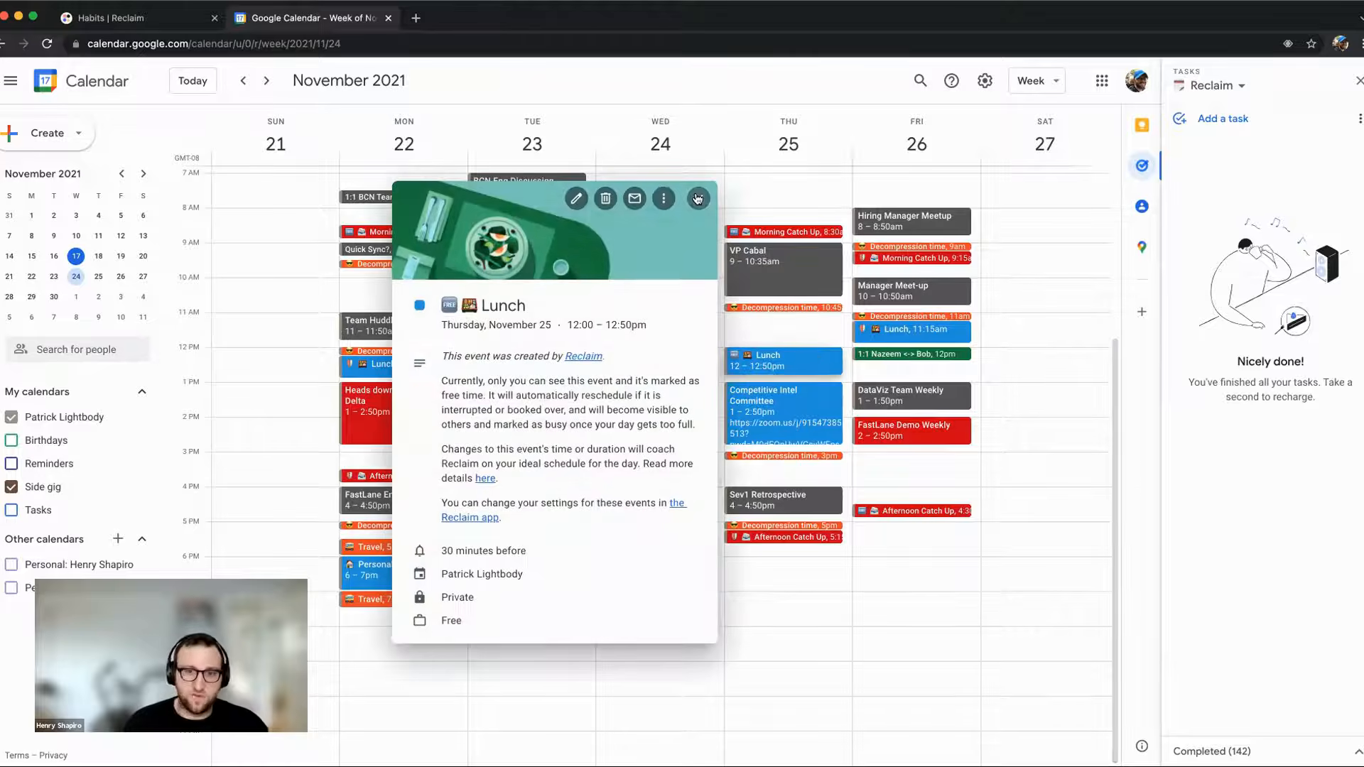
{"action": "left_click", "coordinate": [696, 198]}
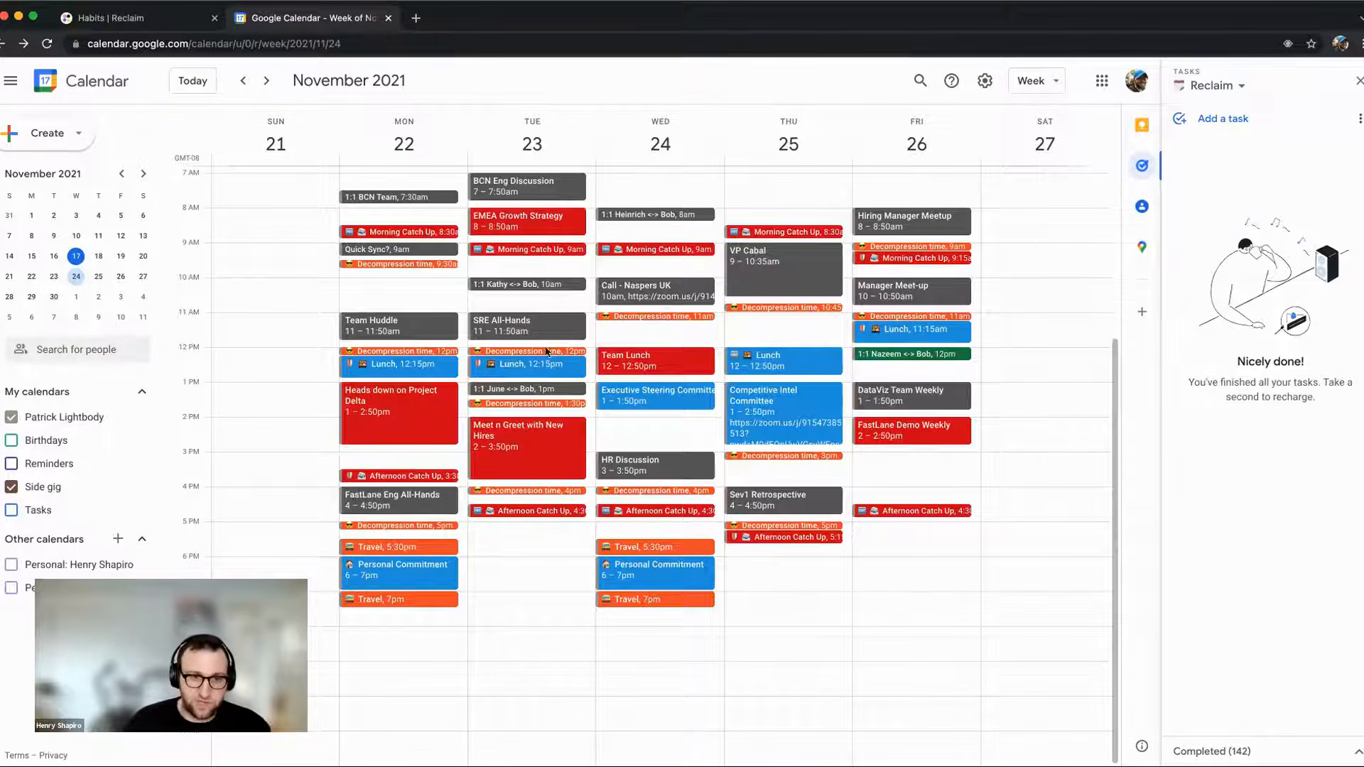
{"action": "left_click", "coordinate": [348, 364]}
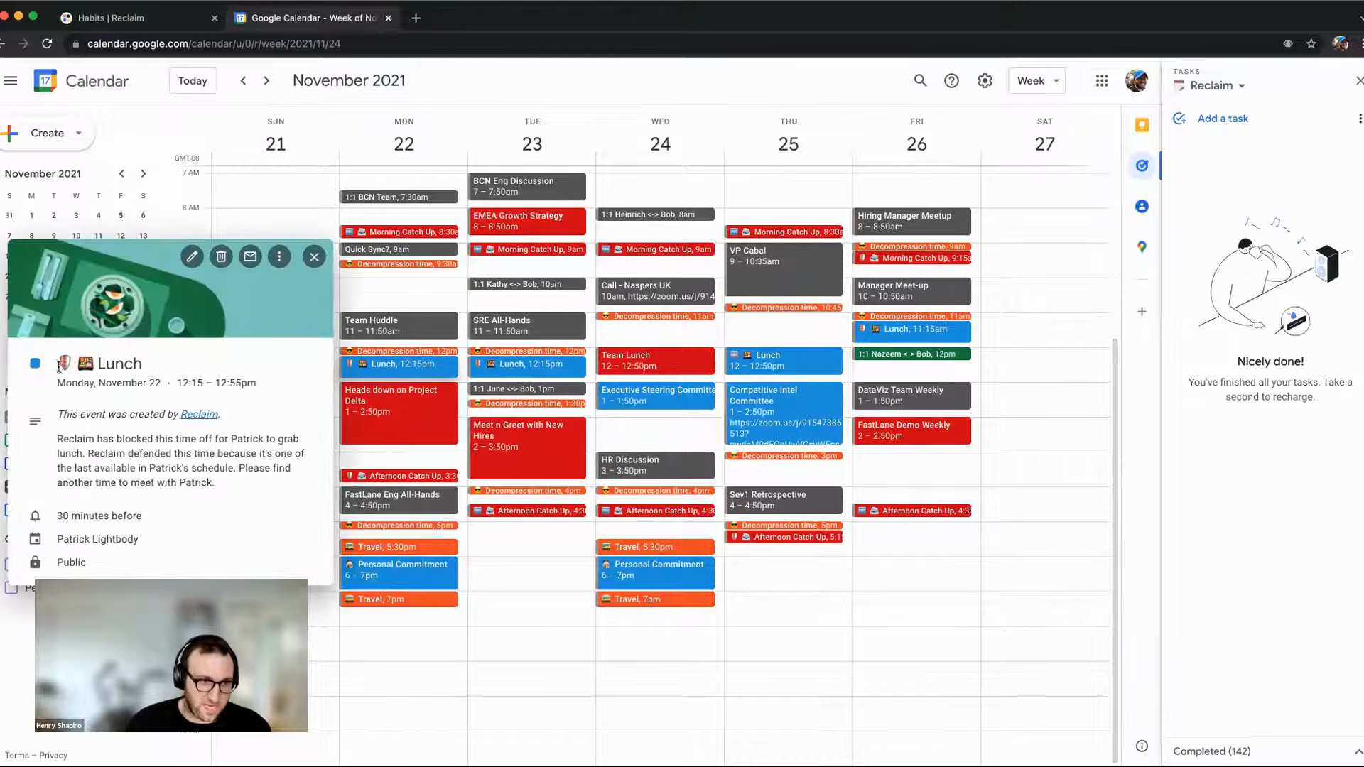
{"action": "left_click", "coordinate": [762, 362]}
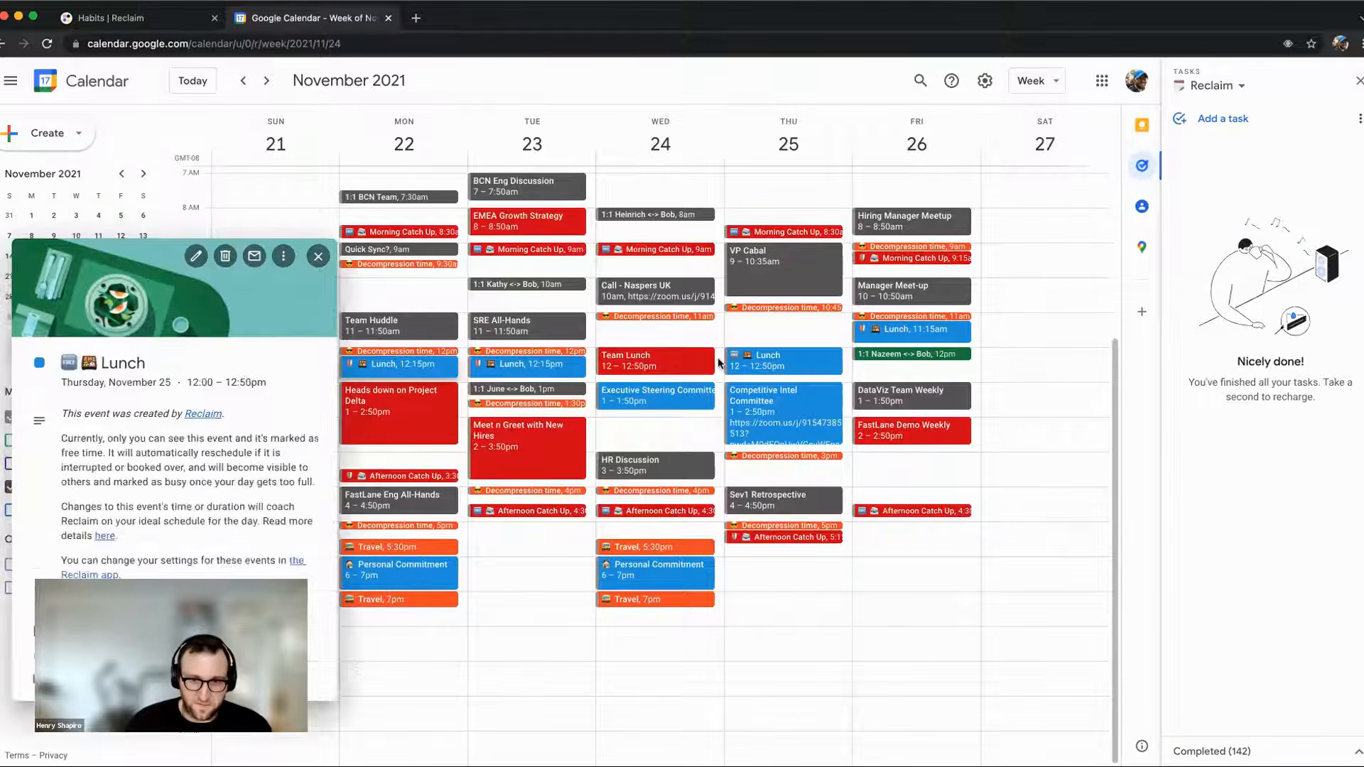
{"action": "left_click", "coordinate": [790, 319]}
{"action": "left_click", "coordinate": [436, 364]}
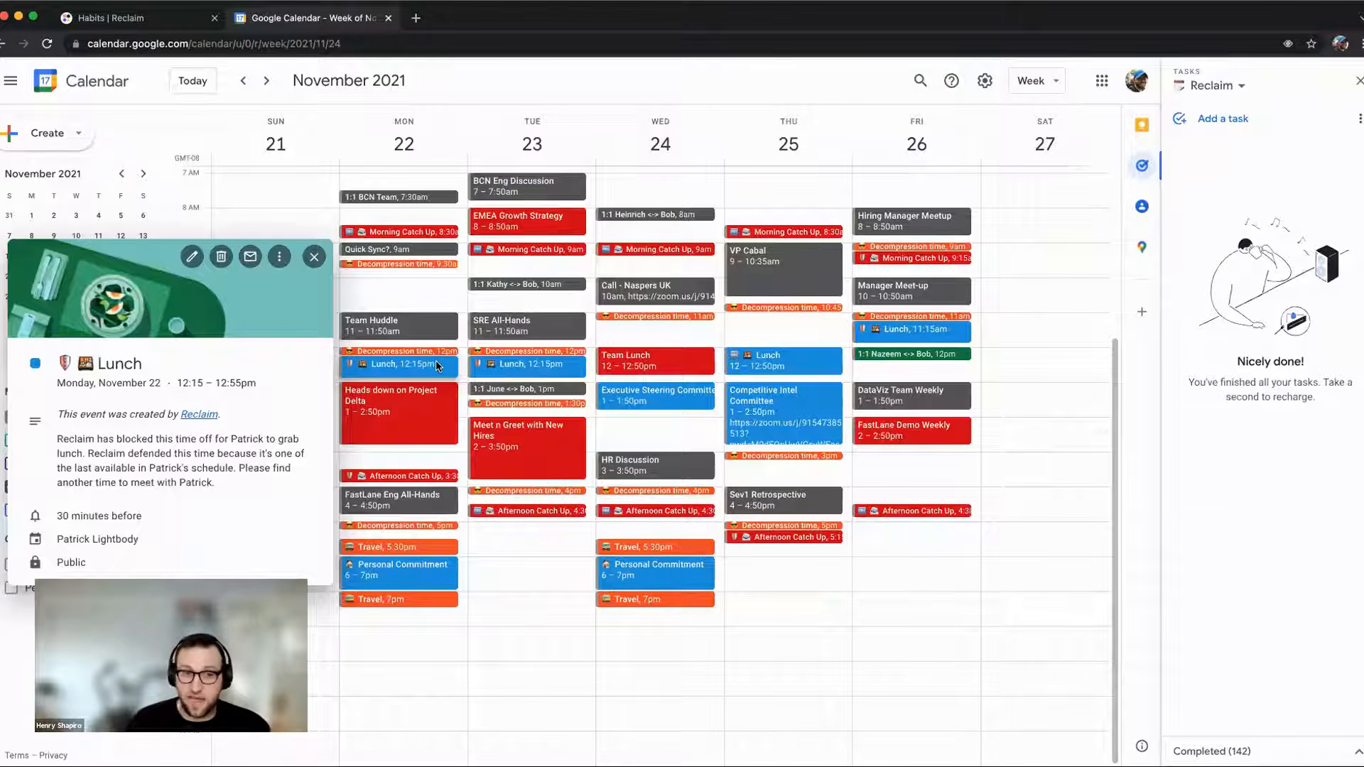
{"action": "left_click", "coordinate": [314, 256]}
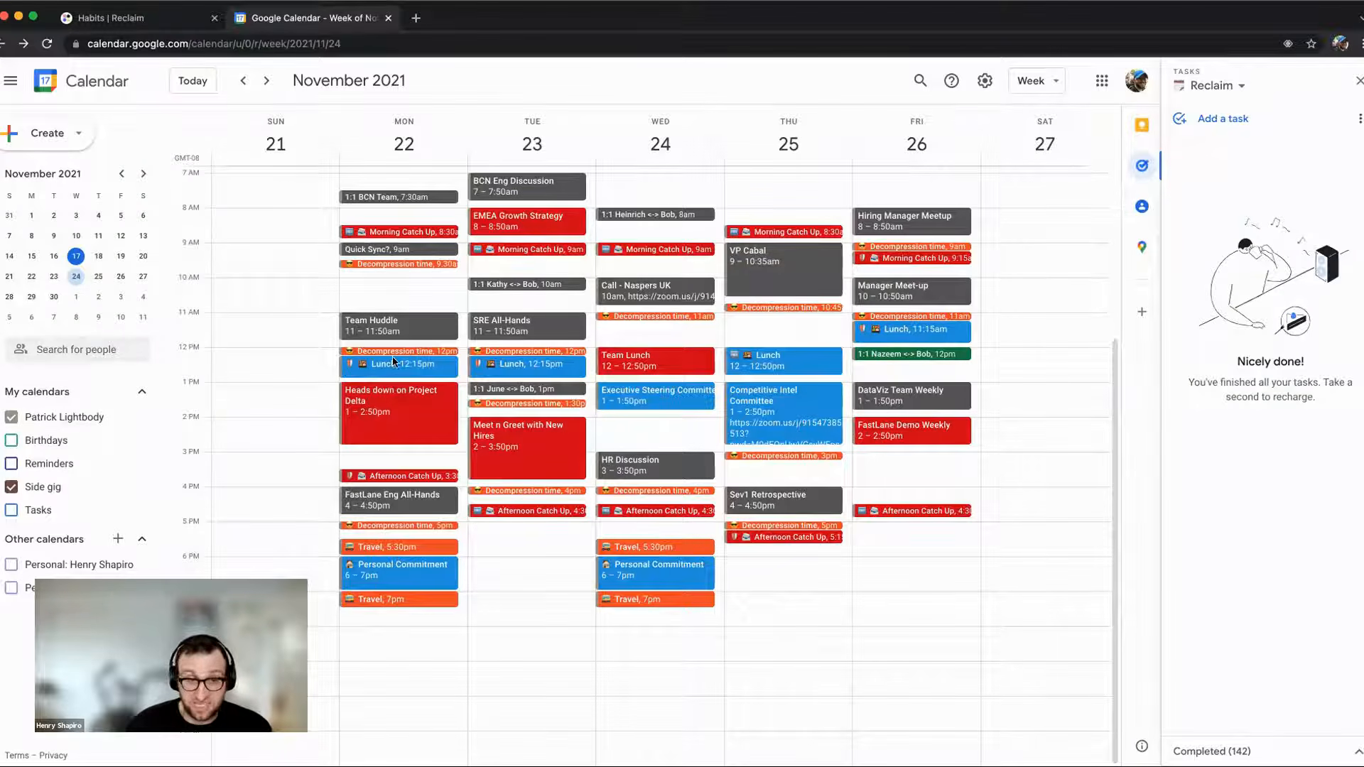
Recheck the description, visibility and availability of the Lunch event on Thursday, November 25, and close its details.
{"action": "scroll", "coordinate": [392, 363], "scroll_direction": "up", "scroll_amount": 1}
{"action": "scroll", "coordinate": [389, 367], "scroll_direction": "up", "scroll_amount": 1}
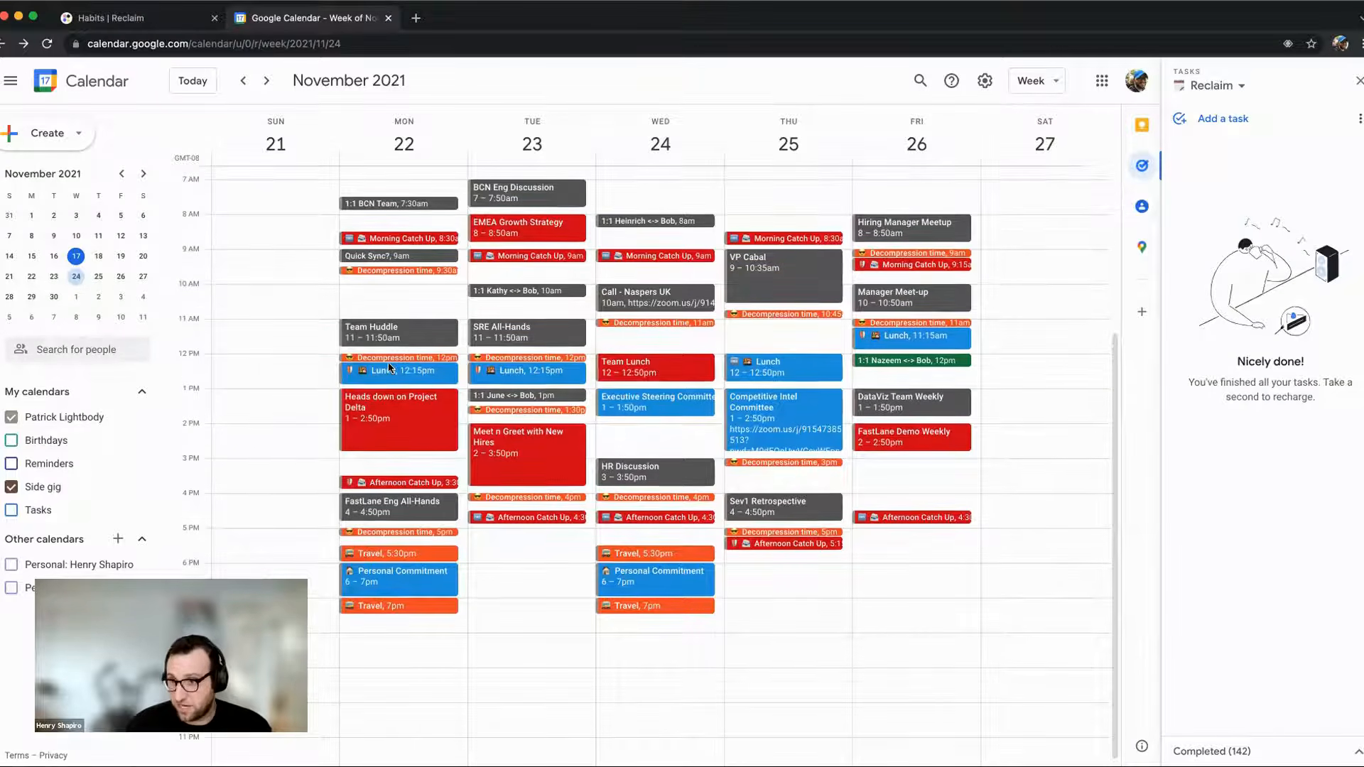
{"action": "scroll", "coordinate": [702, 400], "scroll_direction": "up", "scroll_amount": 1}
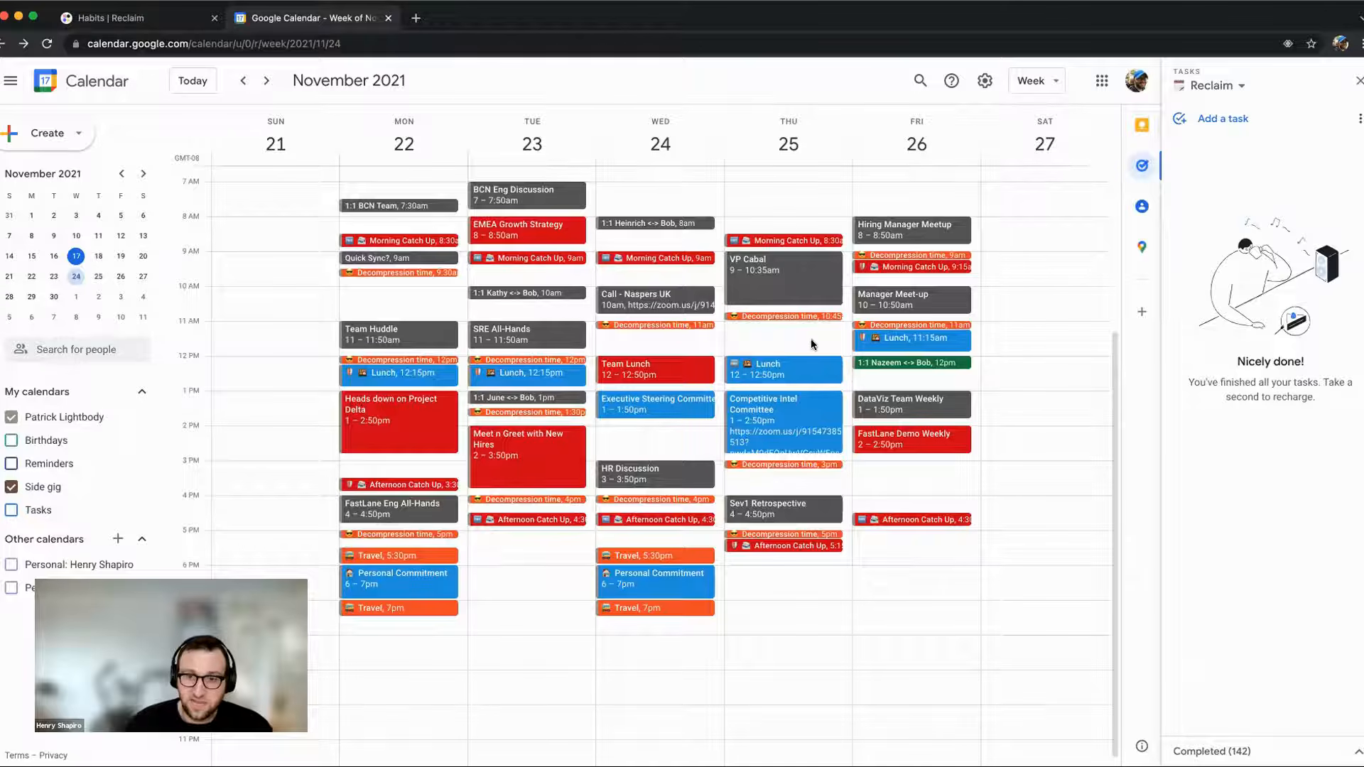
{"action": "left_click", "coordinate": [786, 374]}
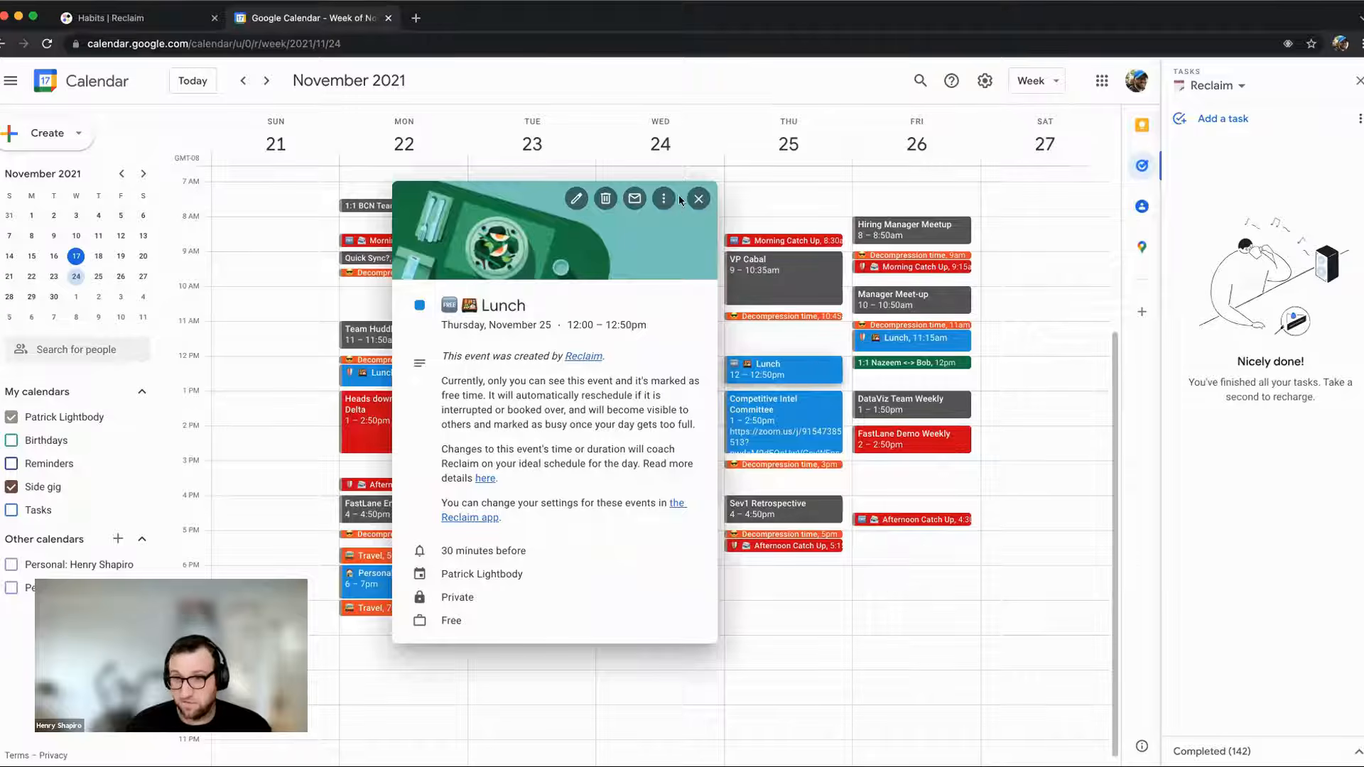
{"action": "left_click", "coordinate": [698, 198]}
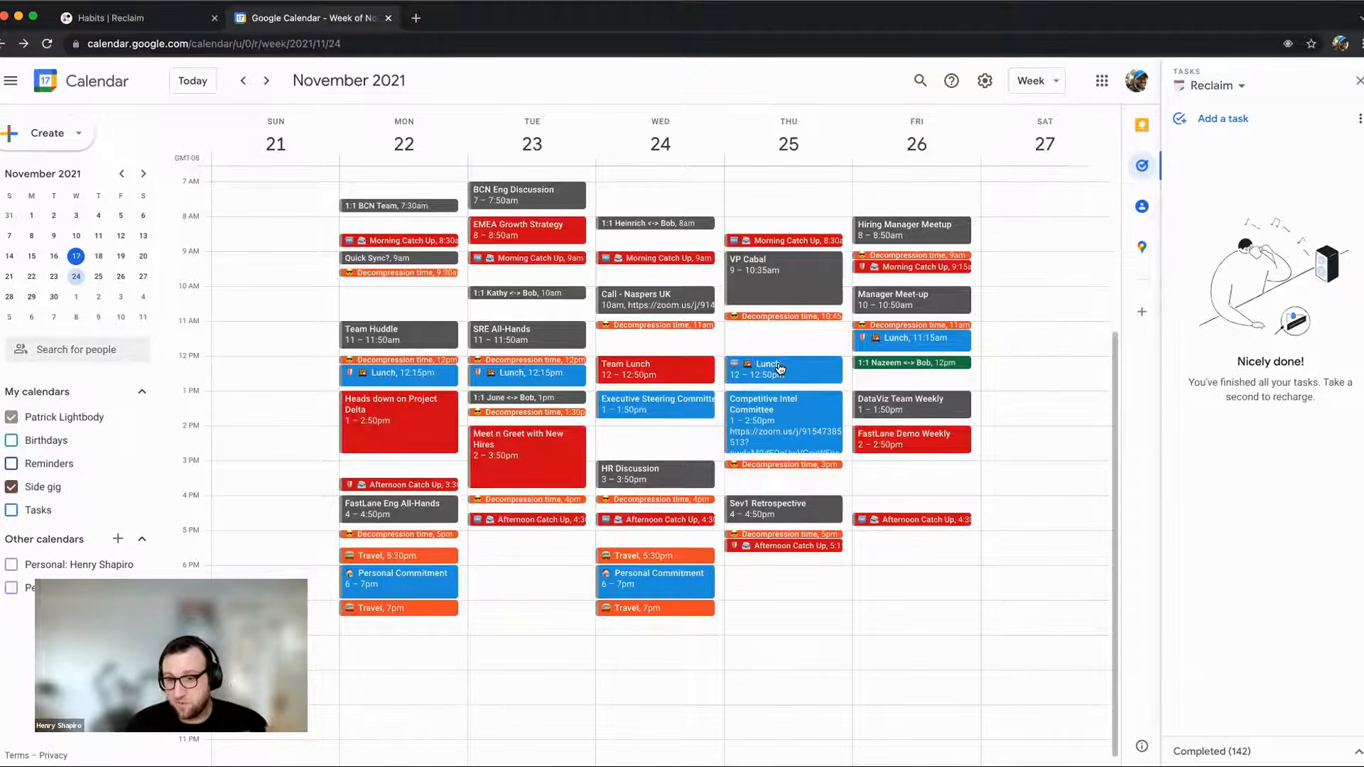
Create an event titled Busy on Thursday, November 25 from 11:00am to 11:50am and reload the calendar.
{"action": "left_click", "coordinate": [815, 329]}
{"action": "type", "text": "Busy"}
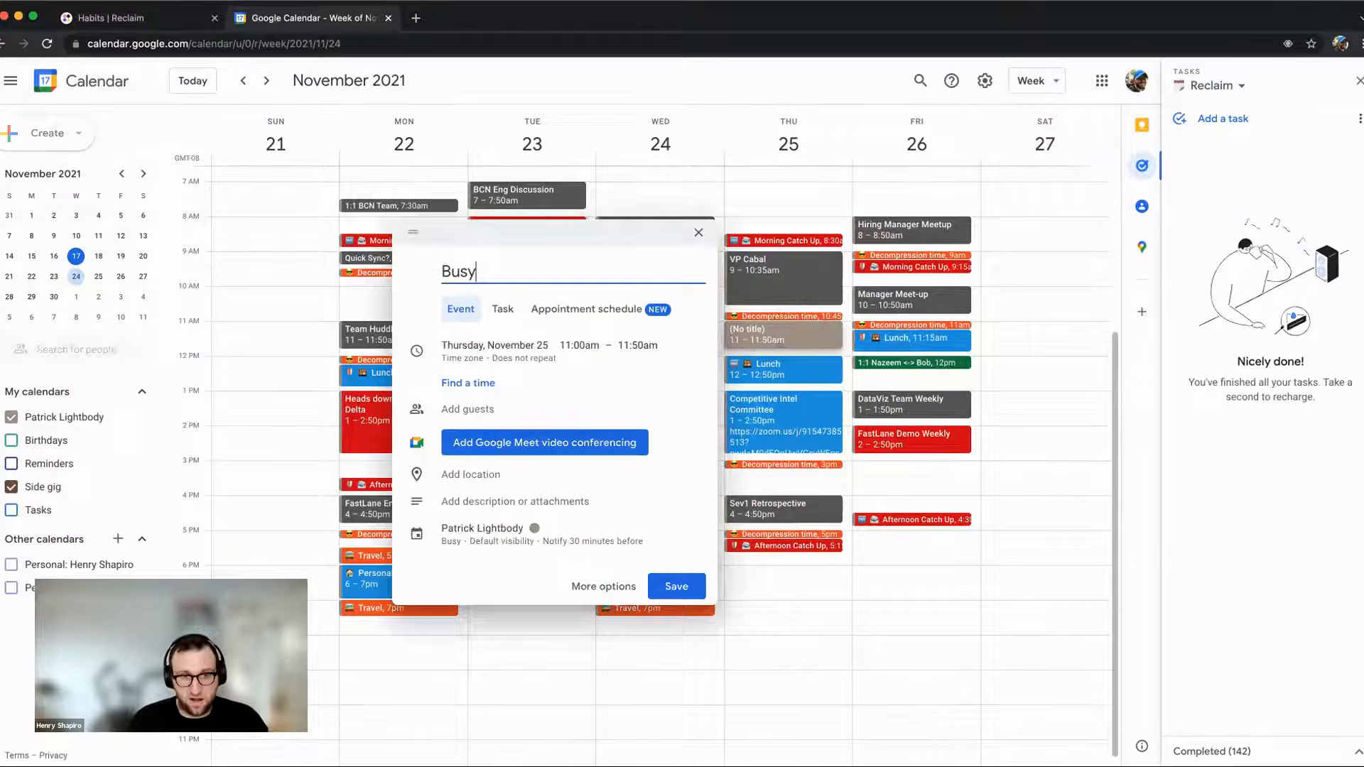
{"action": "key", "text": "Return"}
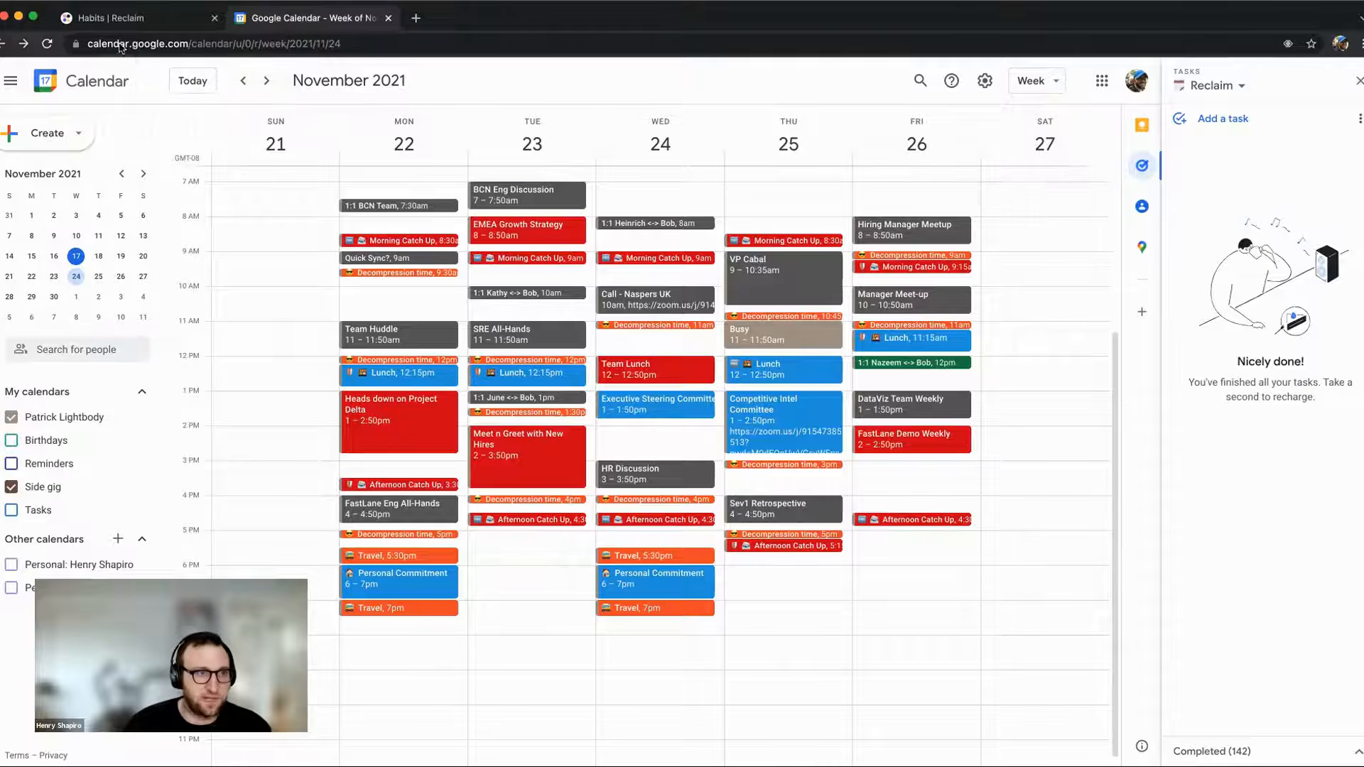
{"action": "left_click", "coordinate": [48, 45]}
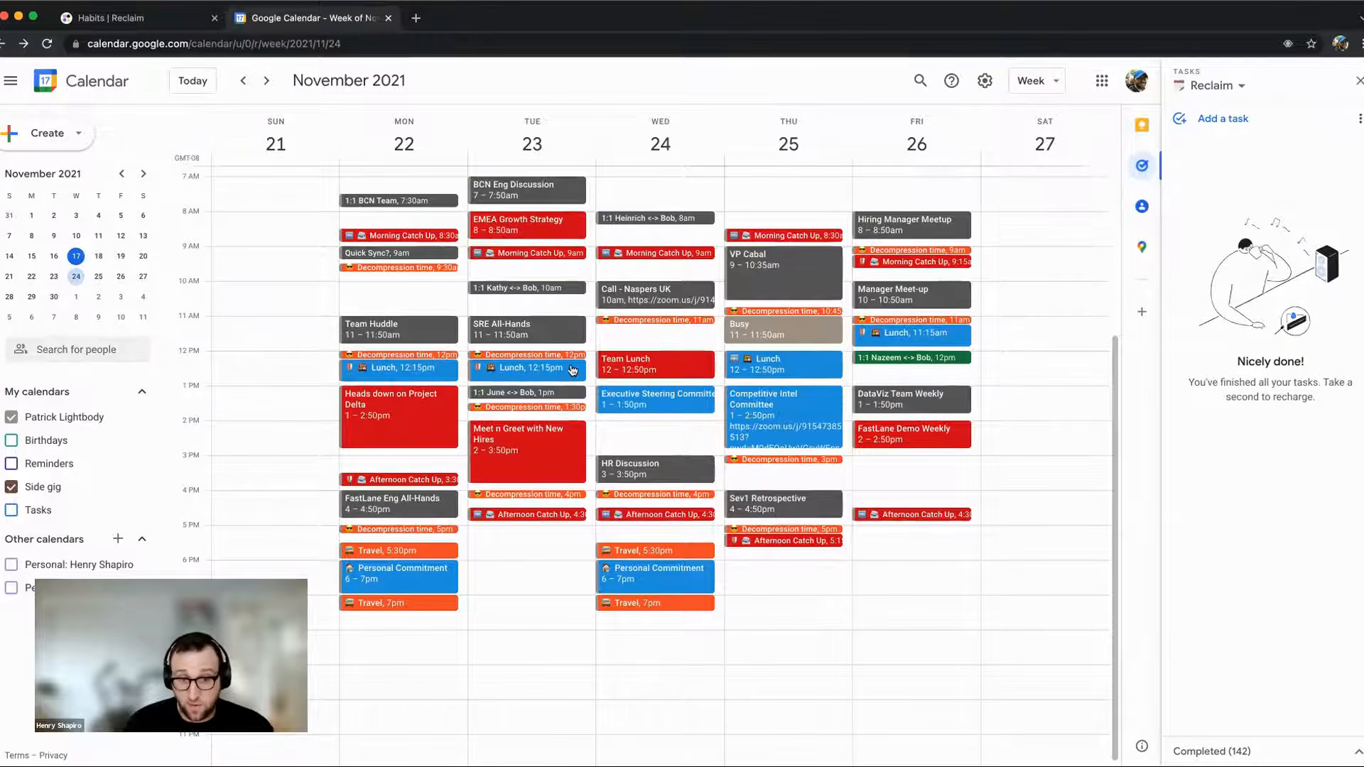
Move the Lunch event on Tuesday, November 23 to 5pm.
{"action": "left_click_drag", "start_coordinate": [544, 373], "coordinate": [543, 543]}
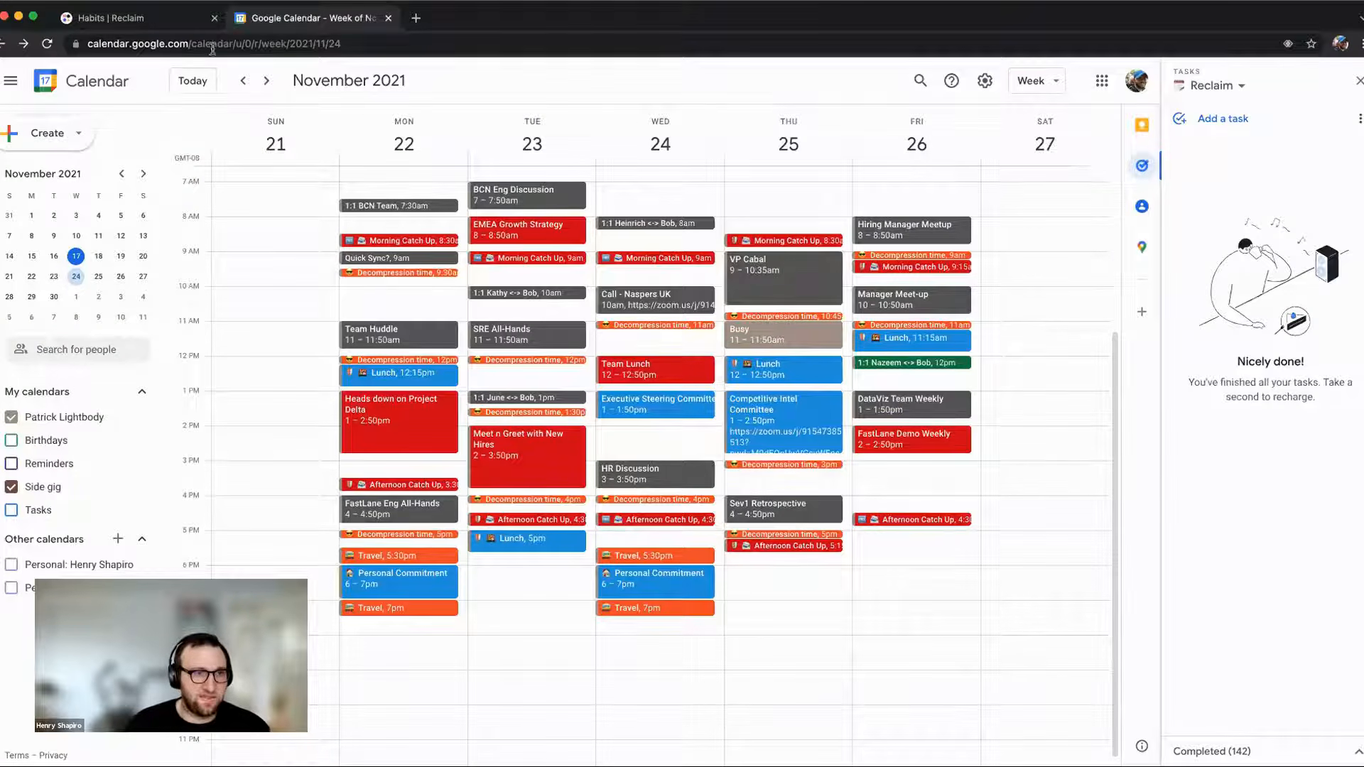
Switch to Reclaim's Tasks page and start a new task named Write a strategy doc with a duration of 4 hrs.
{"action": "key", "text": "ctrl+Tab"}
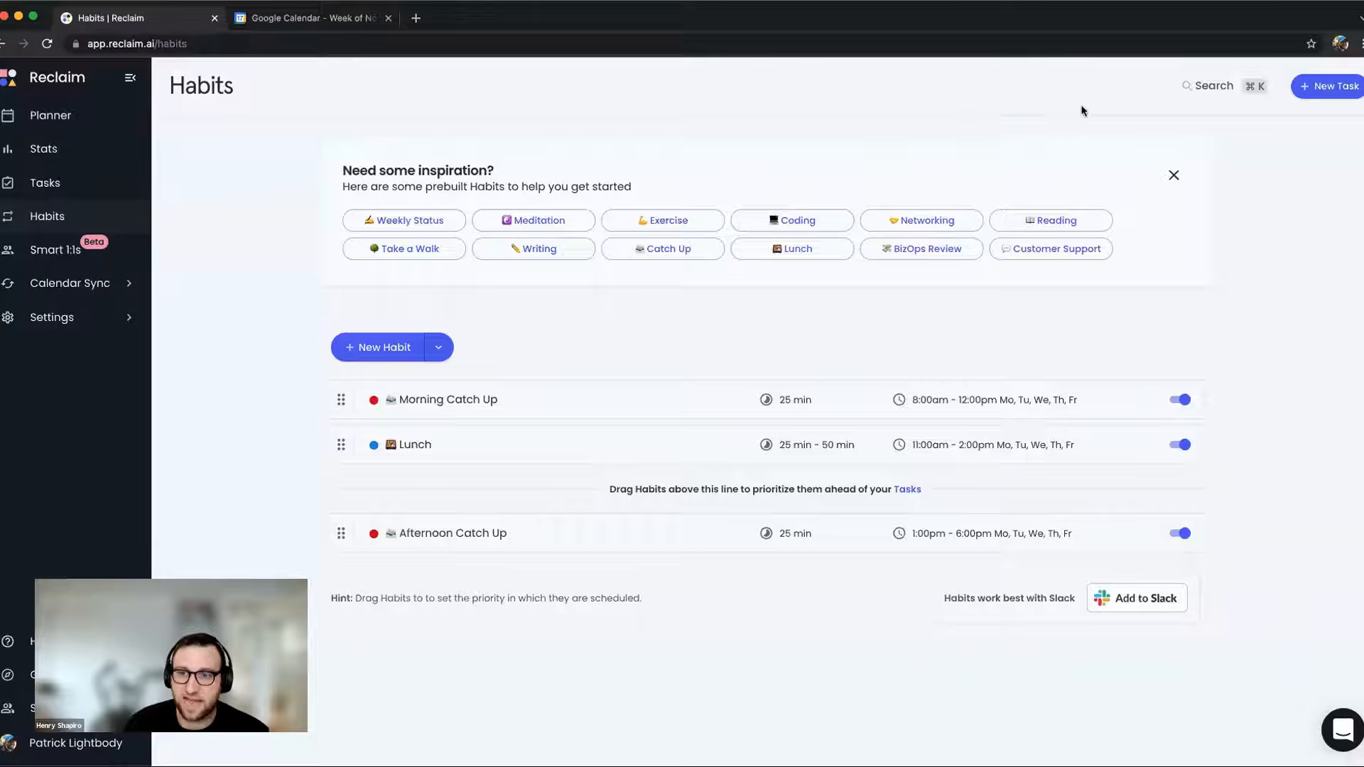
{"action": "left_click", "coordinate": [61, 183]}
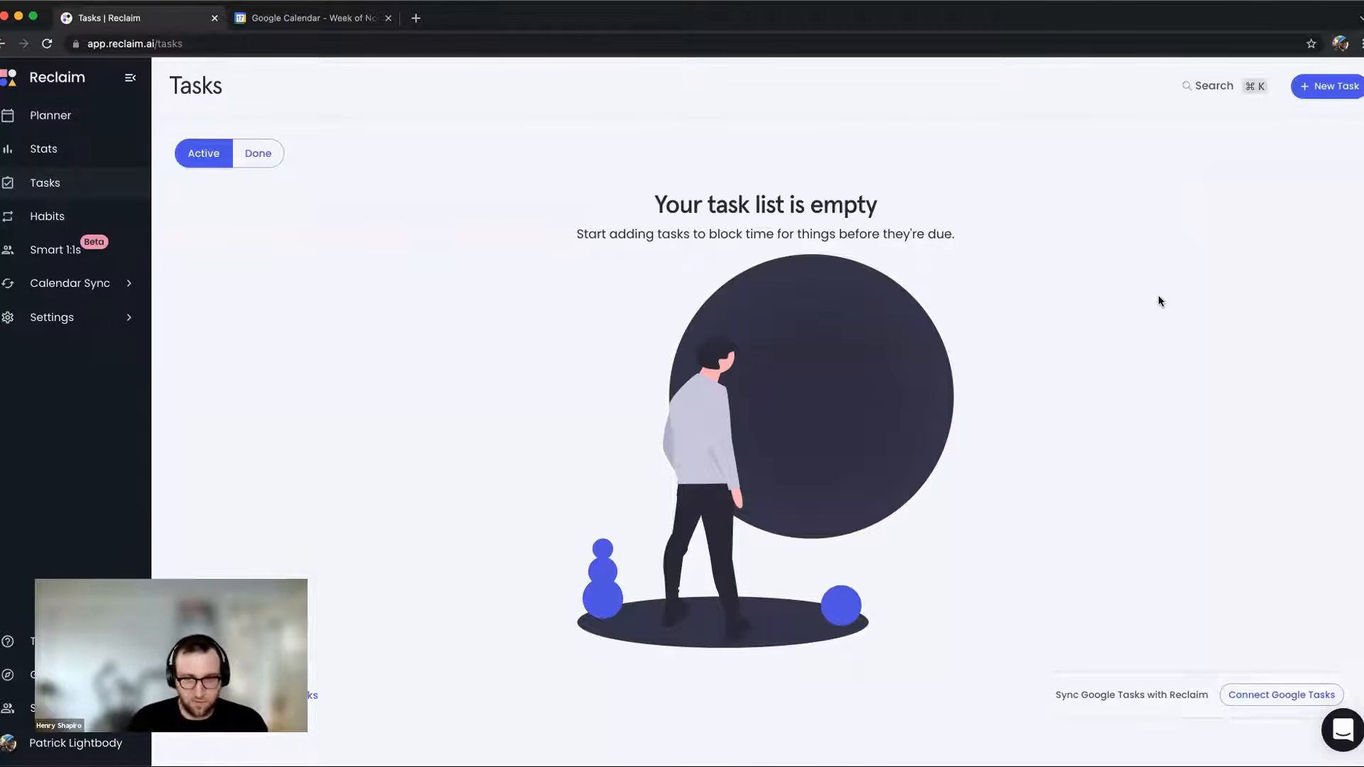
{"action": "key", "text": "n"}
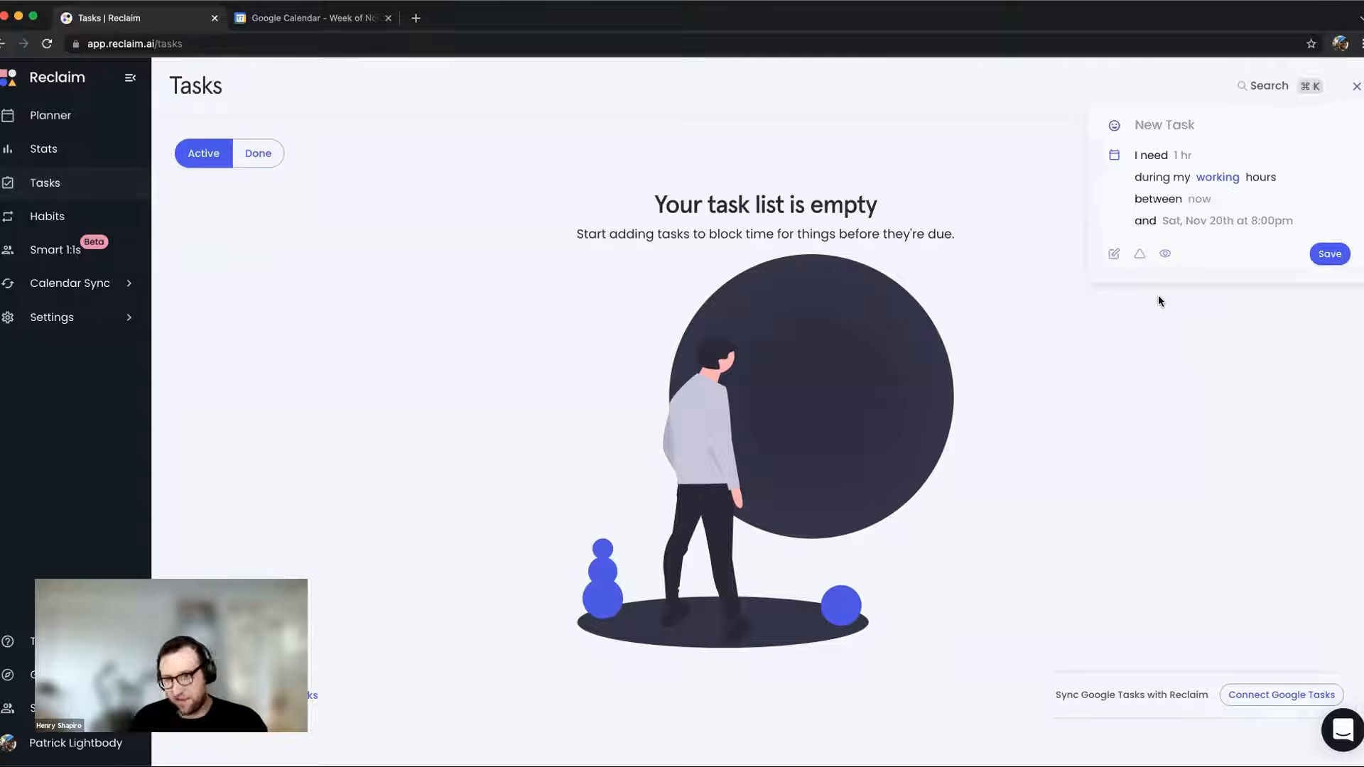
{"action": "type", "text": "Write a strategy doc"}
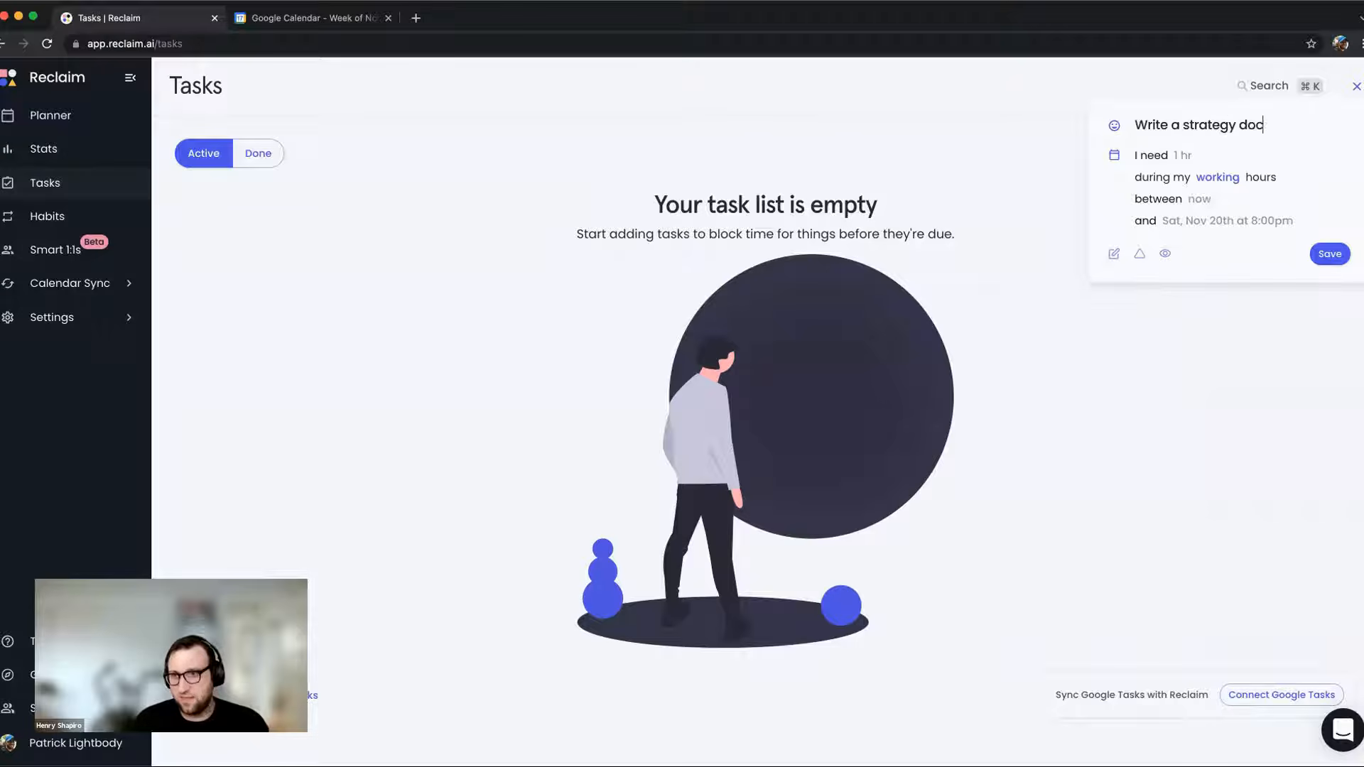
{"action": "type", "text": "4"}
{"action": "key", "text": "Tab"}
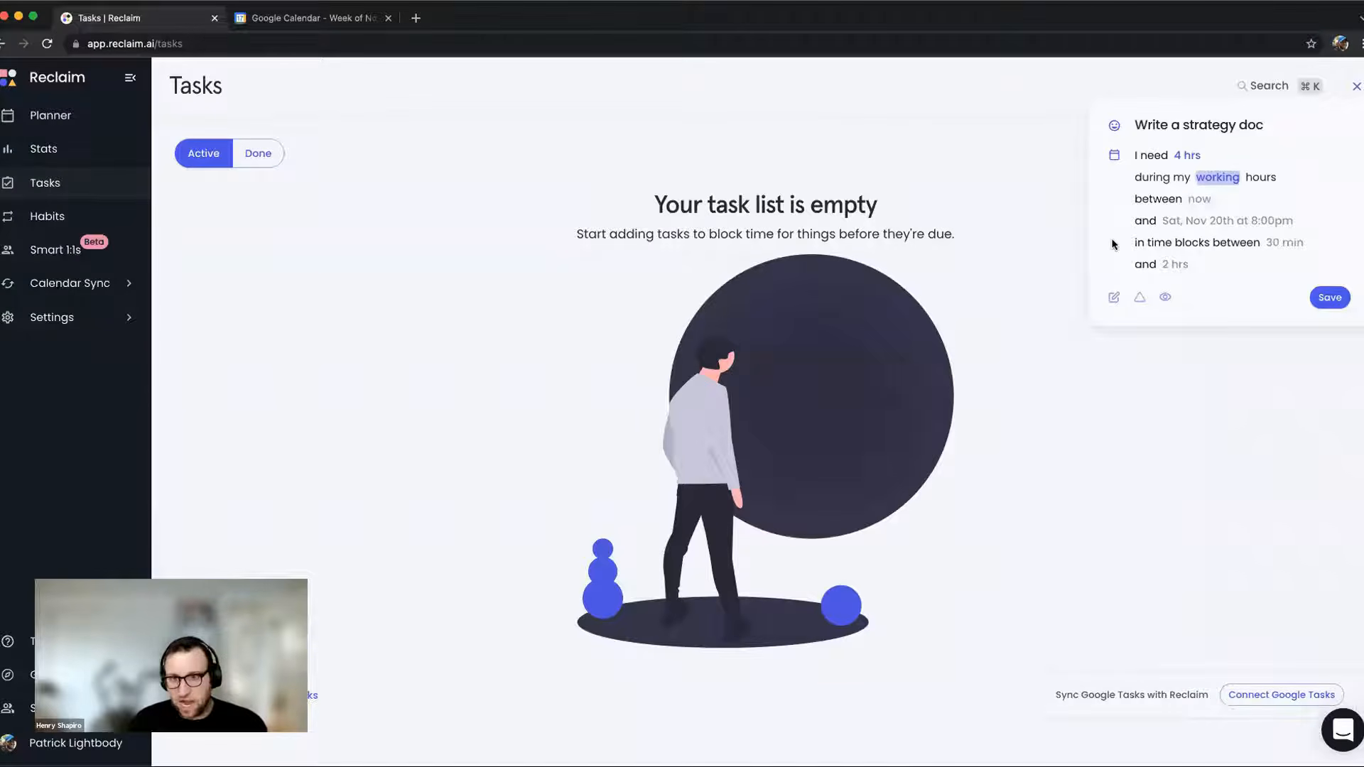
Examine the default task duration and buffer time in the general settings, and the working, personal and meeting hours.
{"action": "left_click", "coordinate": [28, 318]}
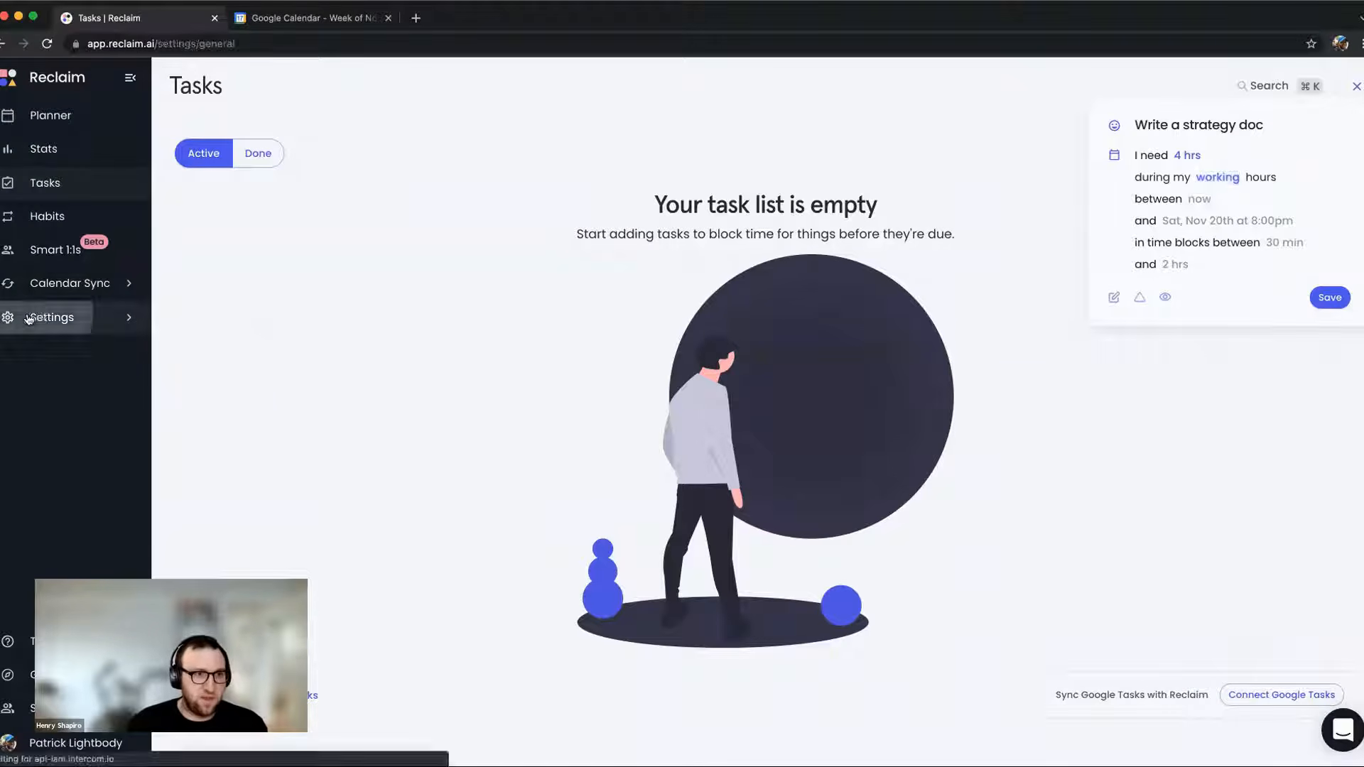
{"action": "scroll", "coordinate": [483, 307], "scroll_direction": "down", "scroll_amount": 6}
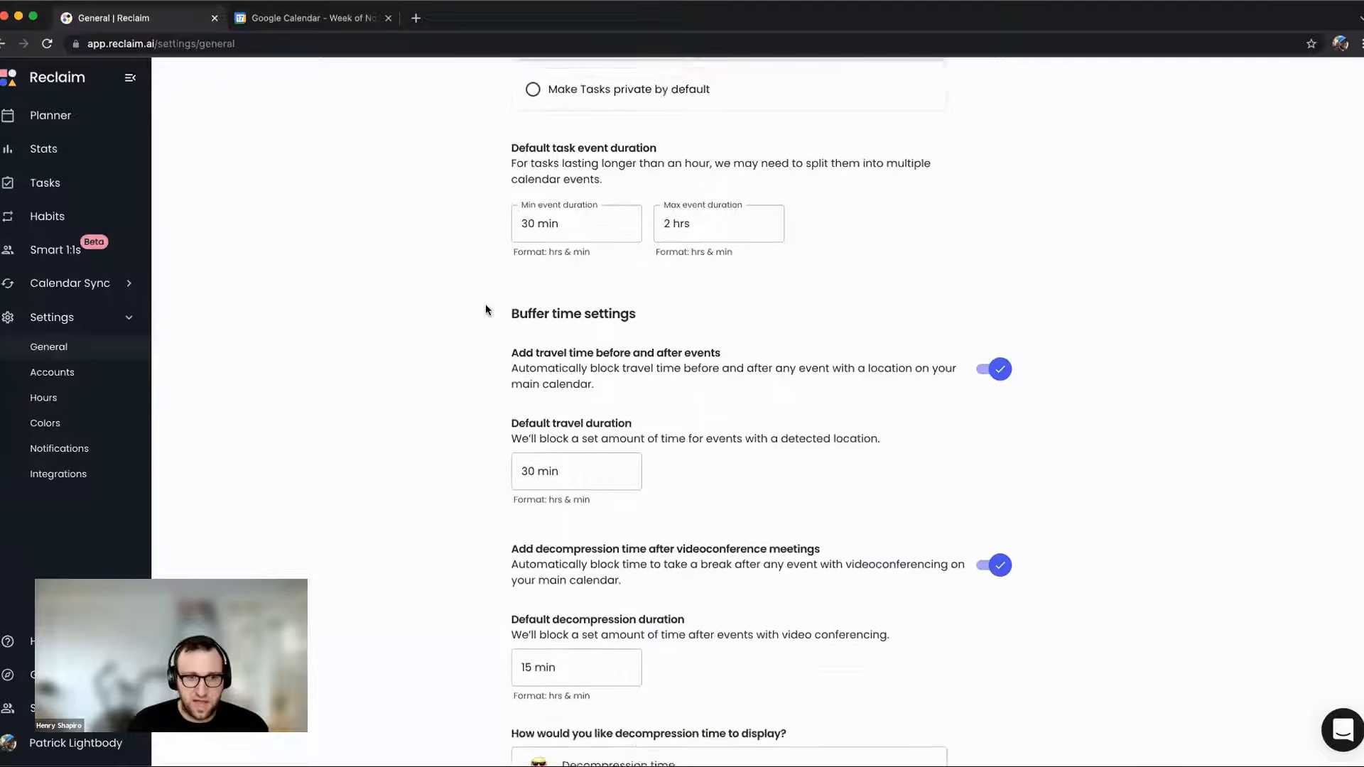
{"action": "scroll", "coordinate": [486, 310], "scroll_direction": "down", "scroll_amount": 2}
{"action": "left_click", "coordinate": [43, 398]}
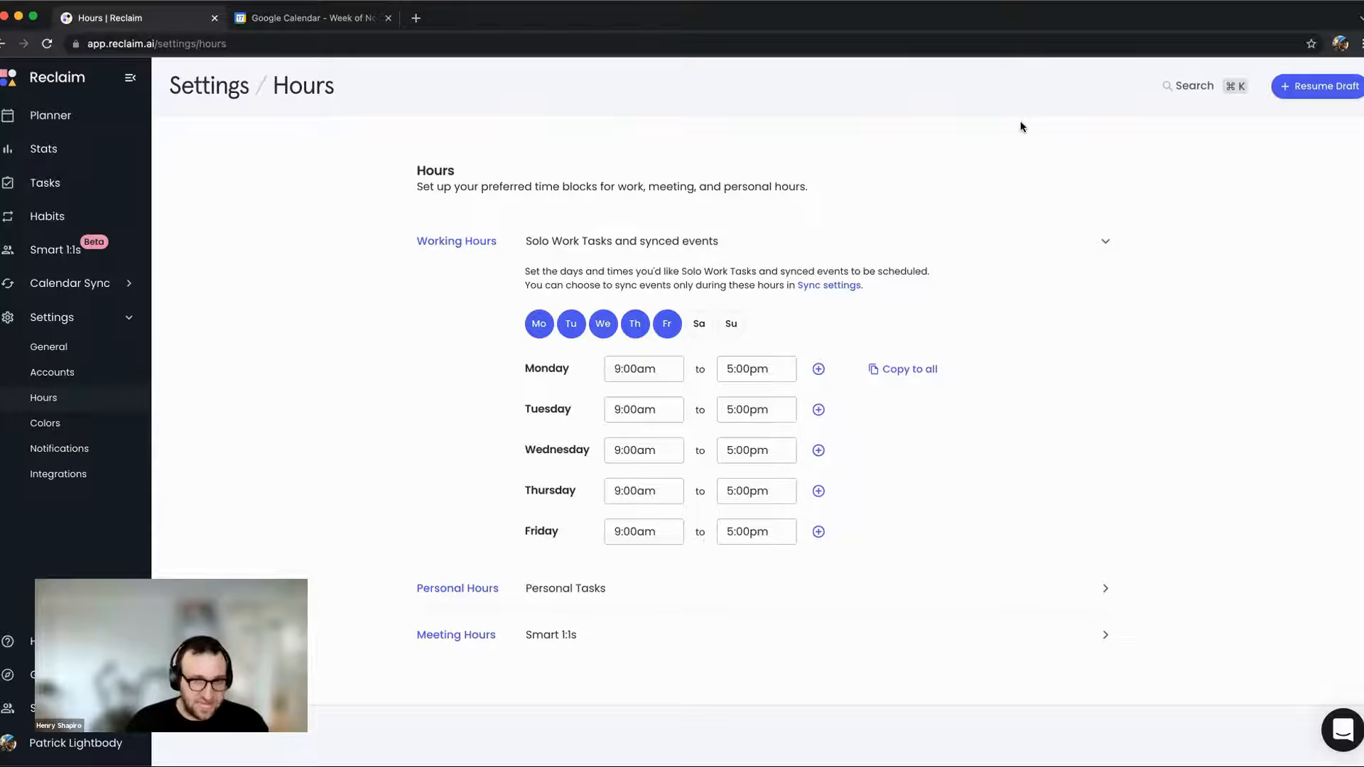
Resume the strategy doc draft, set it to start now and be due next friday, keep the default time blocks, and save the task.
{"action": "key", "text": "c"}
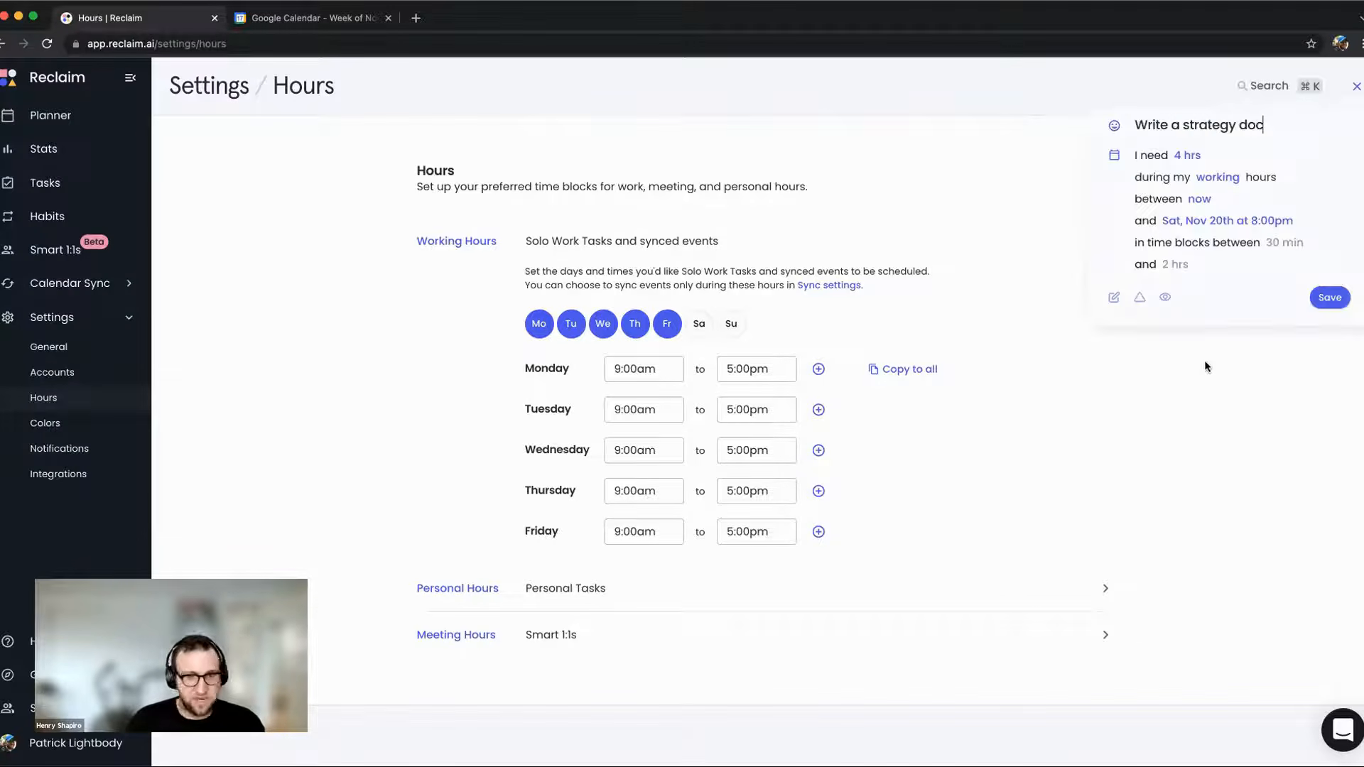
{"action": "key", "text": "Tab"}
{"action": "key", "text": "Tab"}
{"action": "key", "text": "Tab"}
{"action": "type", "text": "today"}
{"action": "key", "text": "Tab"}
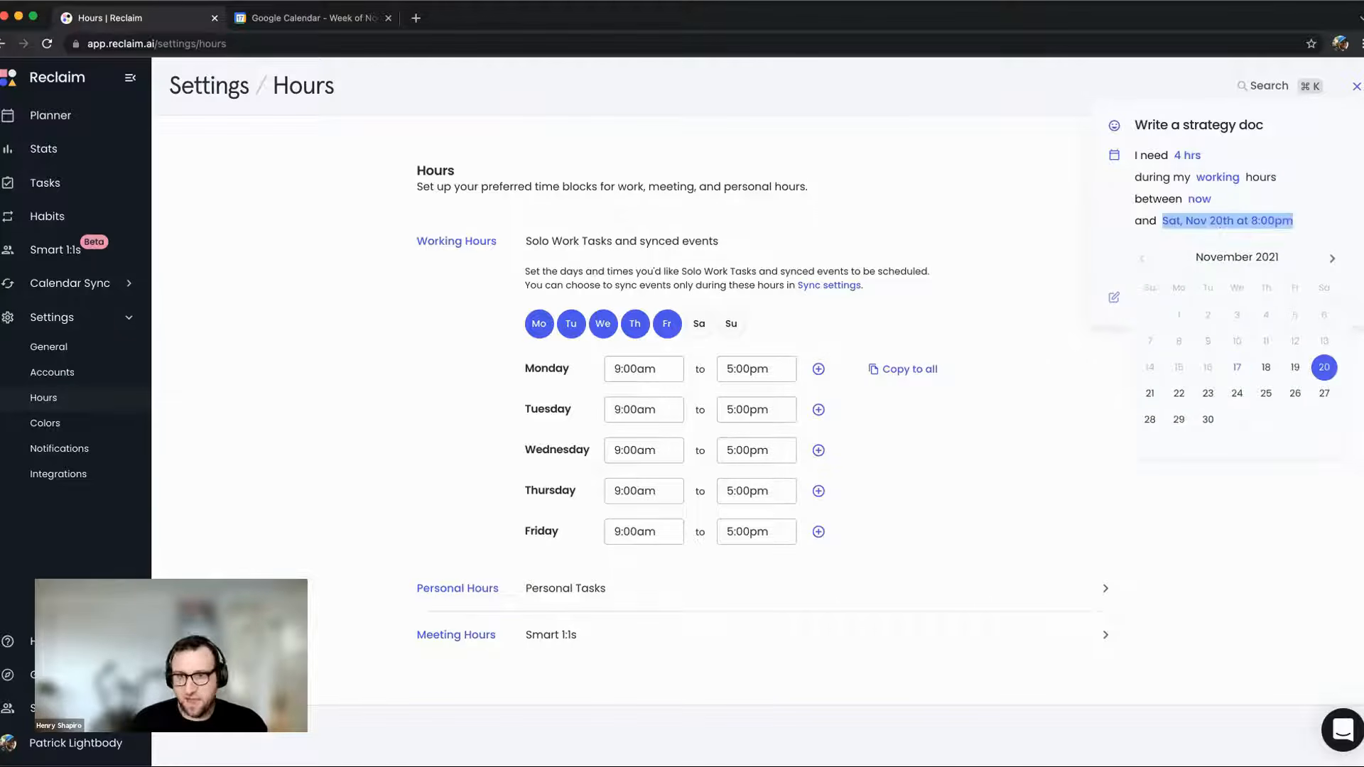
{"action": "type", "text": "next friday"}
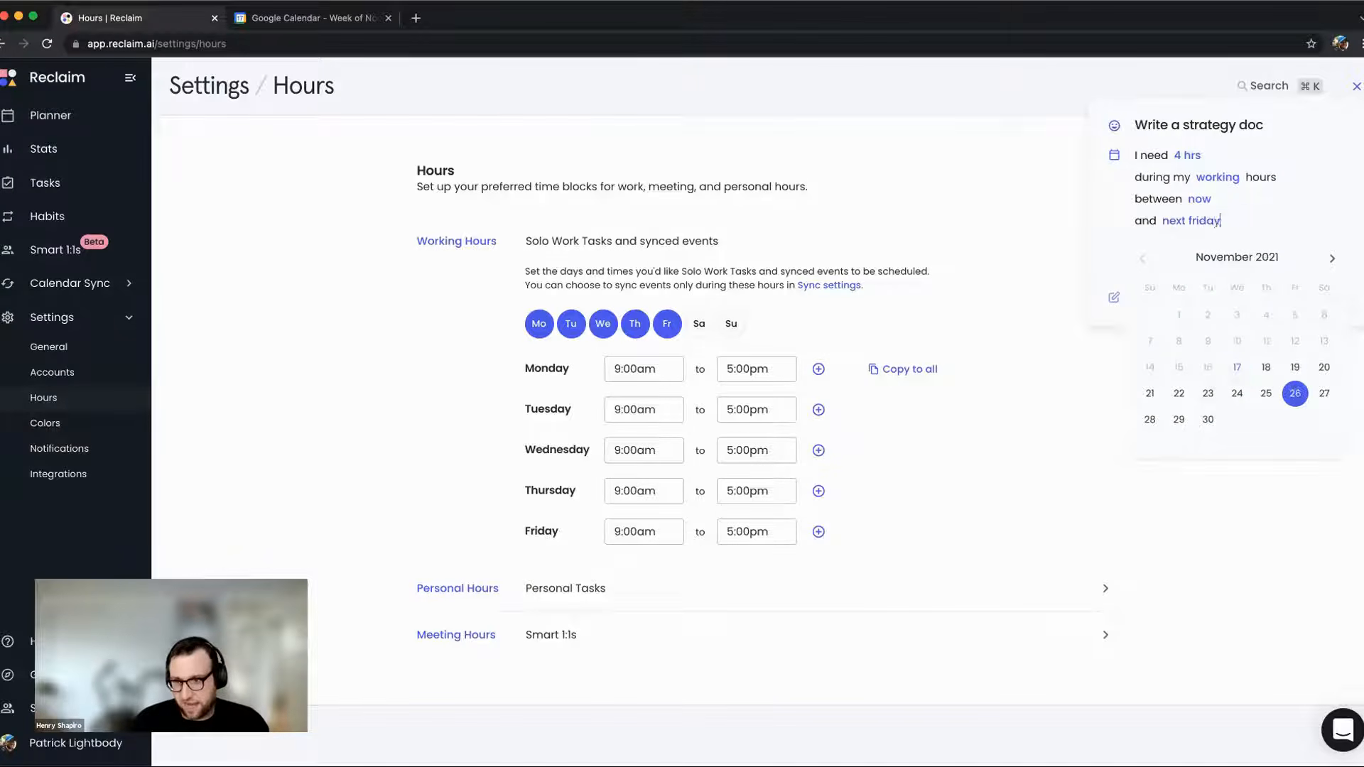
{"action": "key", "text": "Tab"}
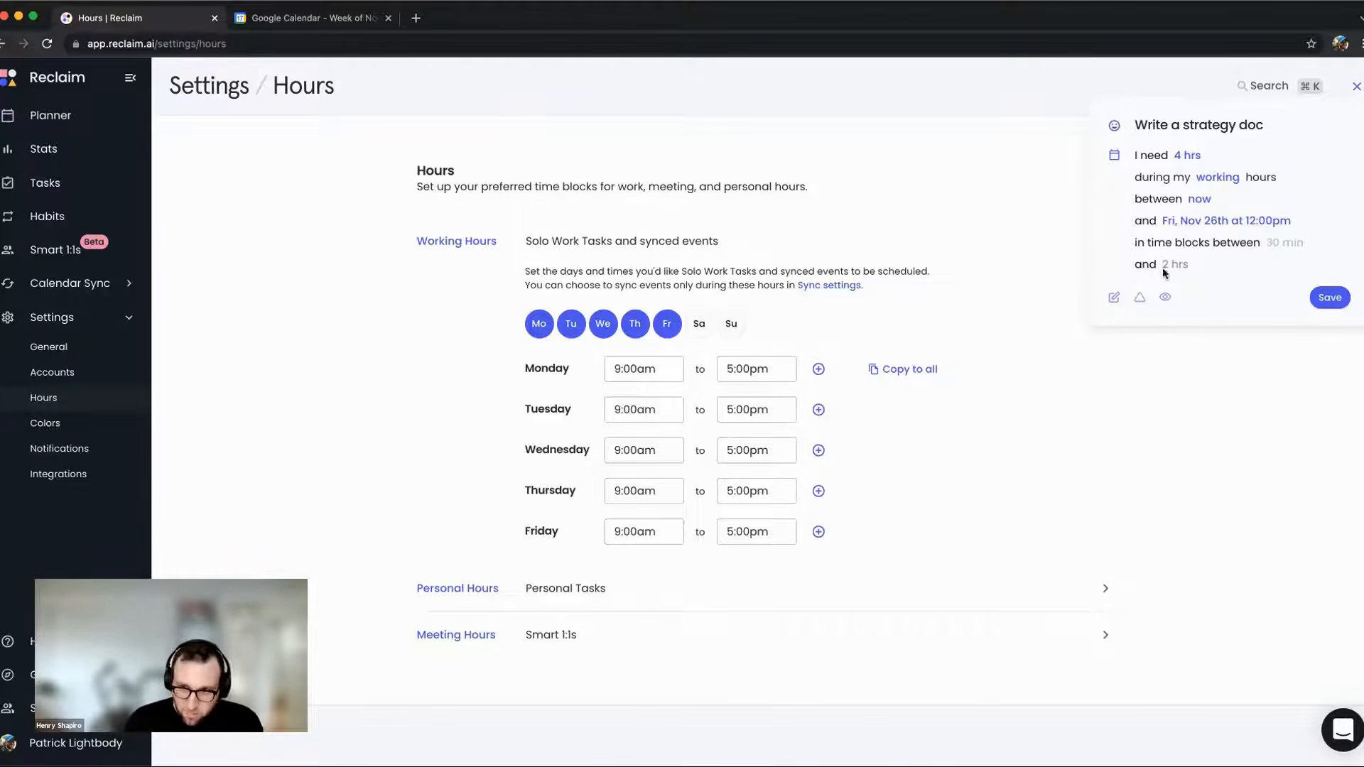
{"action": "key", "text": "Tab"}
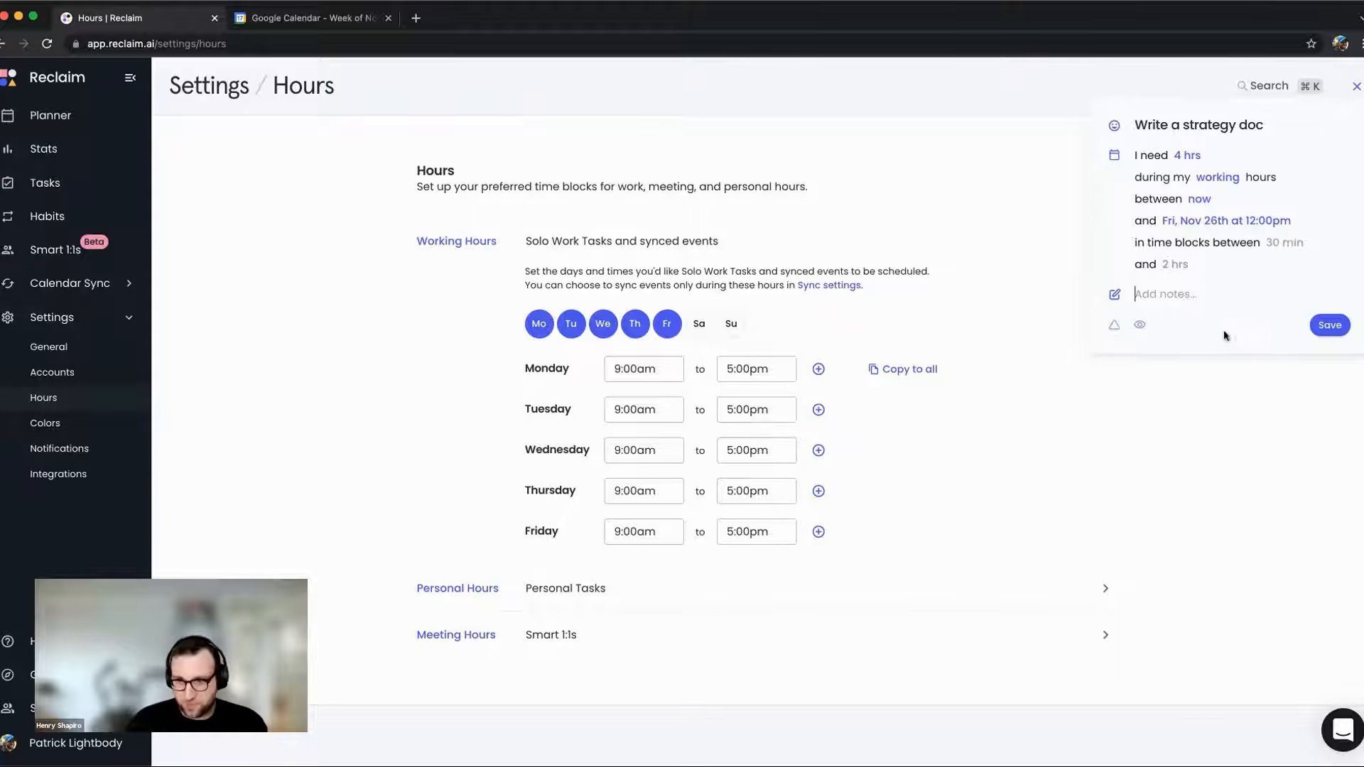
{"action": "left_click", "coordinate": [1331, 325]}
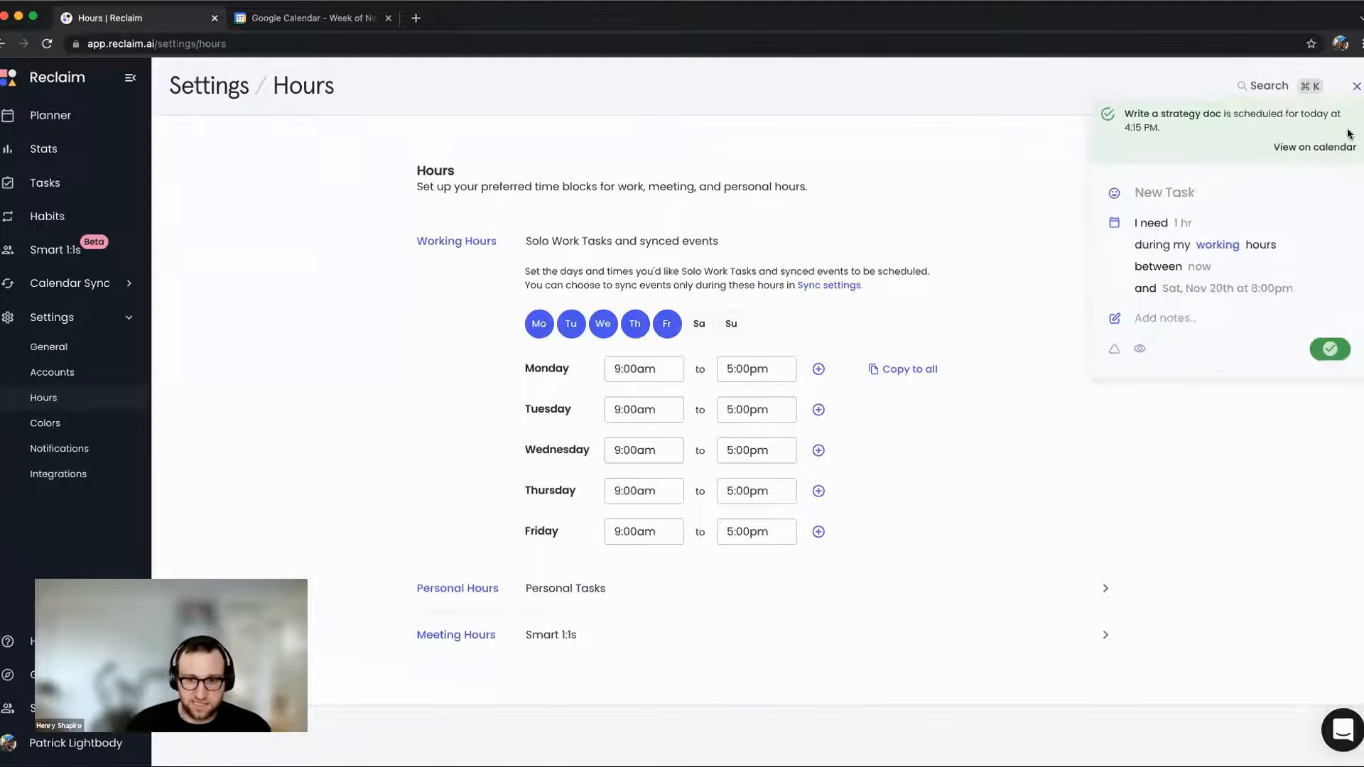
View the scheduled strategy doc task in the Planner and switch to Google Calendar's week of November 14–20.
{"action": "left_click", "coordinate": [1335, 147]}
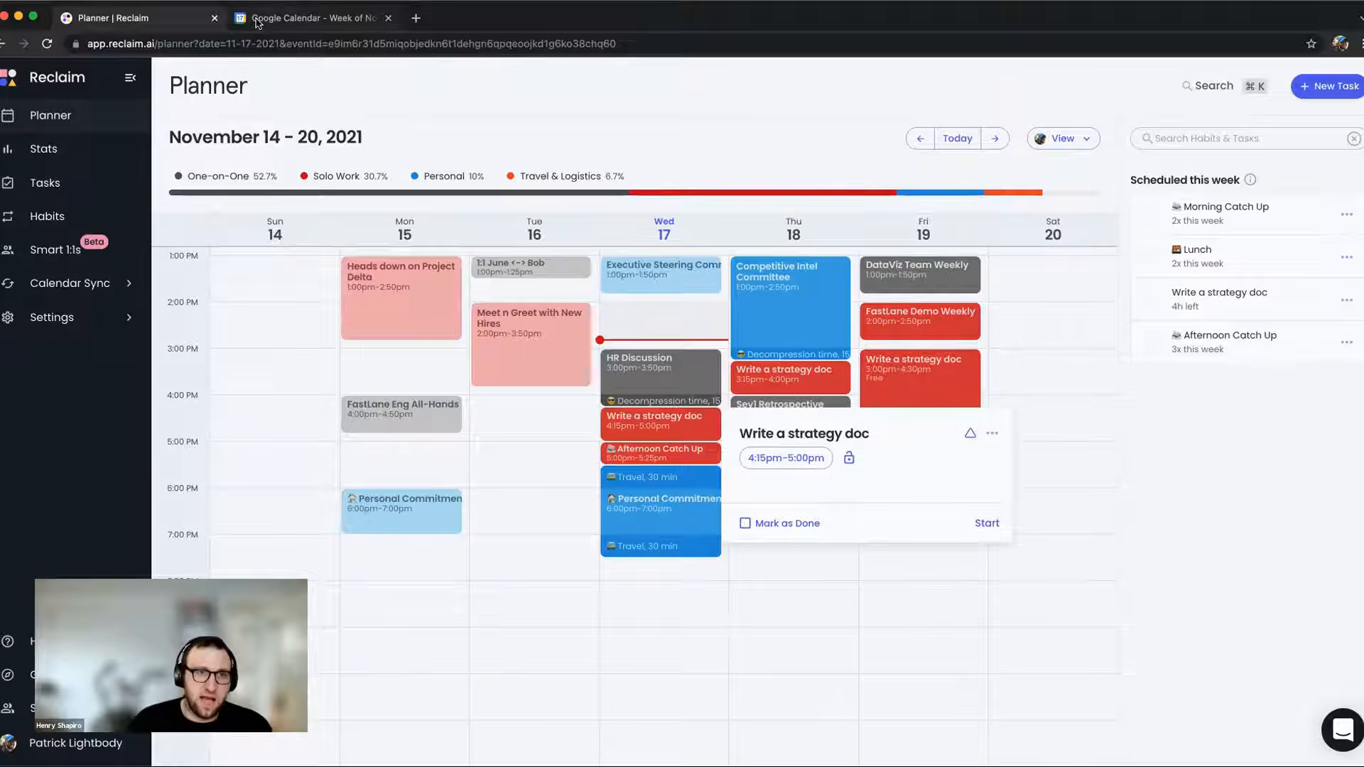
{"action": "left_click", "coordinate": [312, 18]}
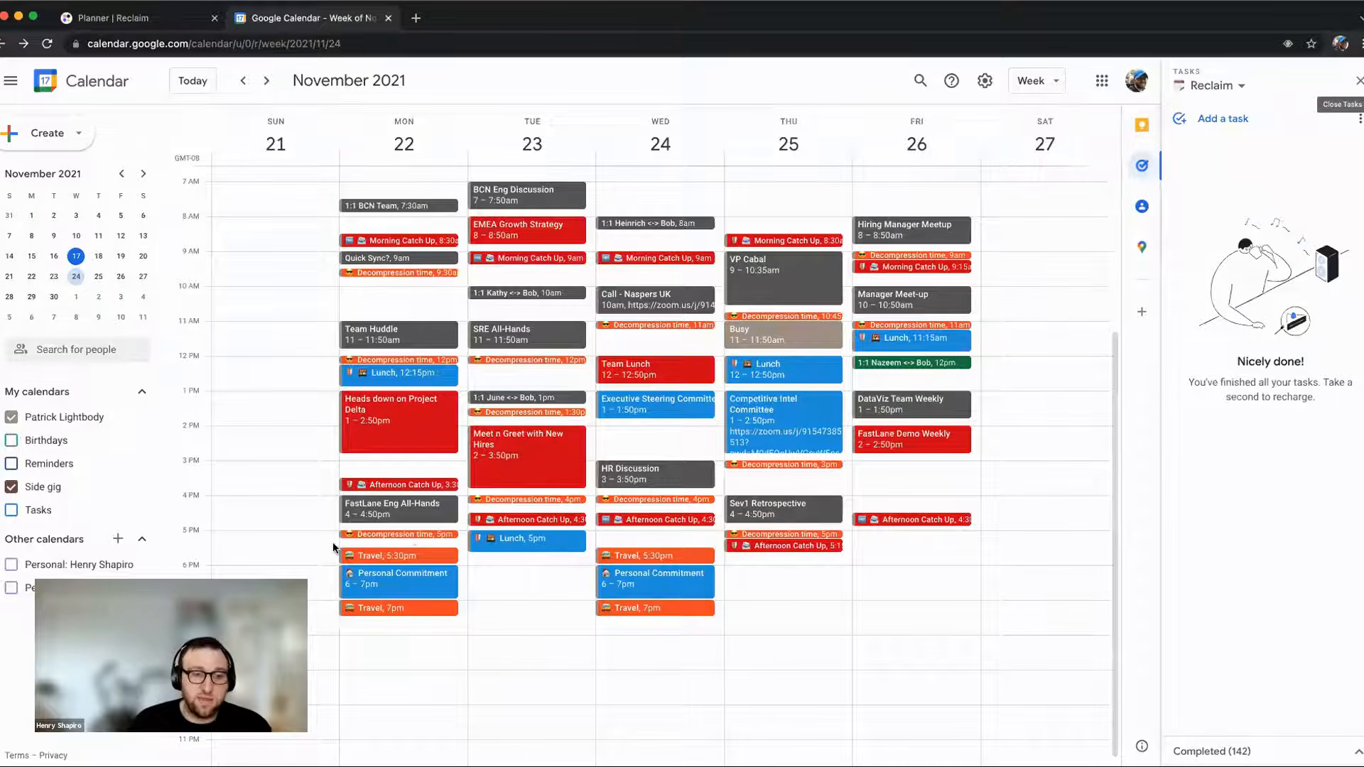
{"action": "left_click", "coordinate": [242, 79]}
{"action": "scroll", "coordinate": [883, 526], "scroll_direction": "down", "scroll_amount": 1}
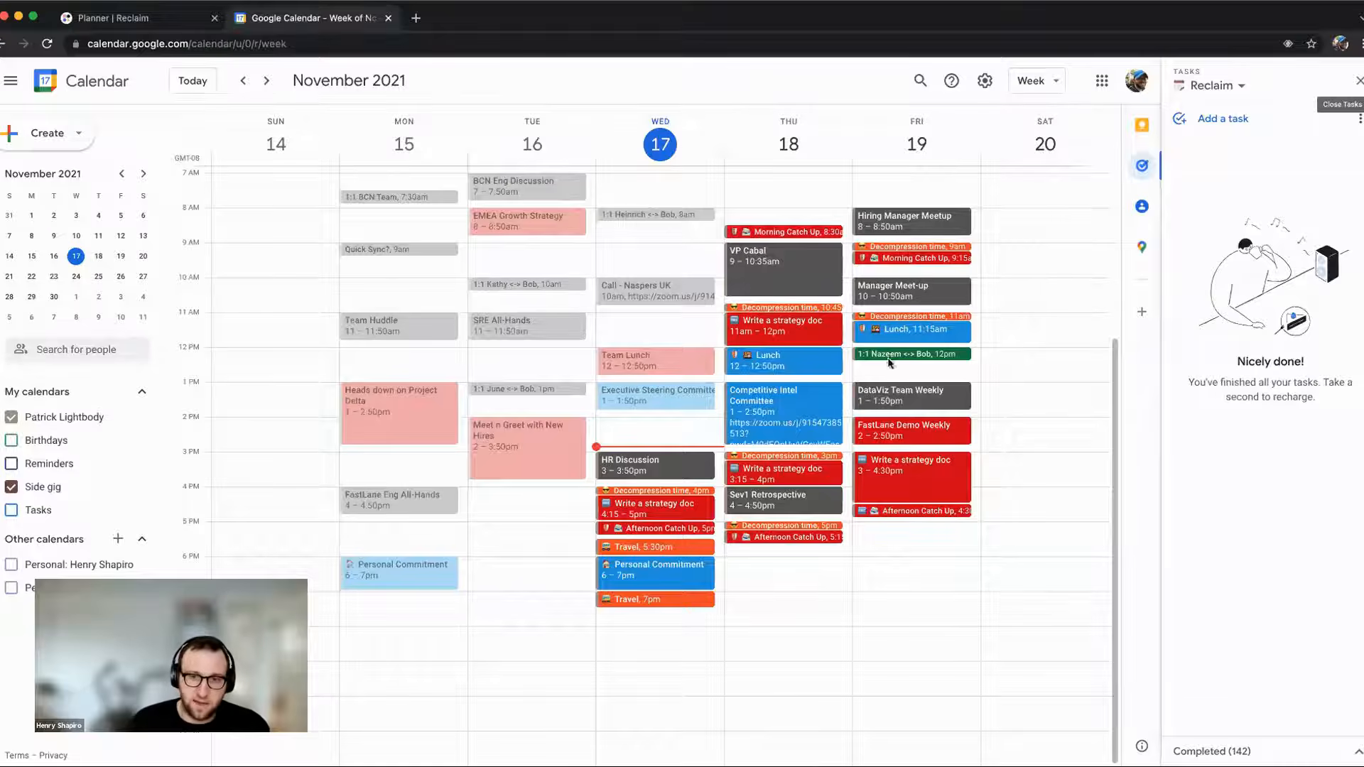
Review the details of the Write a strategy doc events on Thursday, November 18 at 11am and Friday, November 19.
{"action": "left_click", "coordinate": [787, 334]}
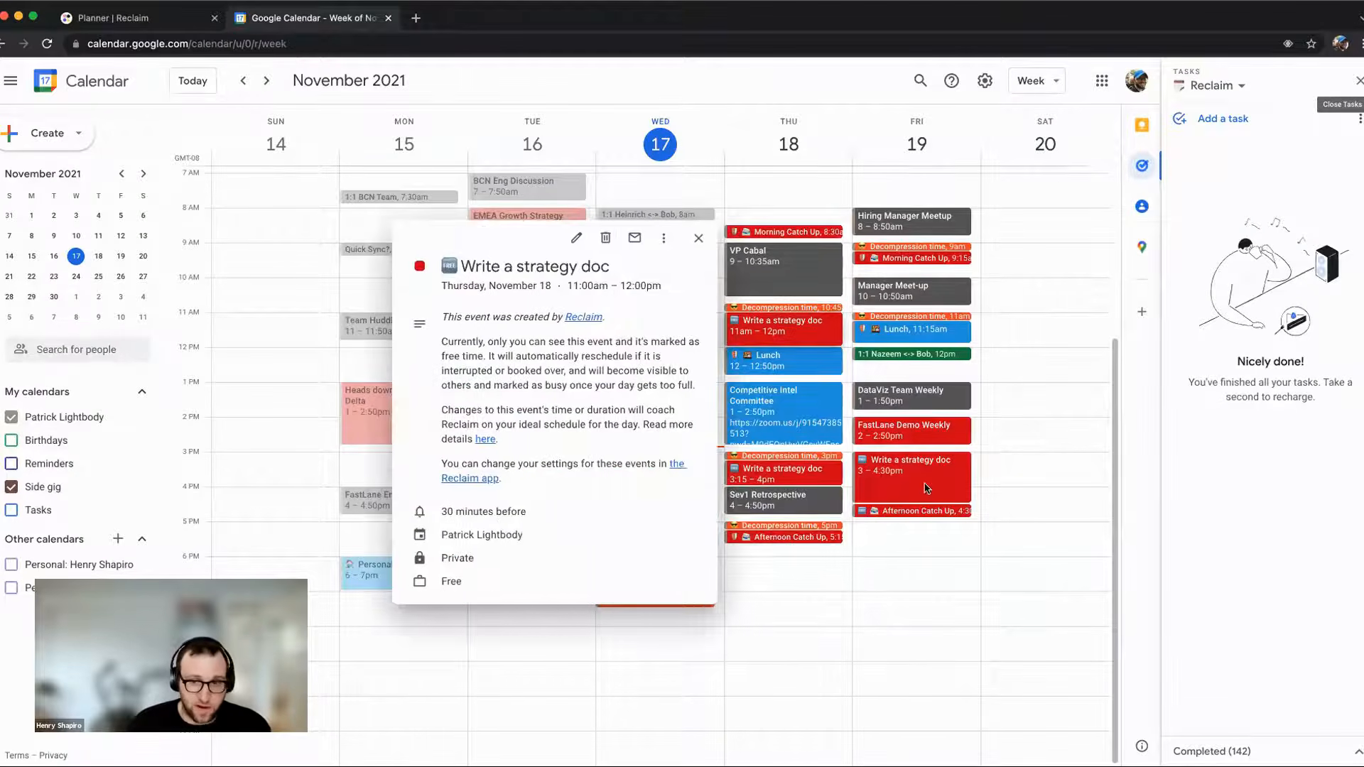
{"action": "left_click", "coordinate": [927, 490]}
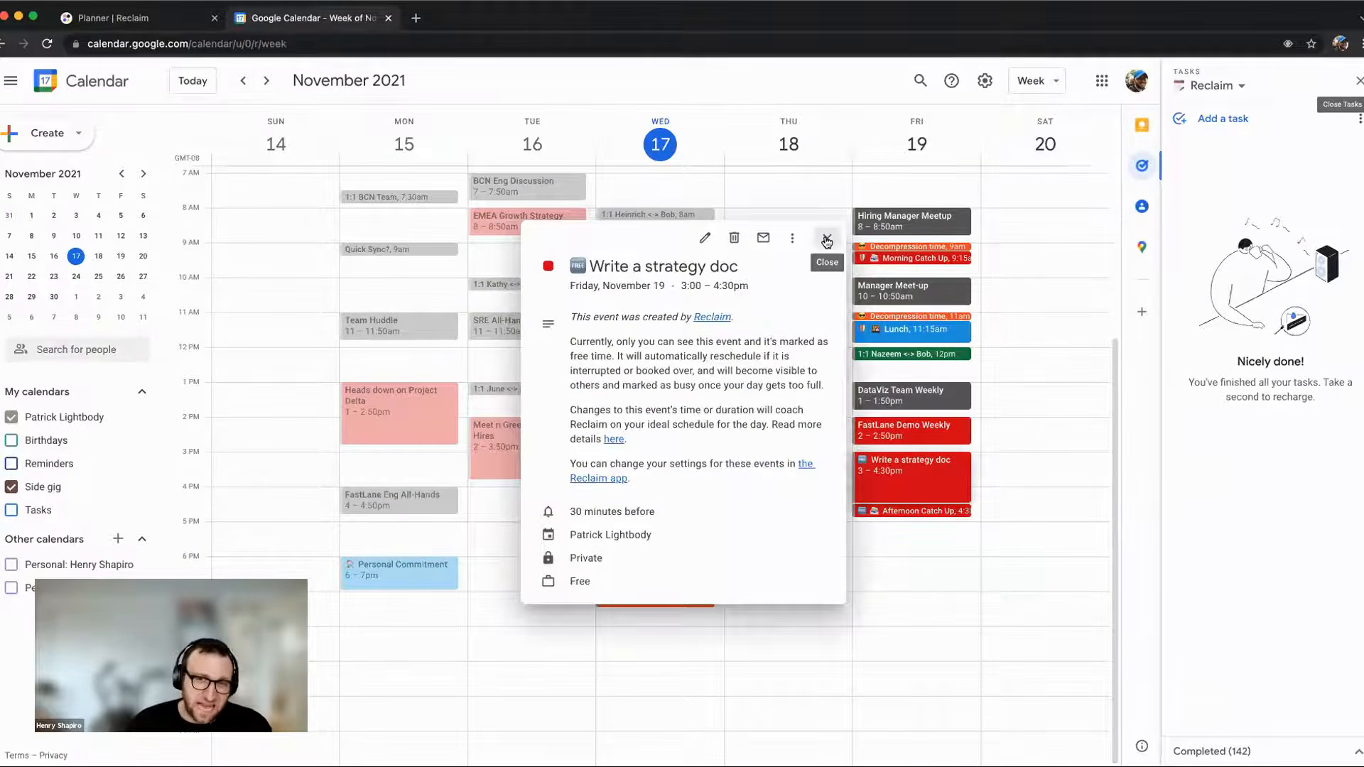
{"action": "left_click", "coordinate": [826, 241]}
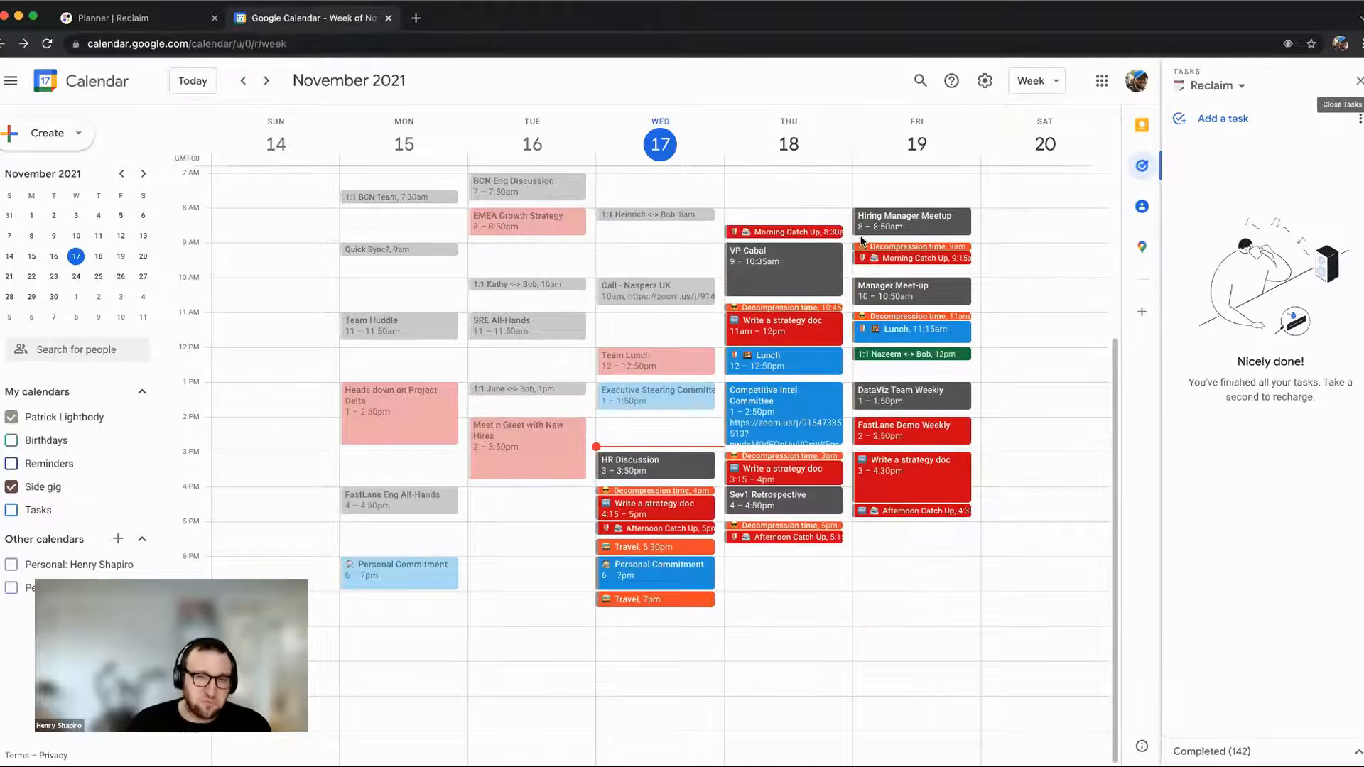
Check the week of November 21–27 in Google Calendar and return to the week of November 14–20.
{"action": "left_click", "coordinate": [262, 80]}
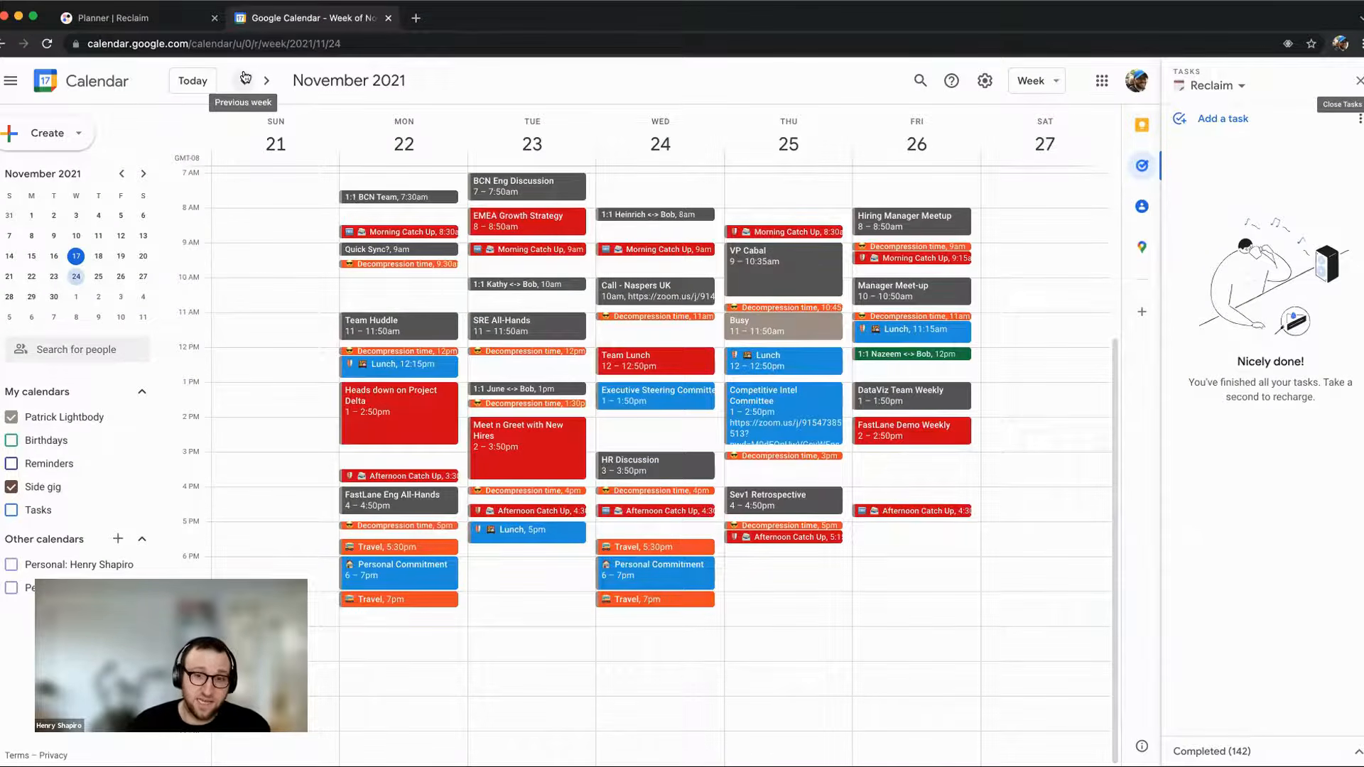
{"action": "left_click", "coordinate": [245, 78]}
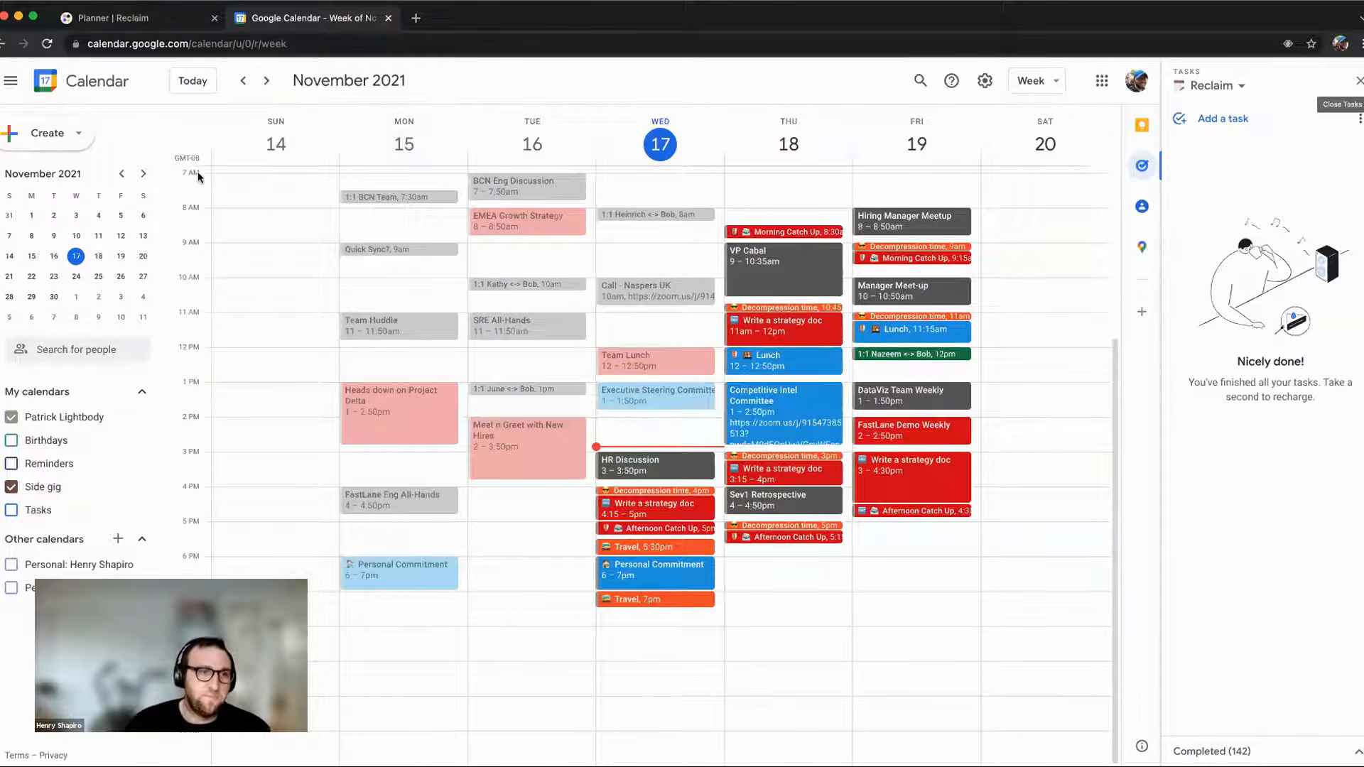
Switch to Reclaim's Planner, preview the week as everyone else sees it, and return to your own view.
{"action": "left_click", "coordinate": [130, 15]}
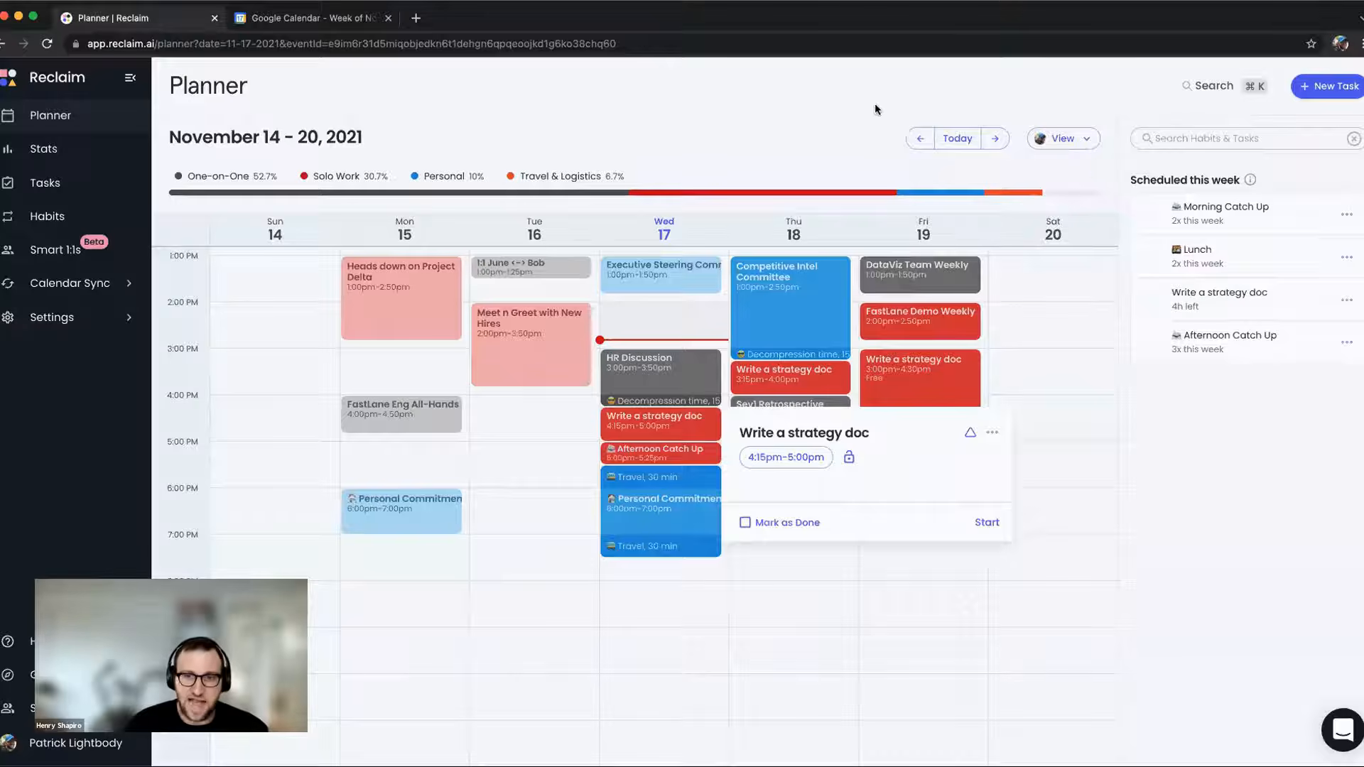
{"action": "left_click", "coordinate": [895, 114]}
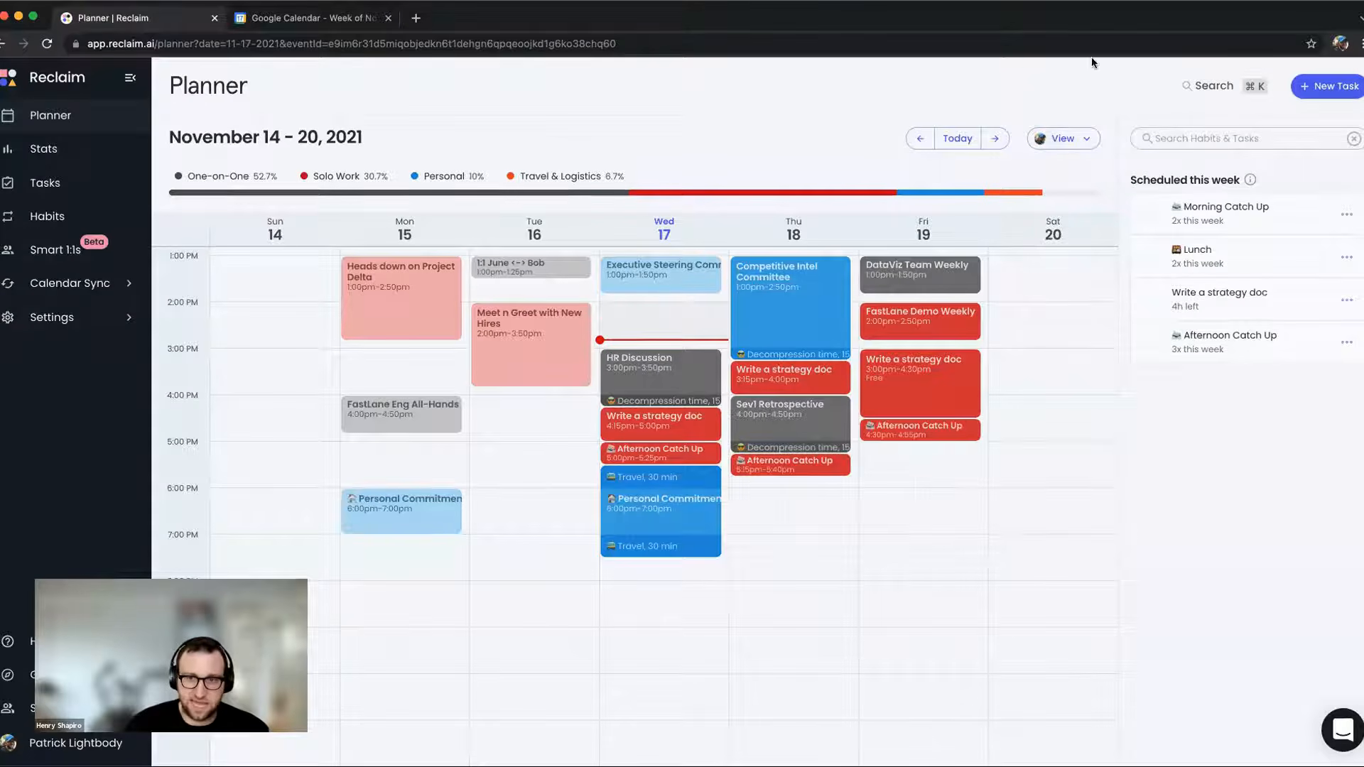
{"action": "left_click", "coordinate": [1059, 140]}
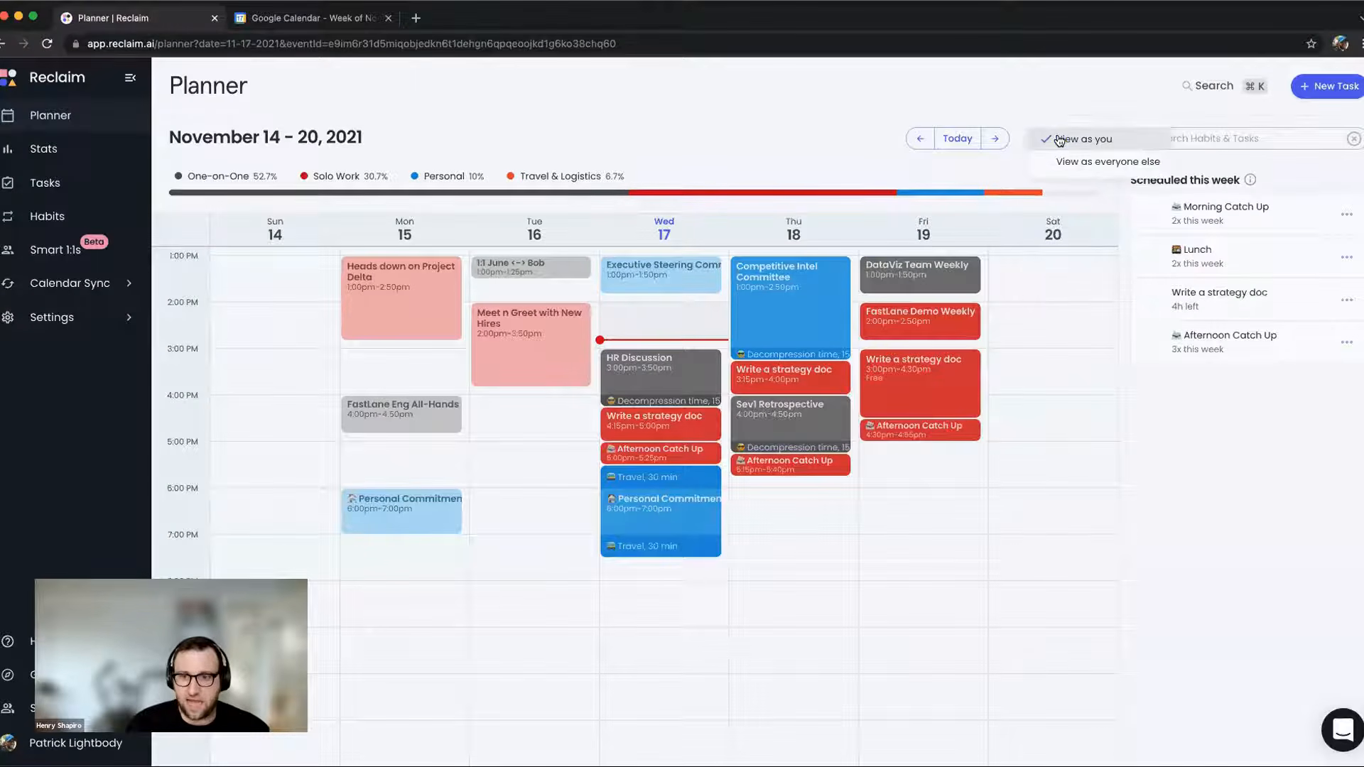
{"action": "left_click", "coordinate": [1121, 163]}
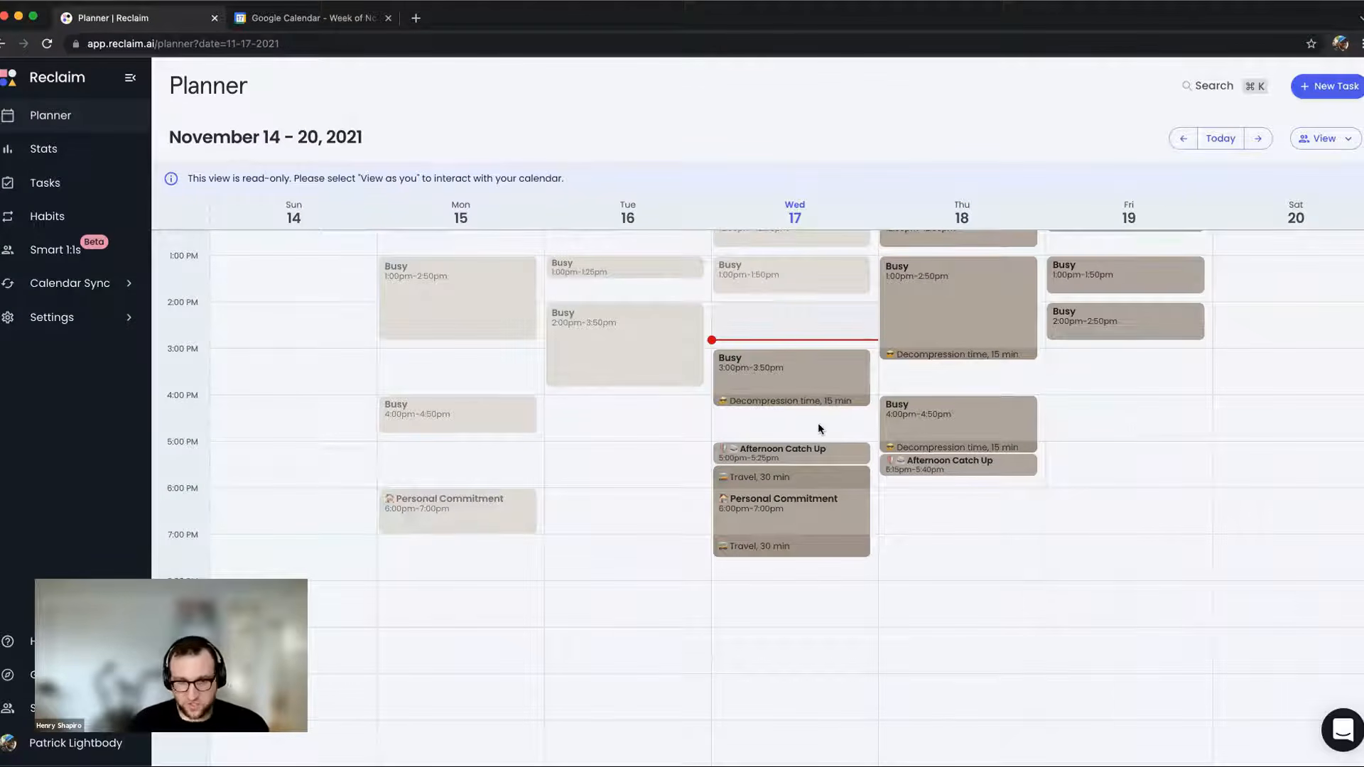
{"action": "left_click", "coordinate": [1318, 145]}
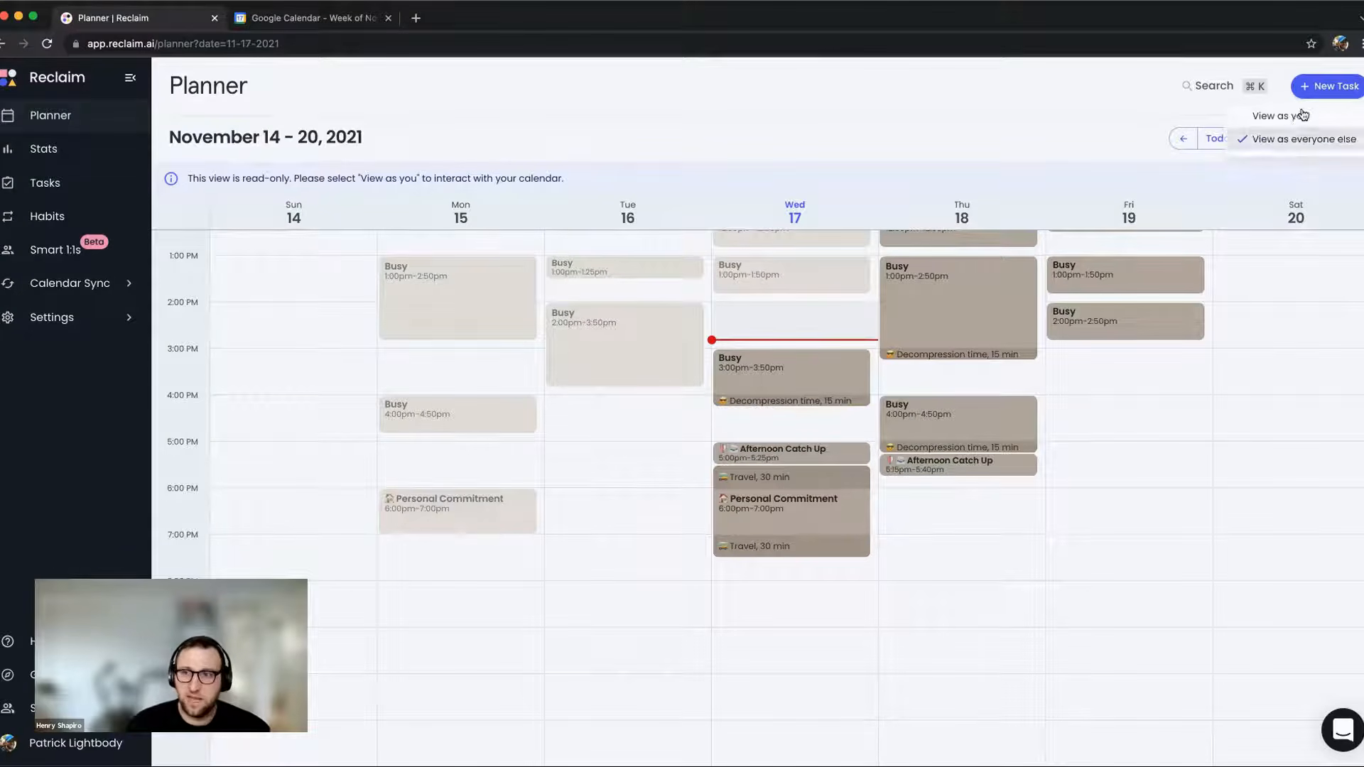
{"action": "left_click", "coordinate": [1294, 116]}
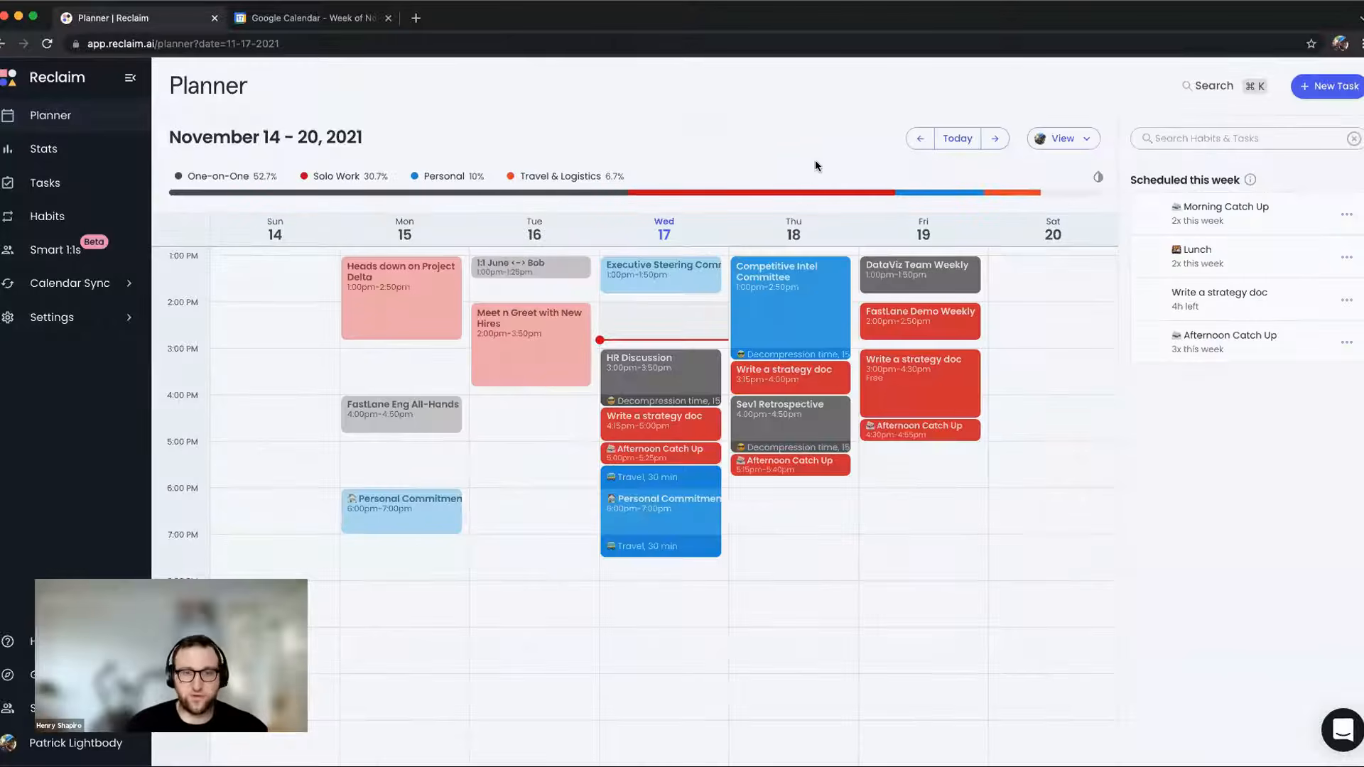
Move Wednesday's Write a strategy doc event to 2pm in Google Calendar and check it in Reclaim's Planner.
{"action": "left_click", "coordinate": [312, 20]}
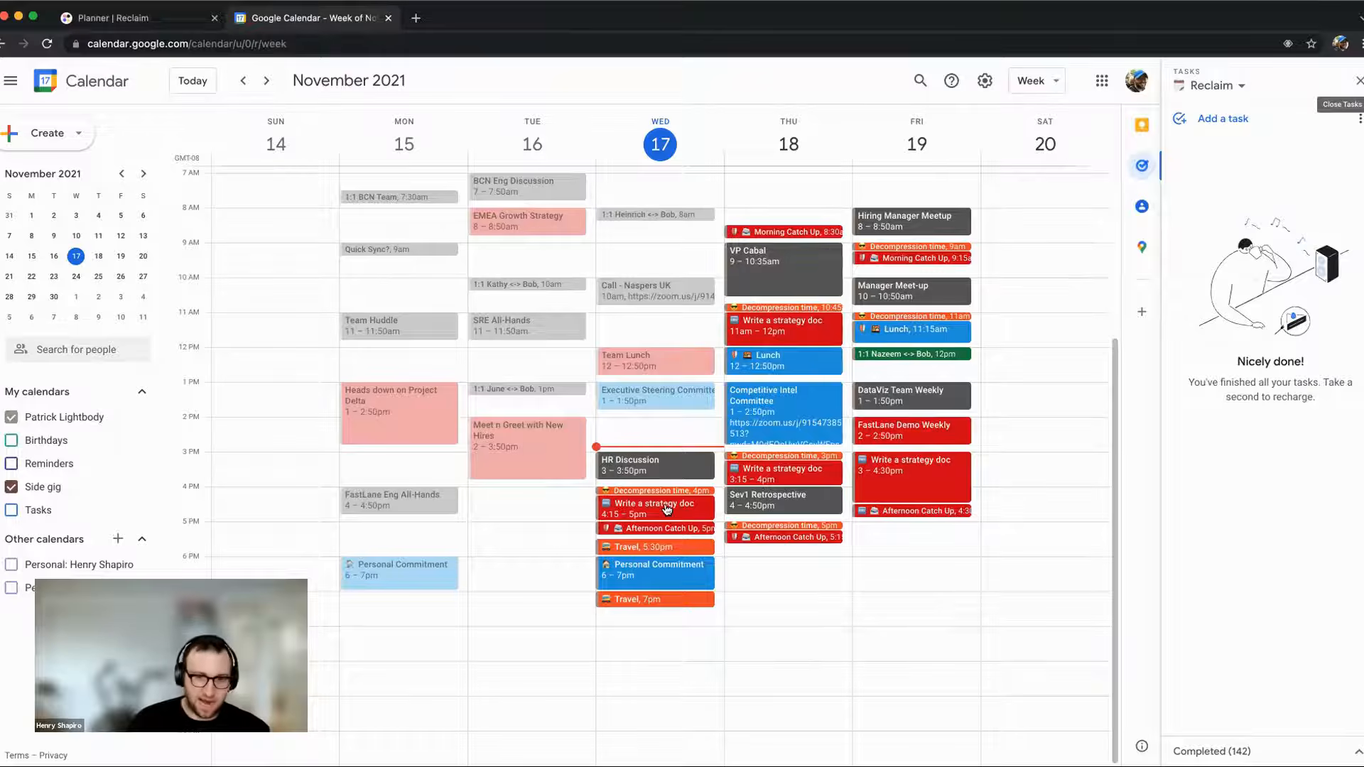
{"action": "left_click_drag", "start_coordinate": [667, 509], "coordinate": [677, 436]}
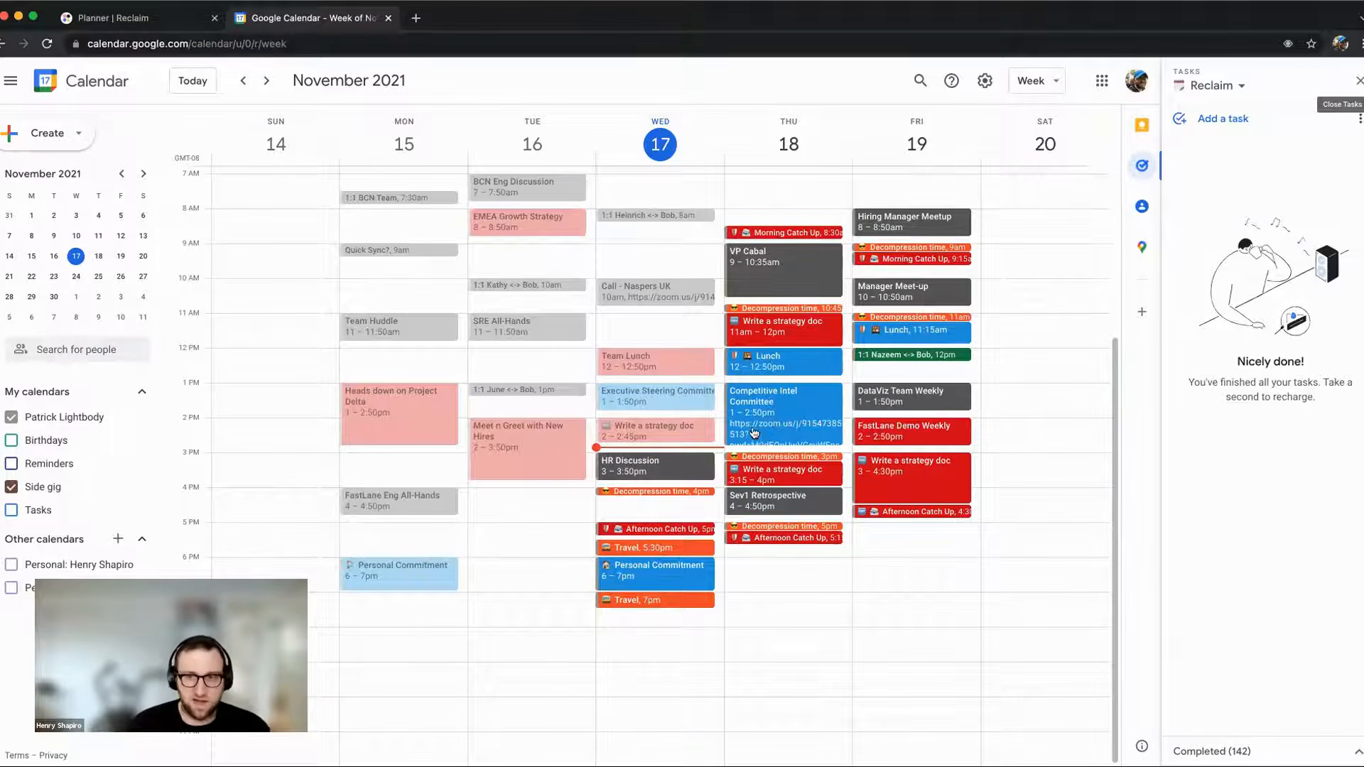
{"action": "left_click", "coordinate": [178, 17]}
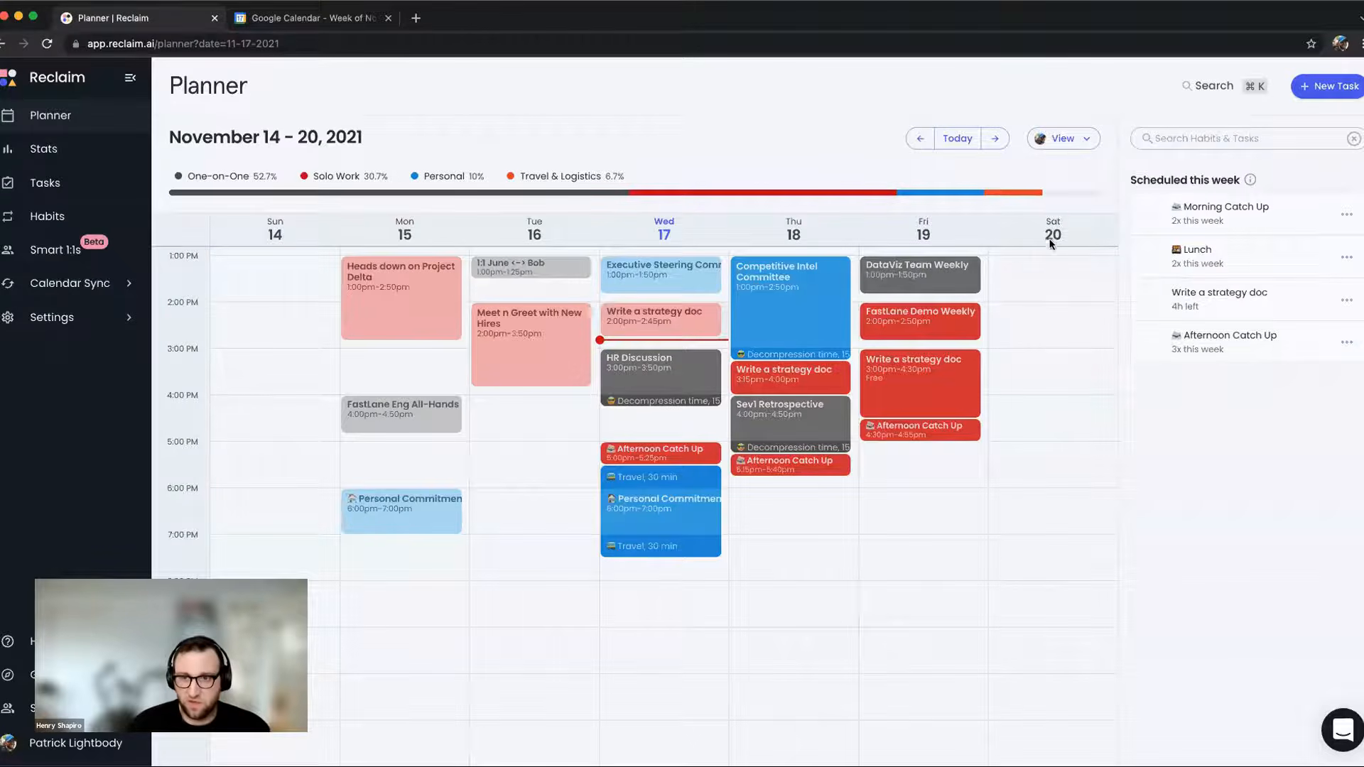
Add the Google Task "Do important things for important people (duration: 1h due: next friday type: work)" to the Reclaim list in Google Calendar.
{"action": "key", "text": "ctrl+Tab"}
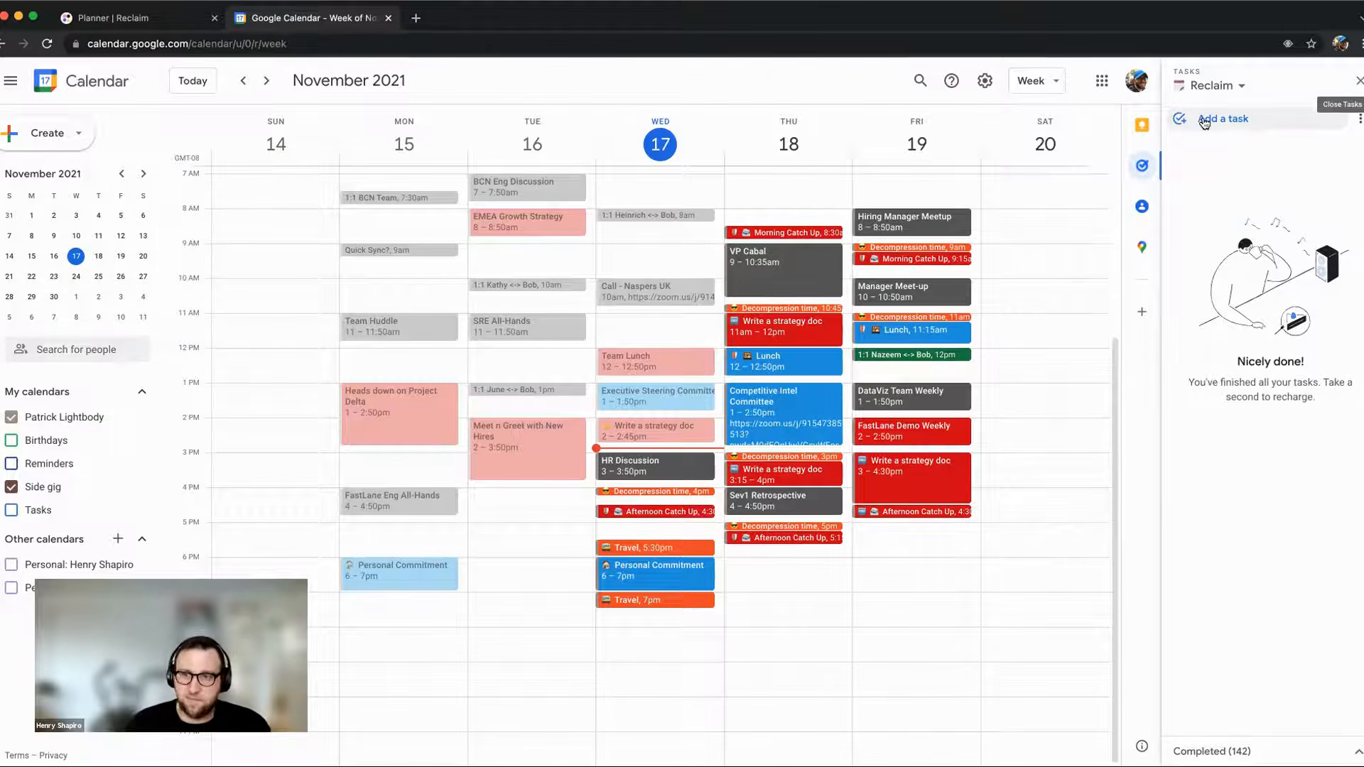
{"action": "left_click", "coordinate": [1206, 118]}
{"action": "type", "text": "Do"}
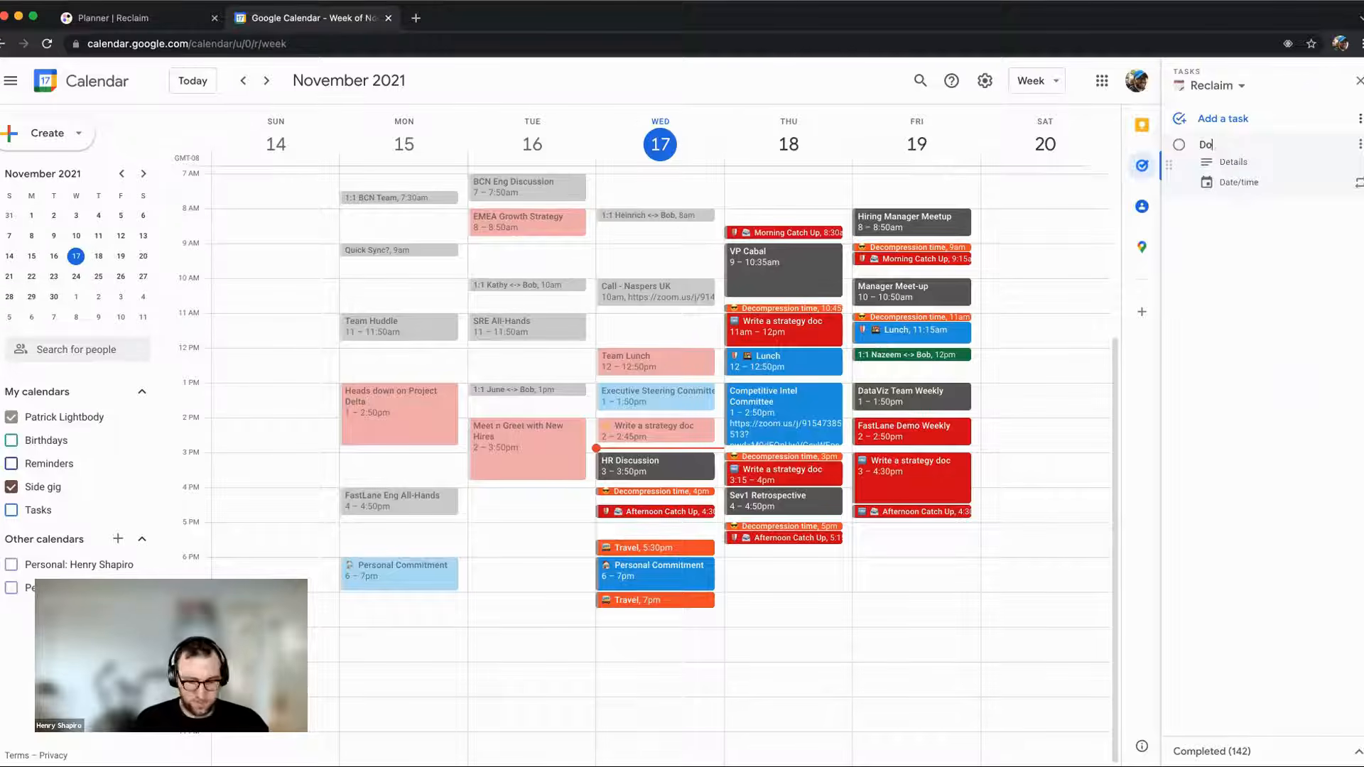
{"action": "type", "text": " important things fo"}
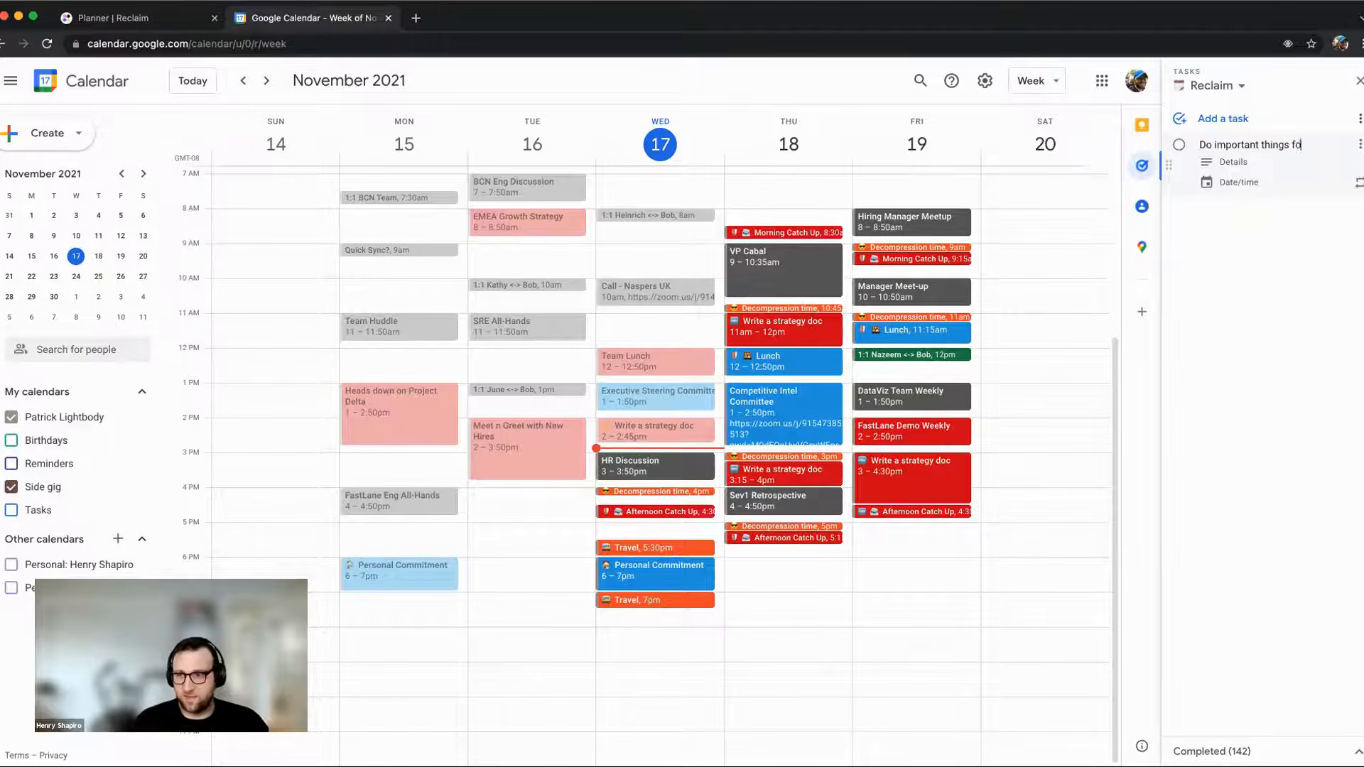
{"action": "type", "text": "r important people ("}
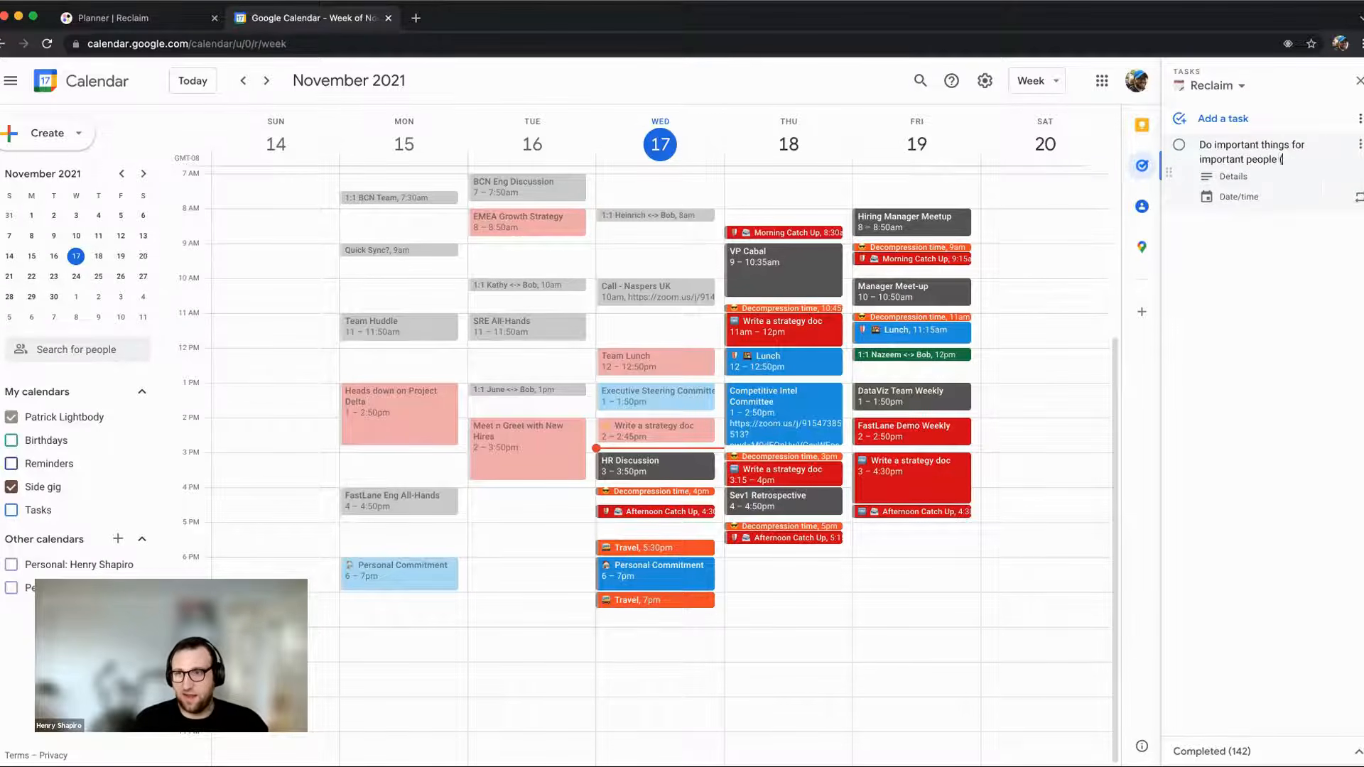
{"action": "type", "text": "duration: 1h"}
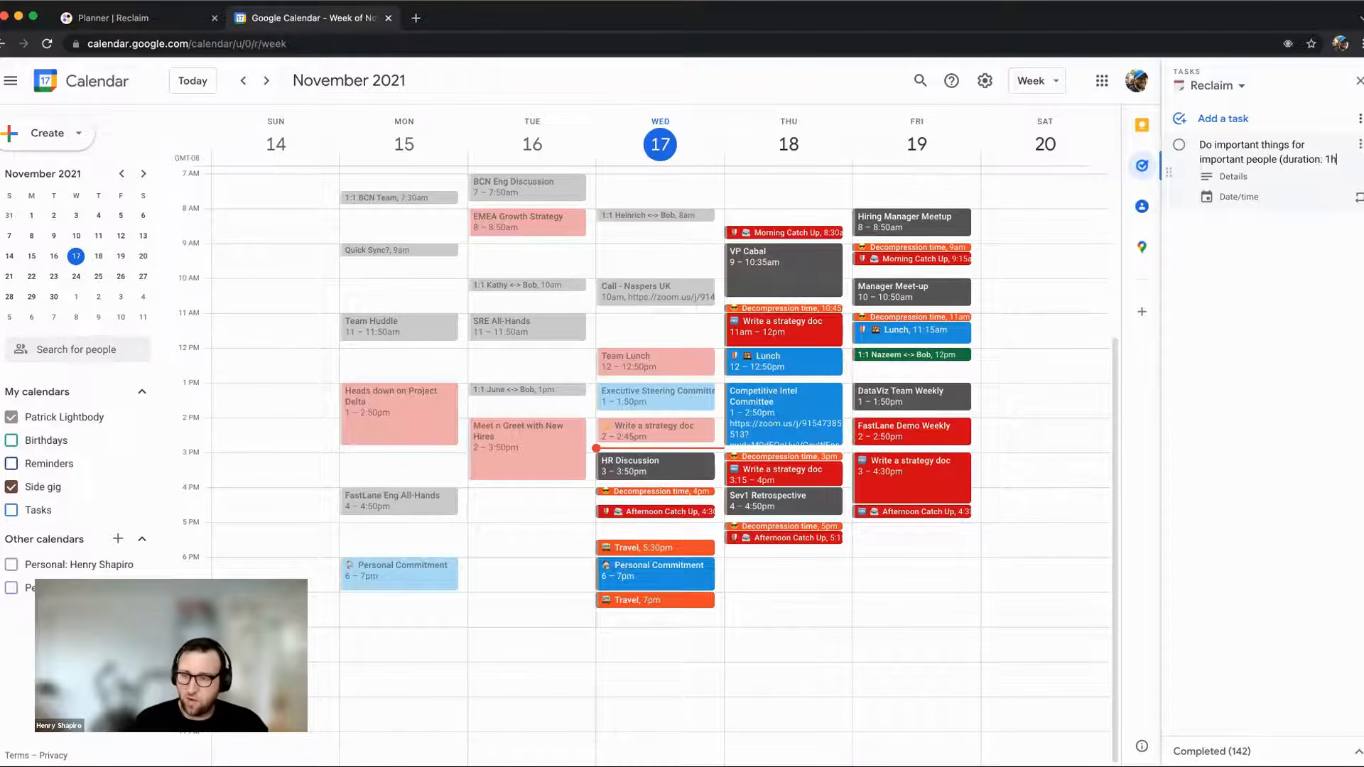
{"action": "type", "text": " due: next"}
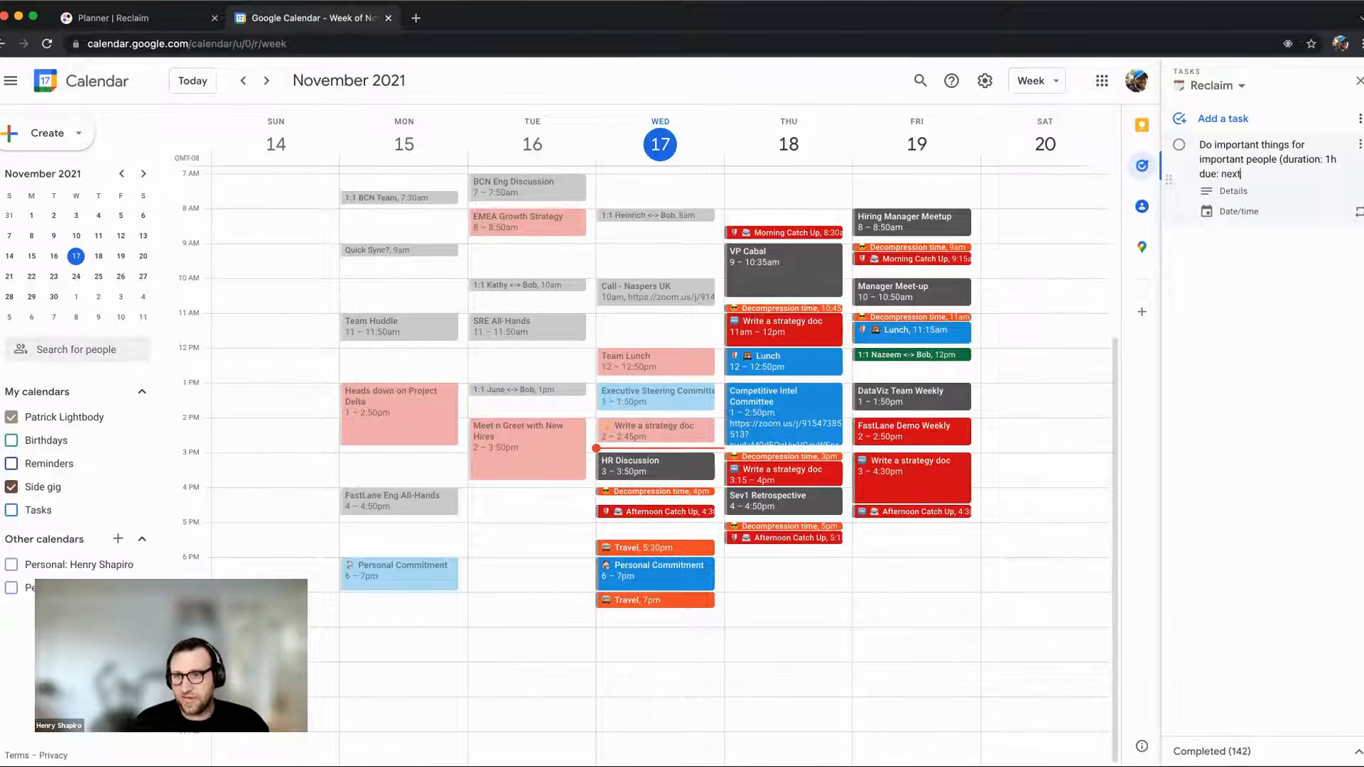
{"action": "type", "text": " friday type: work"}
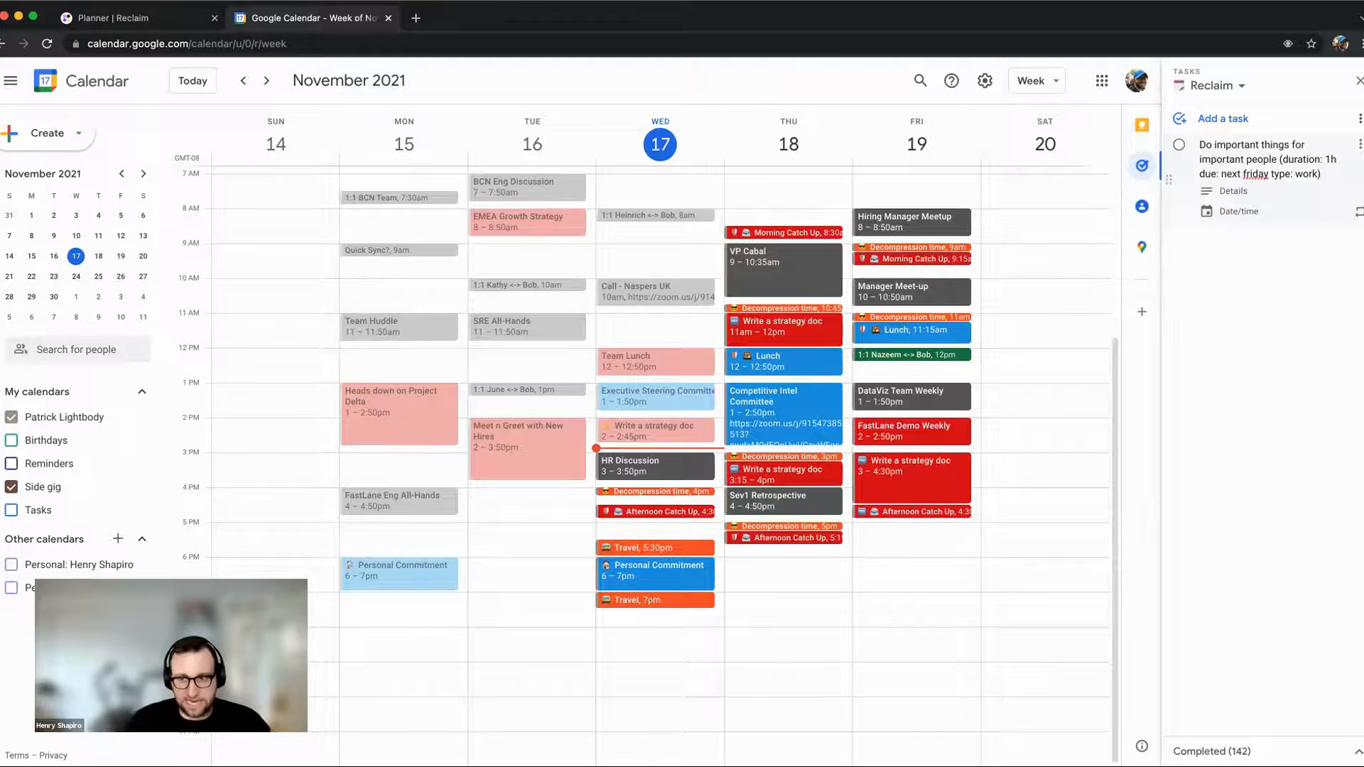
{"action": "left_click", "coordinate": [1217, 281]}
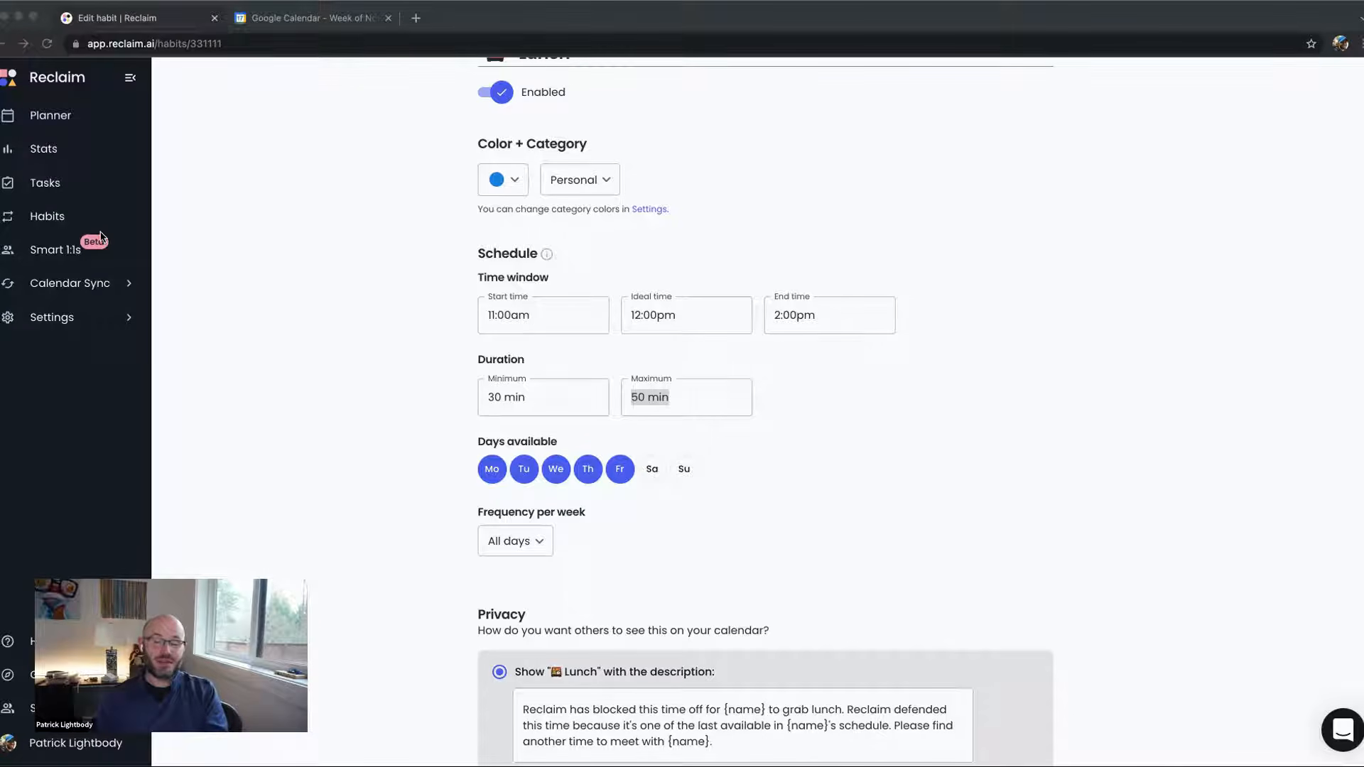
Open the Gmail inbox at gmail.com in a new browser tab.
{"action": "left_click", "coordinate": [413, 18]}
{"action": "left_click", "coordinate": [415, 18]}
{"action": "type", "text": "gmail.com"}
{"action": "key", "text": "Return"}
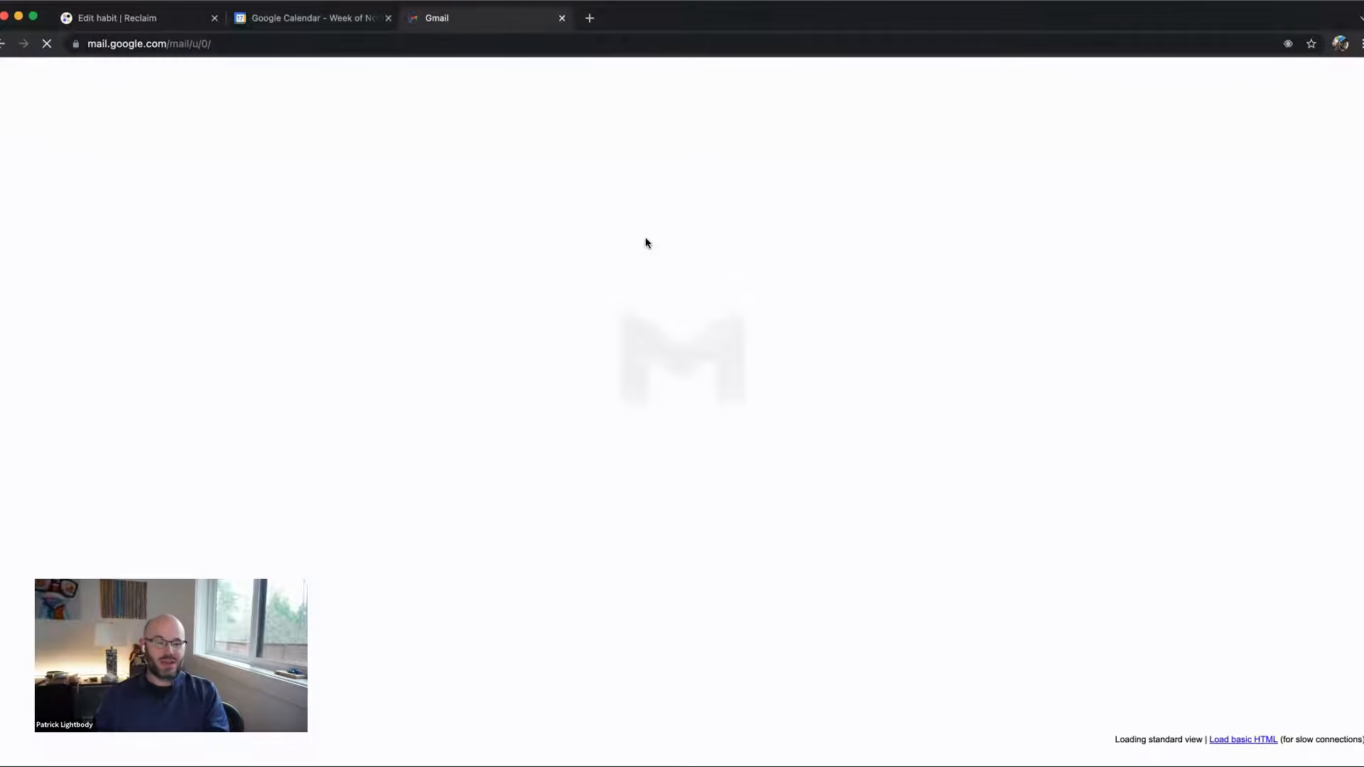
{"action": "left_click", "coordinate": [445, 396]}
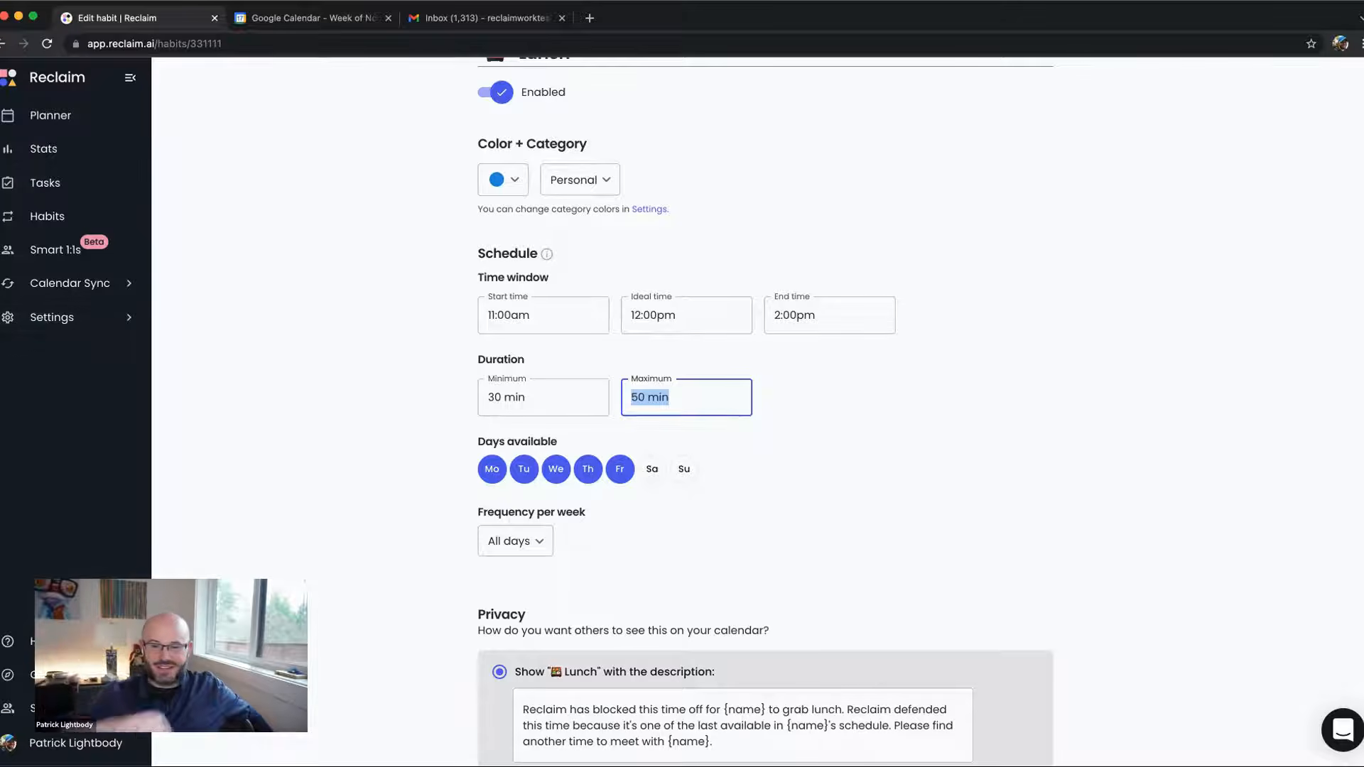
Switch back to Reclaim and examine the available integrations, including the Zoom integration's Slack status description.
{"action": "left_click", "coordinate": [162, 377]}
{"action": "left_click", "coordinate": [94, 326]}
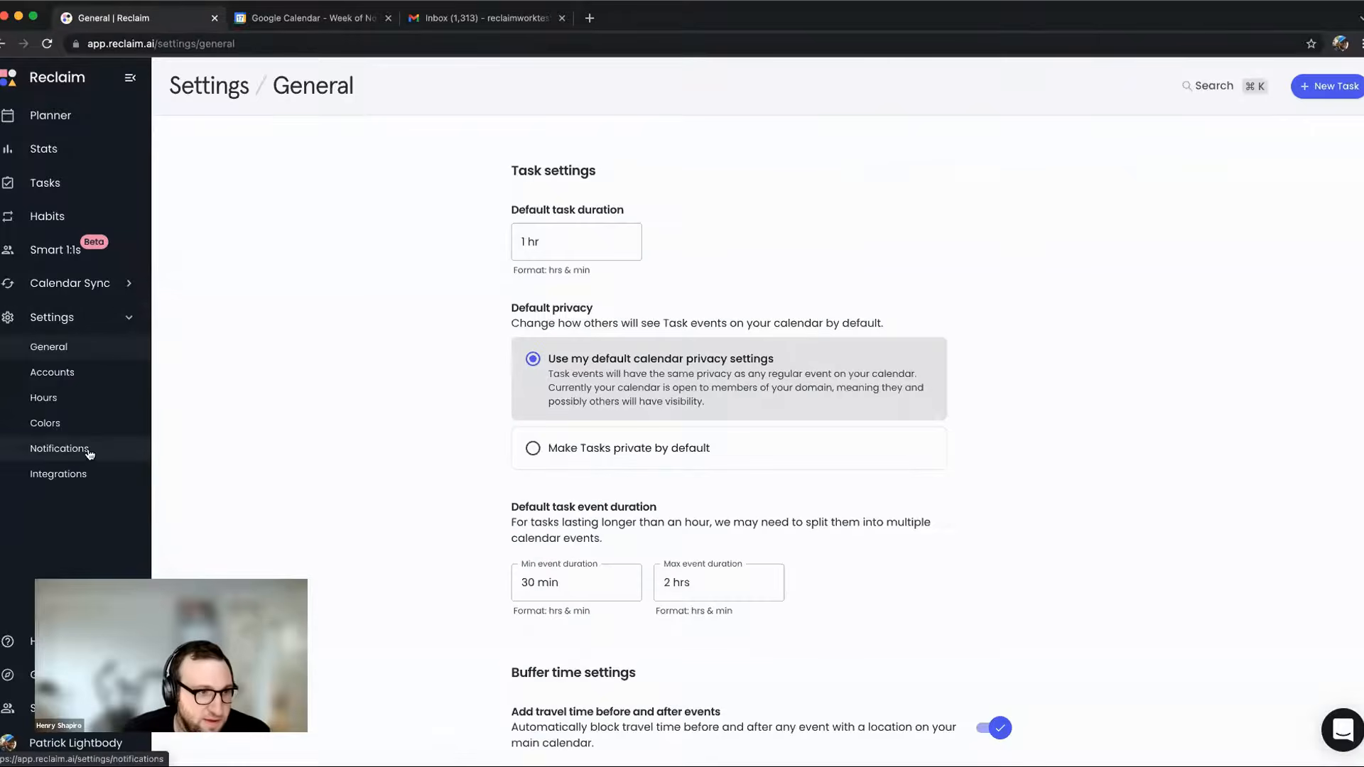
{"action": "left_click", "coordinate": [82, 474]}
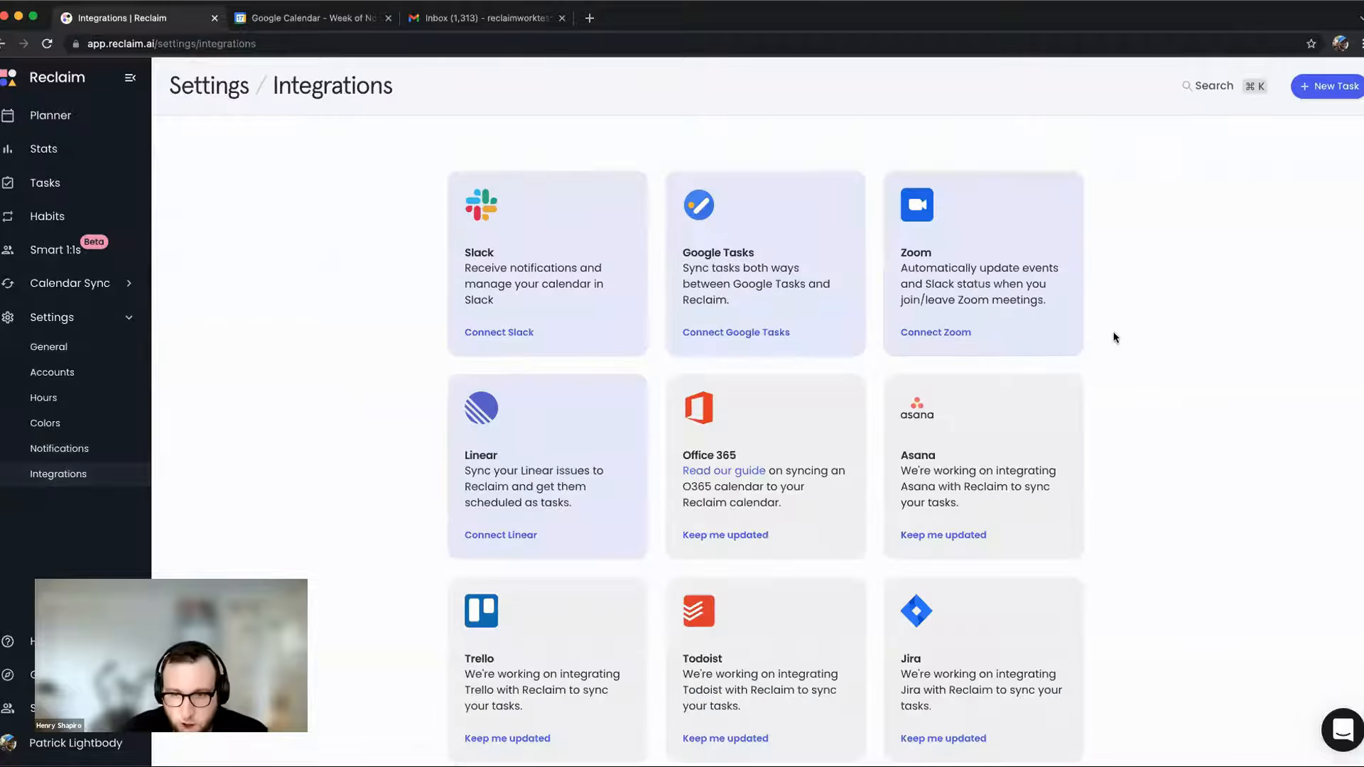
{"action": "scroll", "coordinate": [1115, 334], "scroll_direction": "down", "scroll_amount": 2}
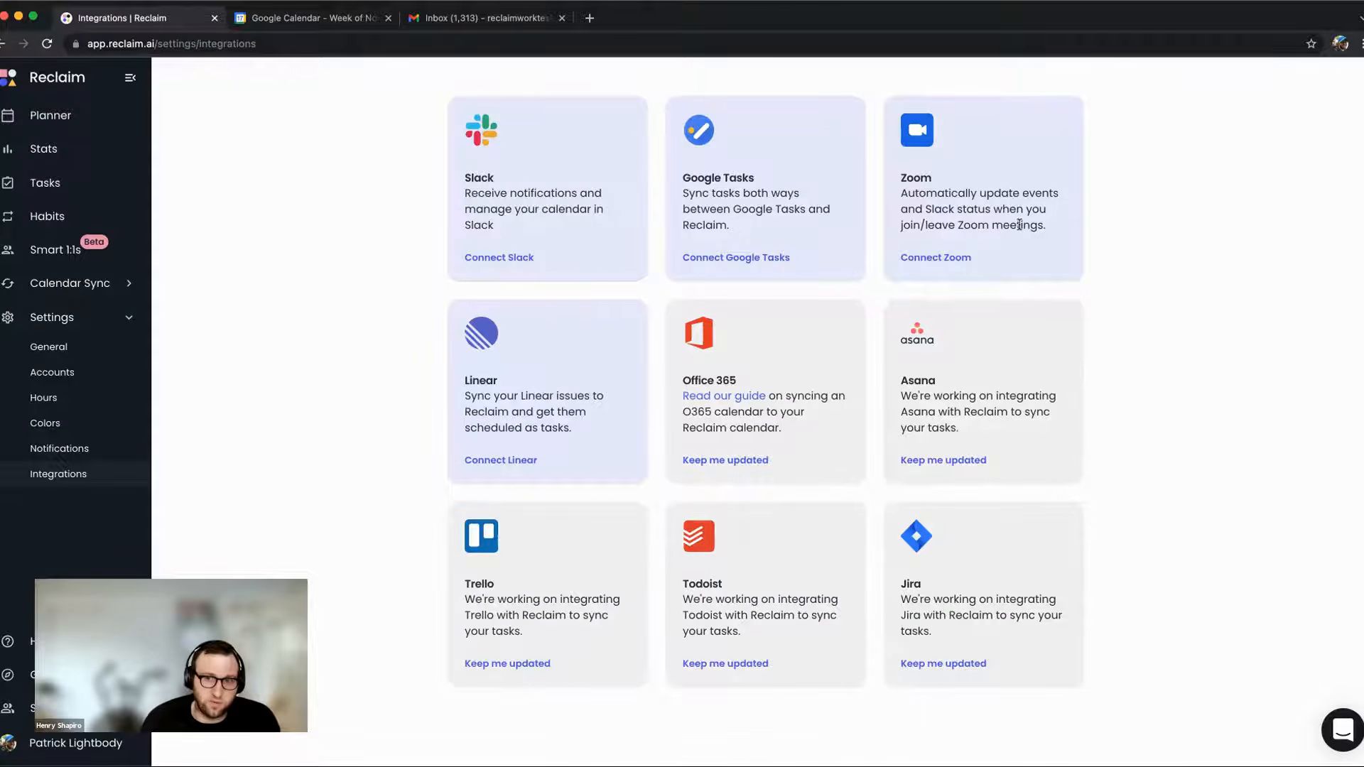
{"action": "left_click_drag", "start_coordinate": [903, 208], "coordinate": [1058, 229]}
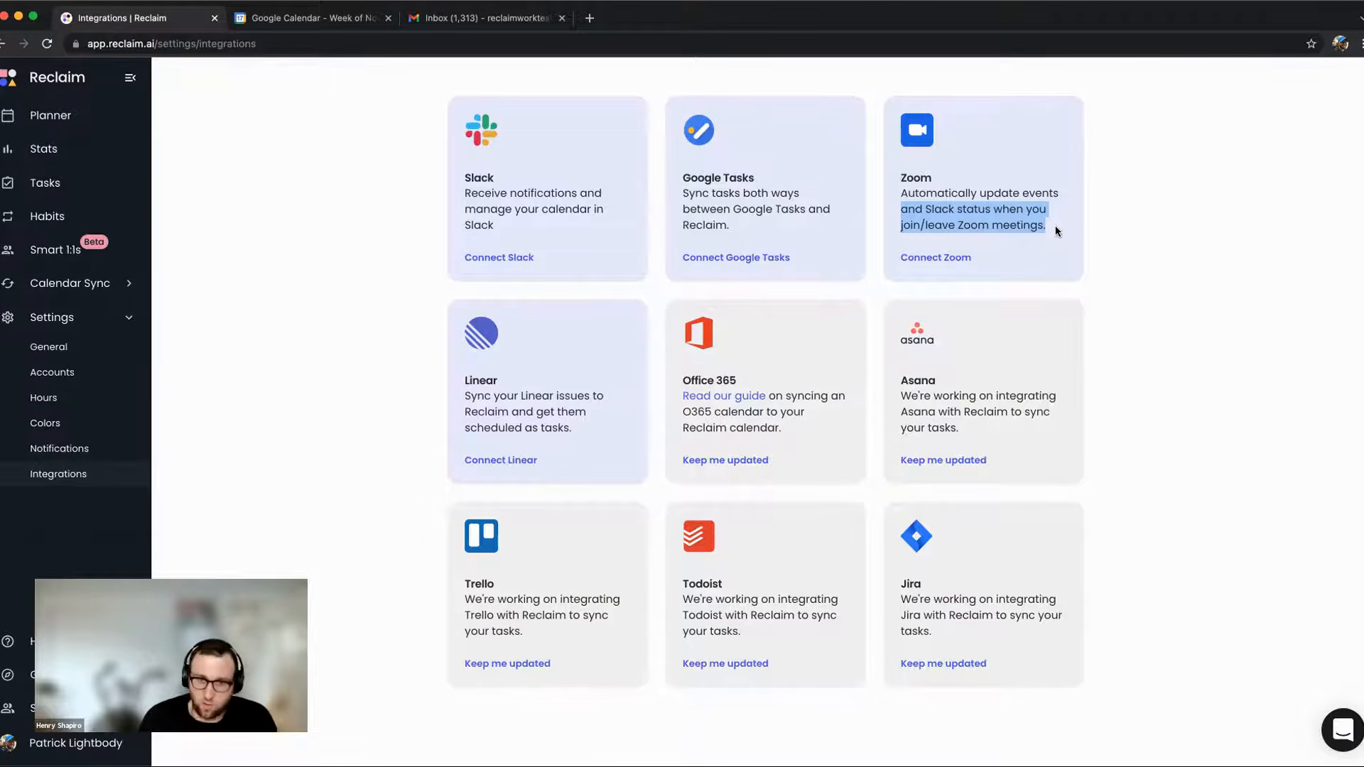
{"action": "left_click", "coordinate": [1177, 416]}
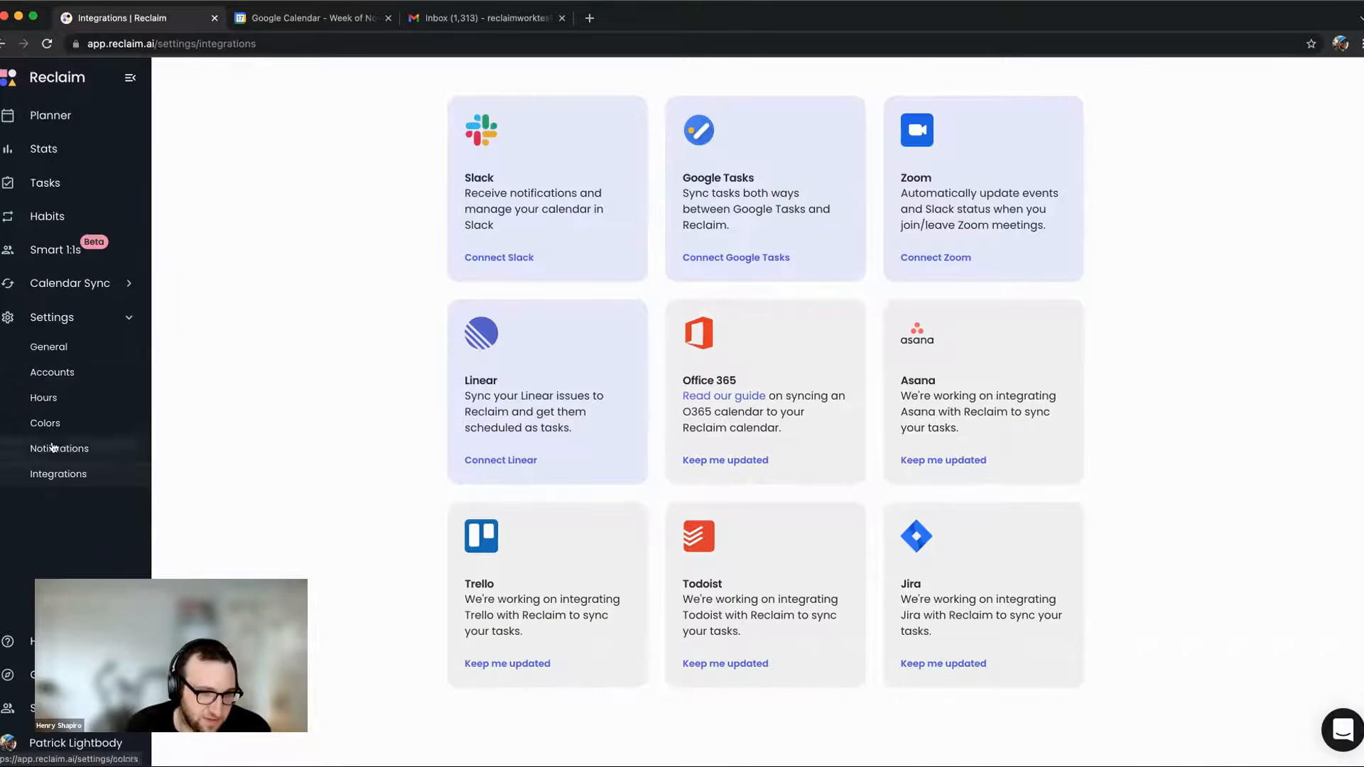
Examine the category color settings, including the color choices for Personal events.
{"action": "left_click", "coordinate": [107, 430]}
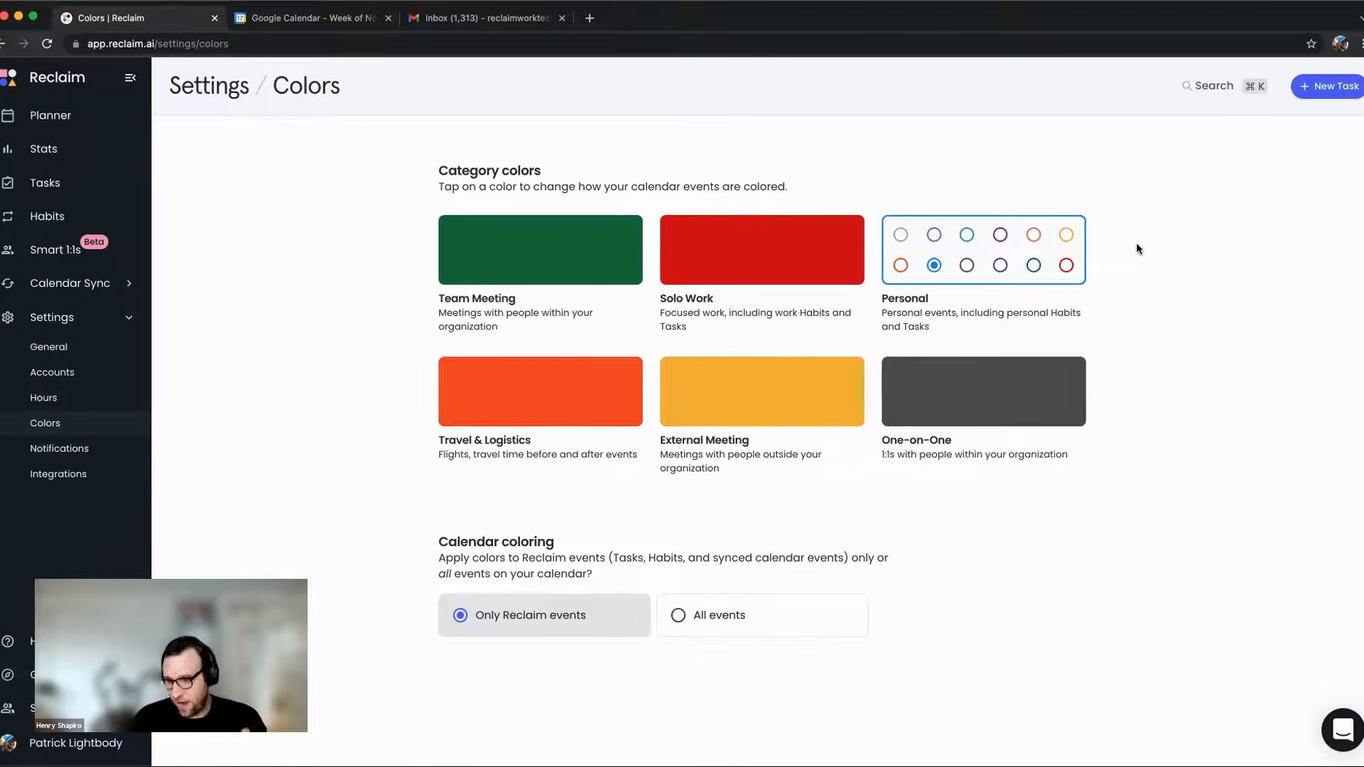
{"action": "left_click", "coordinate": [817, 181]}
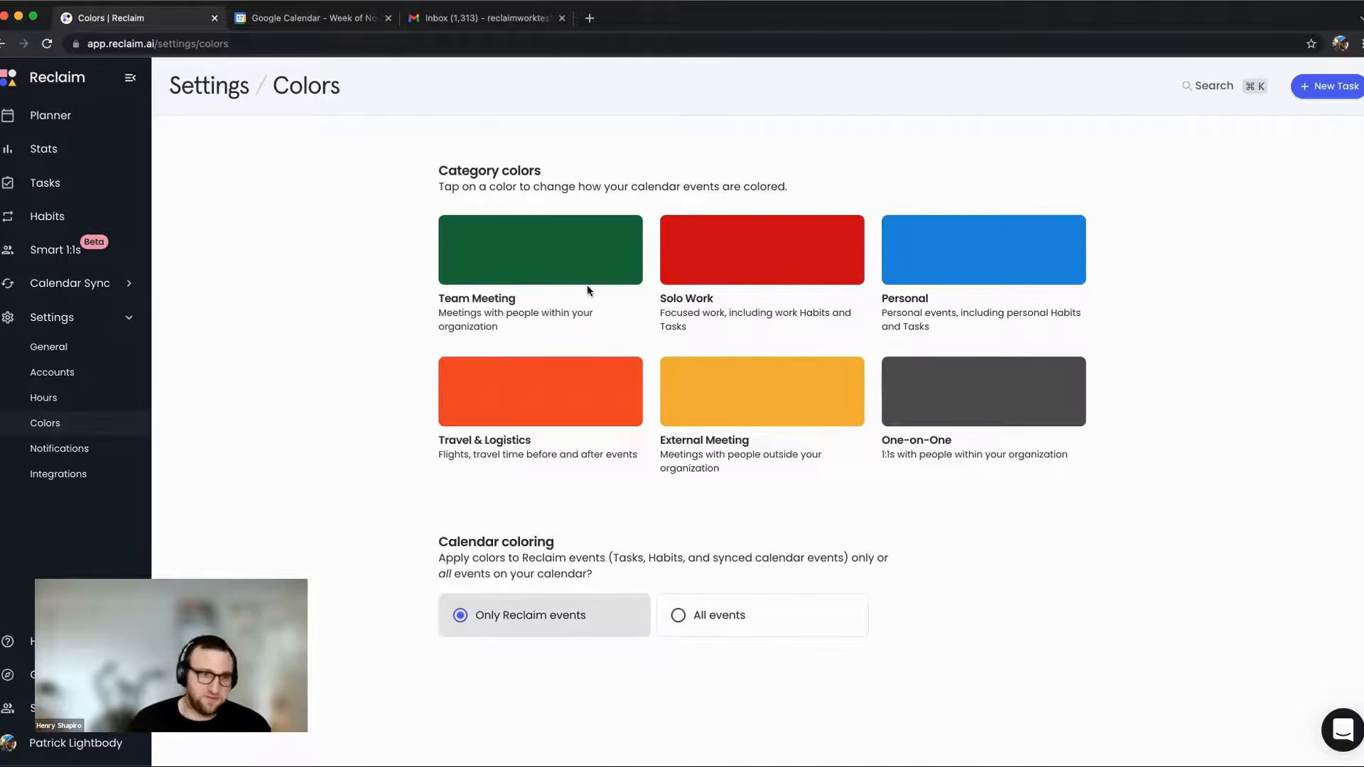
Examine the working hours and the general settings for travel time, decompression time and their privacy.
{"action": "left_click", "coordinate": [51, 400]}
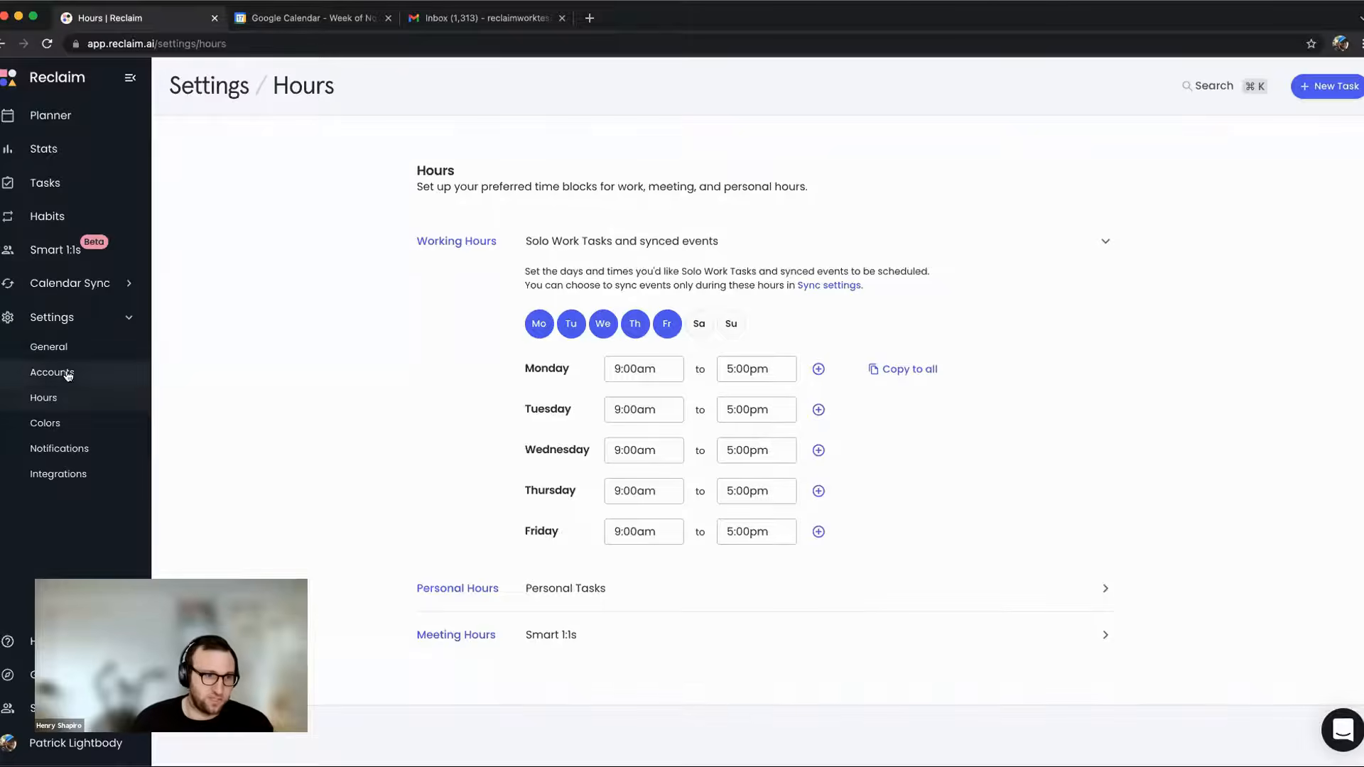
{"action": "left_click", "coordinate": [102, 348]}
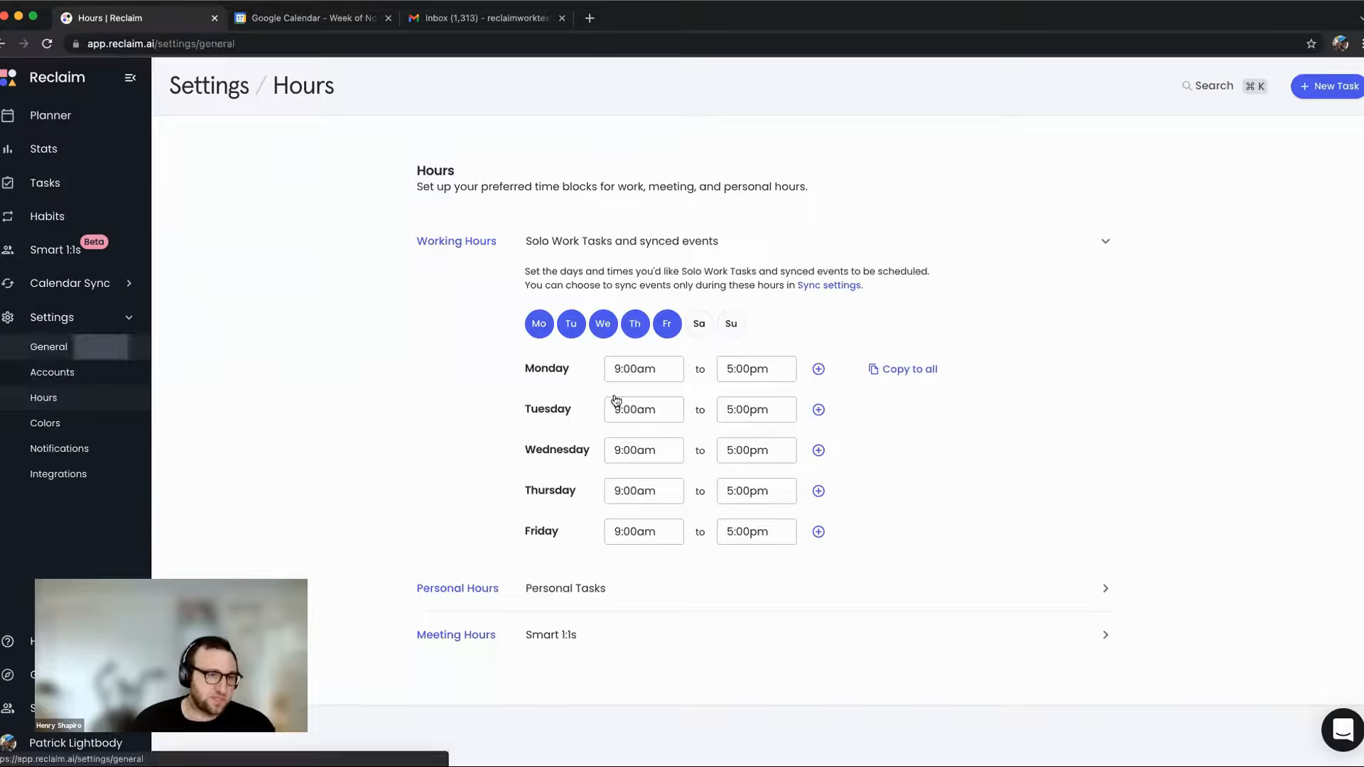
{"action": "scroll", "coordinate": [639, 405], "scroll_direction": "down", "scroll_amount": 4}
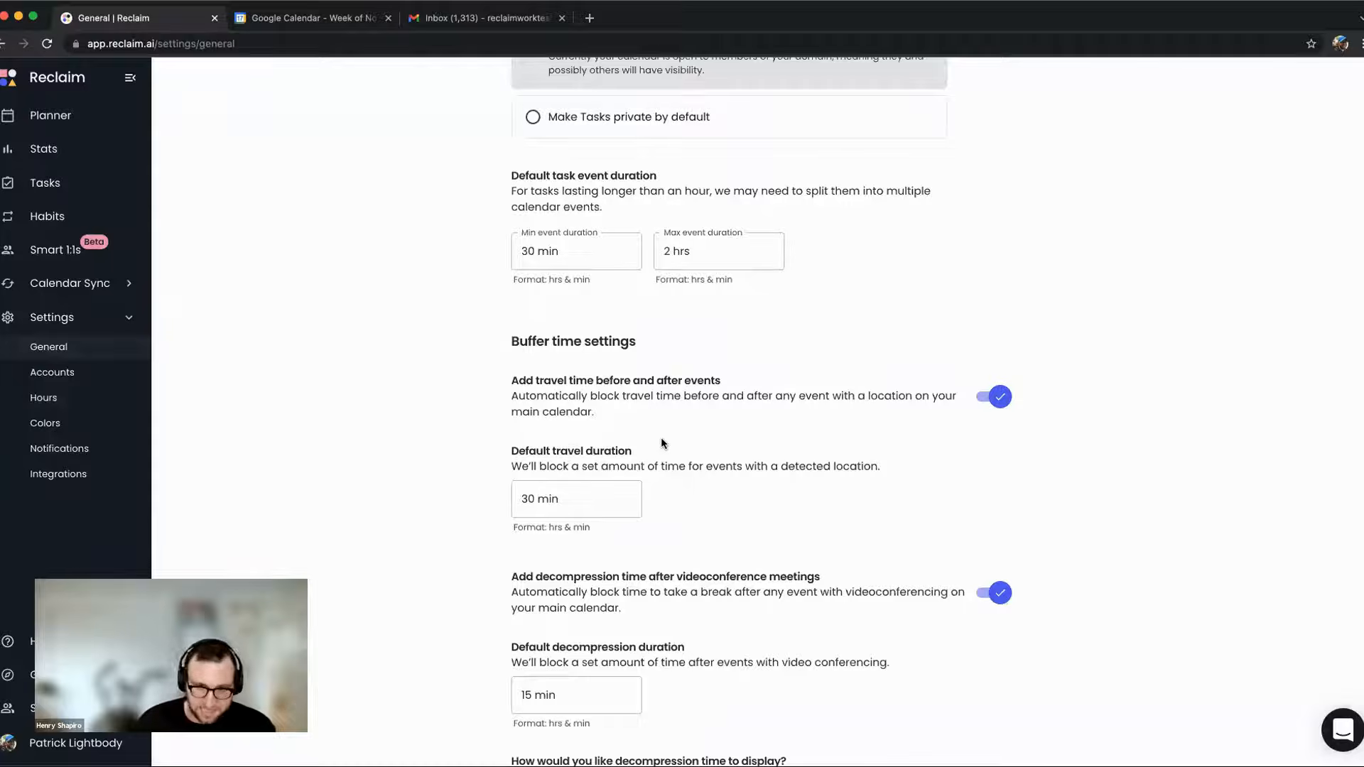
{"action": "left_click", "coordinate": [554, 494]}
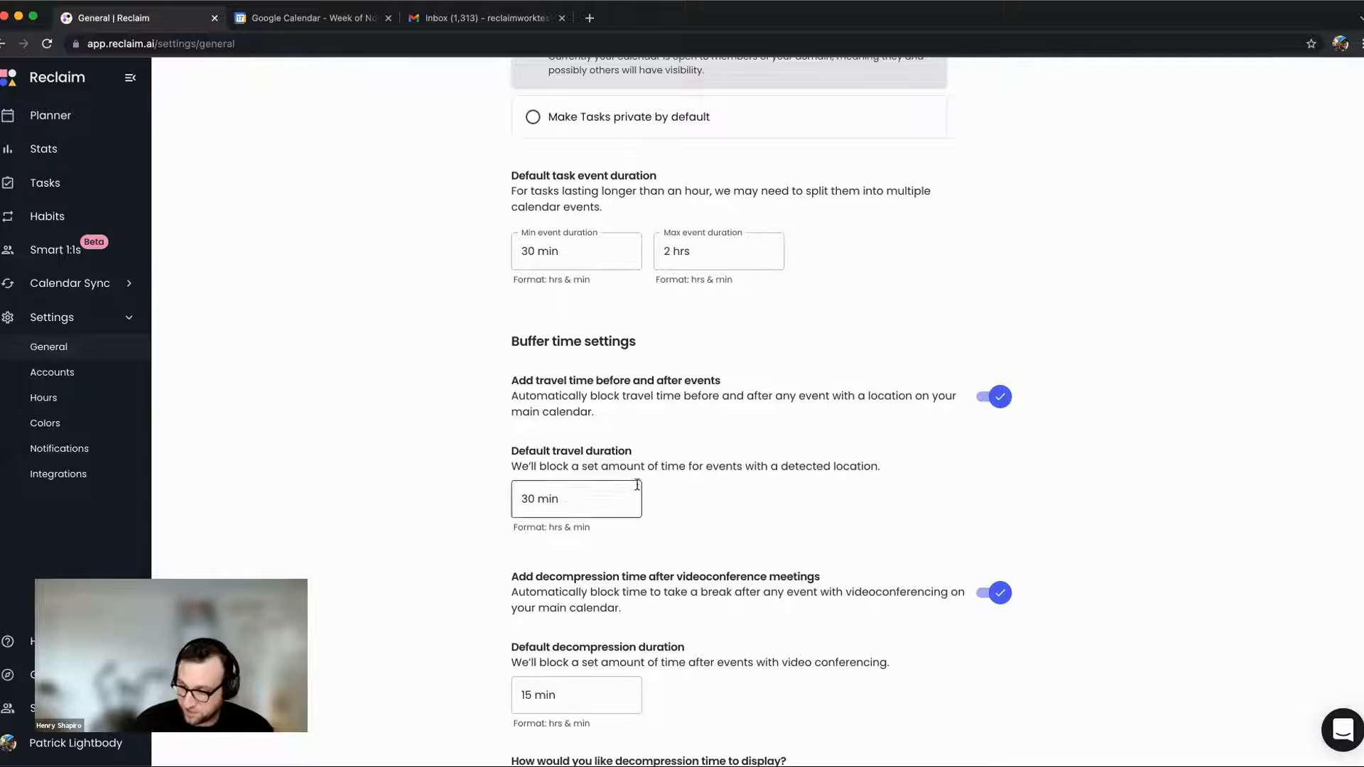
{"action": "scroll", "coordinate": [836, 444], "scroll_direction": "down", "scroll_amount": 5}
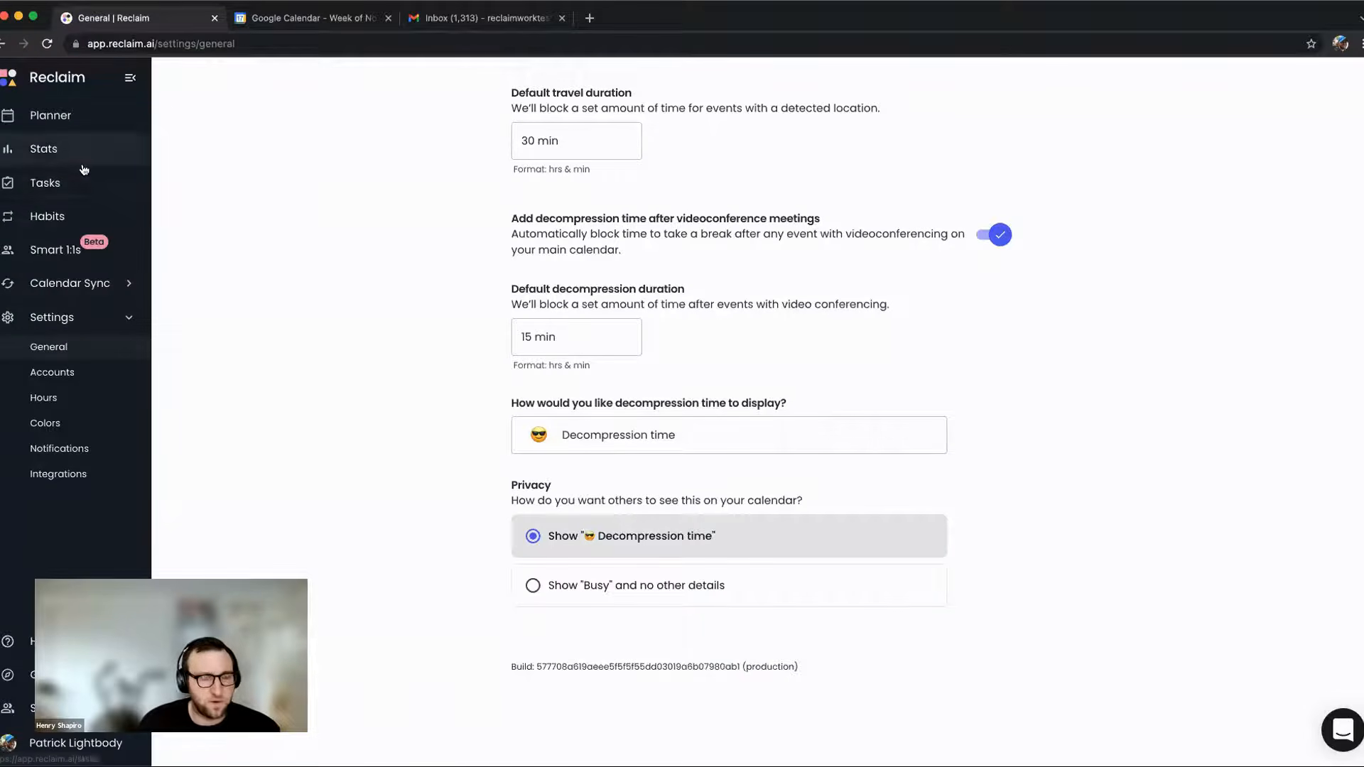
View the existing 1:1s detected on the calendar that can be converted to Smart 1:1s.
{"action": "left_click", "coordinate": [58, 260]}
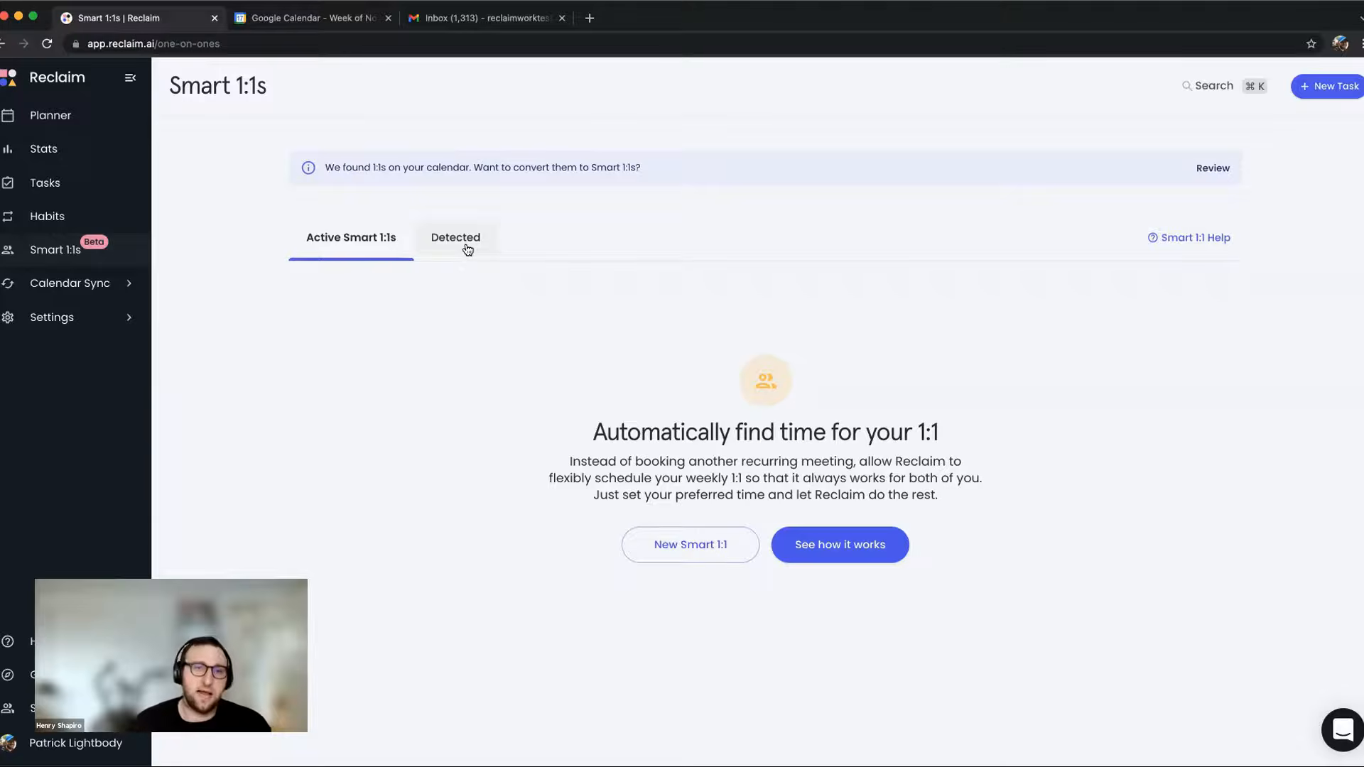
{"action": "left_click", "coordinate": [466, 243]}
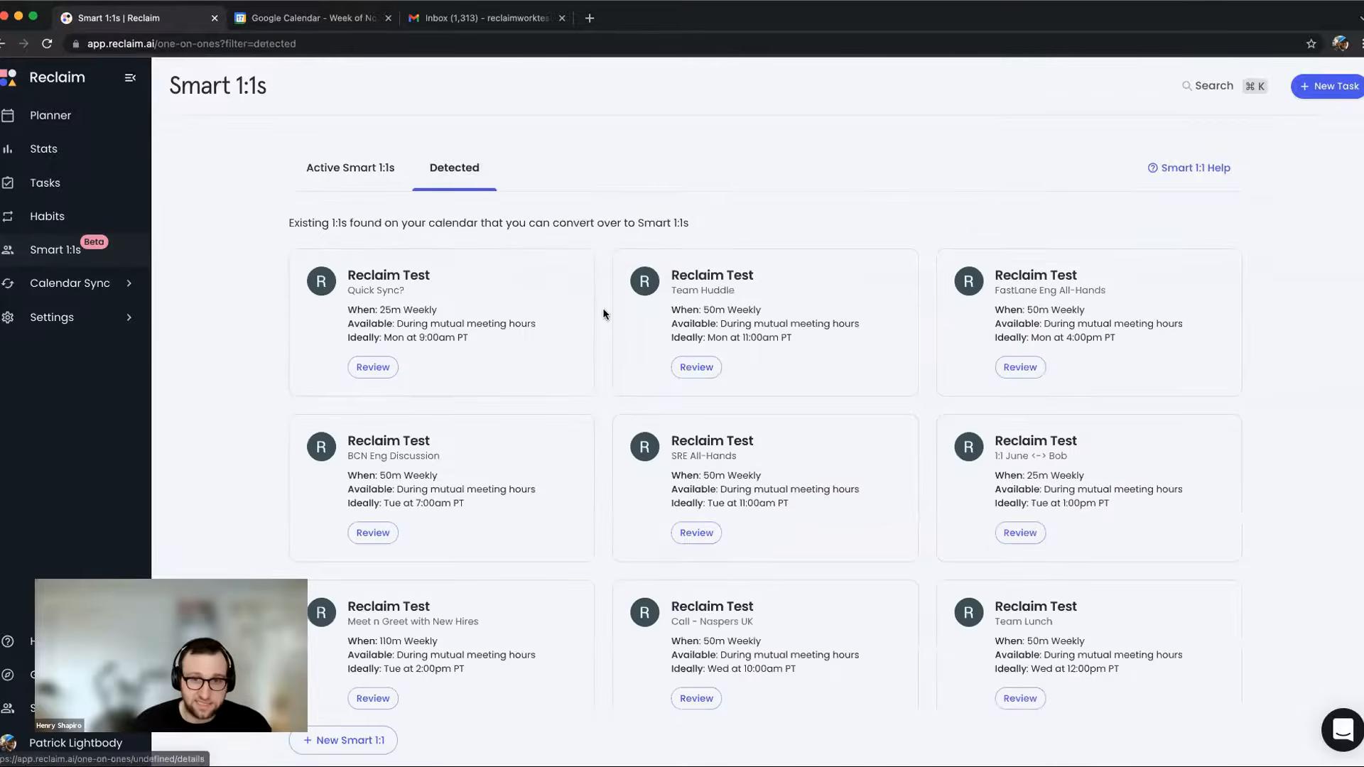
Look through the full list of detected weekly meetings offered for conversion to Smart 1:1s.
{"action": "scroll", "coordinate": [602, 308], "scroll_direction": "down", "scroll_amount": 3}
{"action": "scroll", "coordinate": [603, 309], "scroll_direction": "down", "scroll_amount": 8}
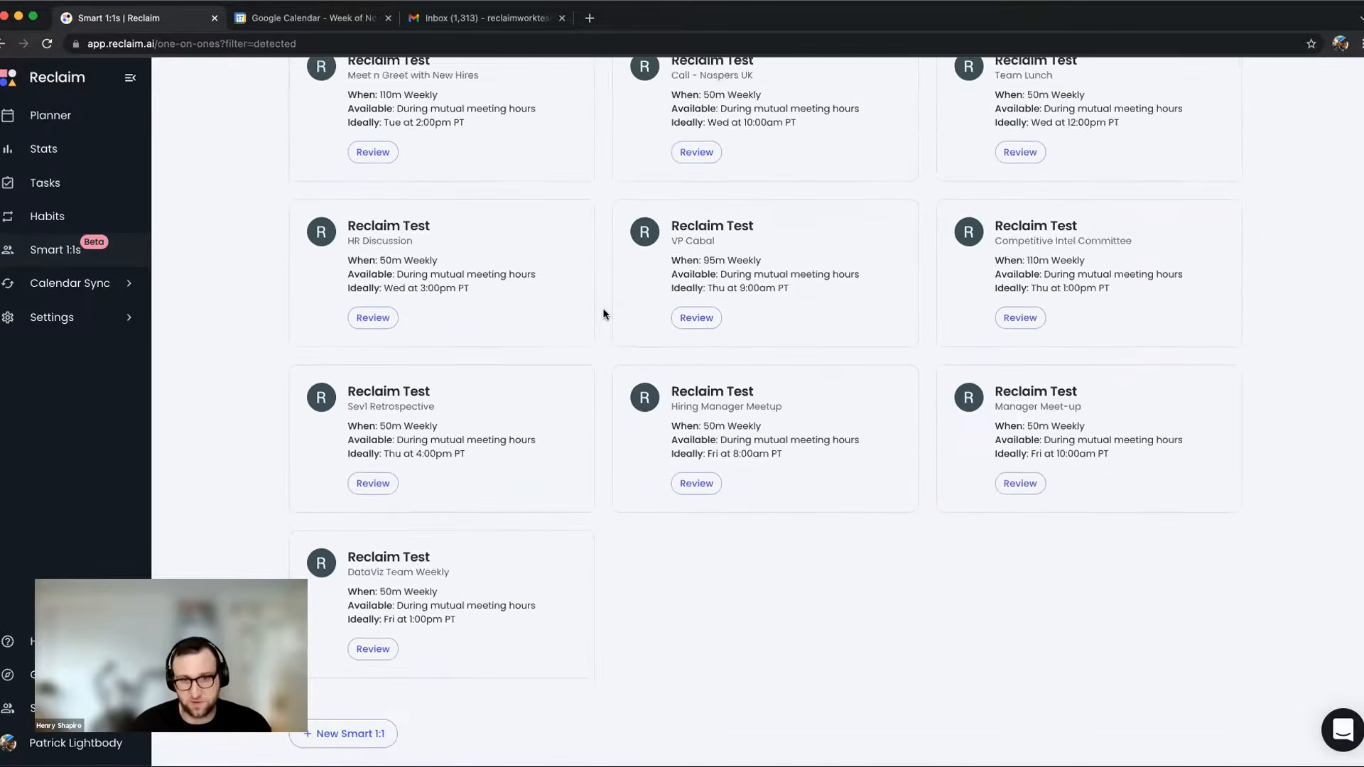
{"action": "scroll", "coordinate": [601, 309], "scroll_direction": "up", "scroll_amount": 10}
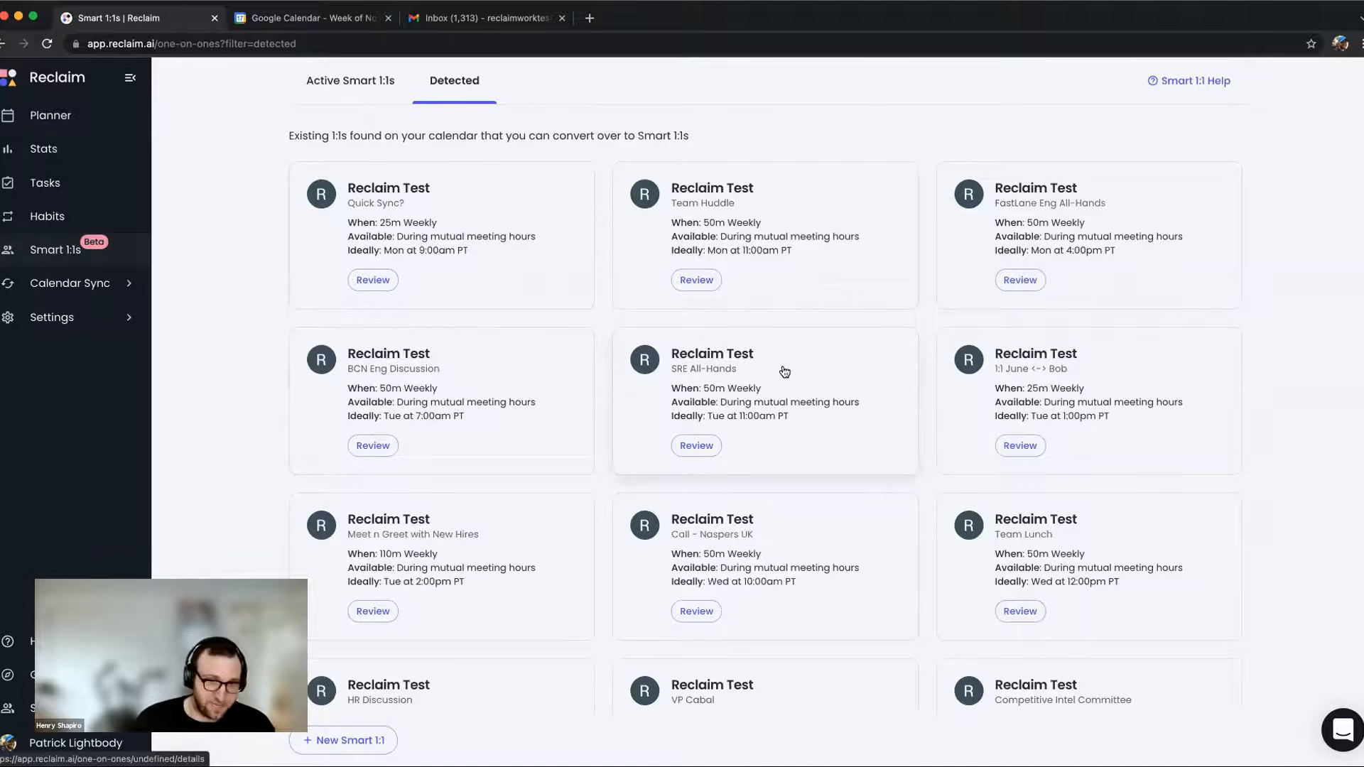
Start a new Smart 1:1 with the attendee's email address and check the format of its recommended title.
{"action": "left_click", "coordinate": [706, 223]}
{"action": "scroll", "coordinate": [677, 241], "scroll_direction": "down", "scroll_amount": 2}
{"action": "scroll", "coordinate": [677, 240], "scroll_direction": "up", "scroll_amount": 2}
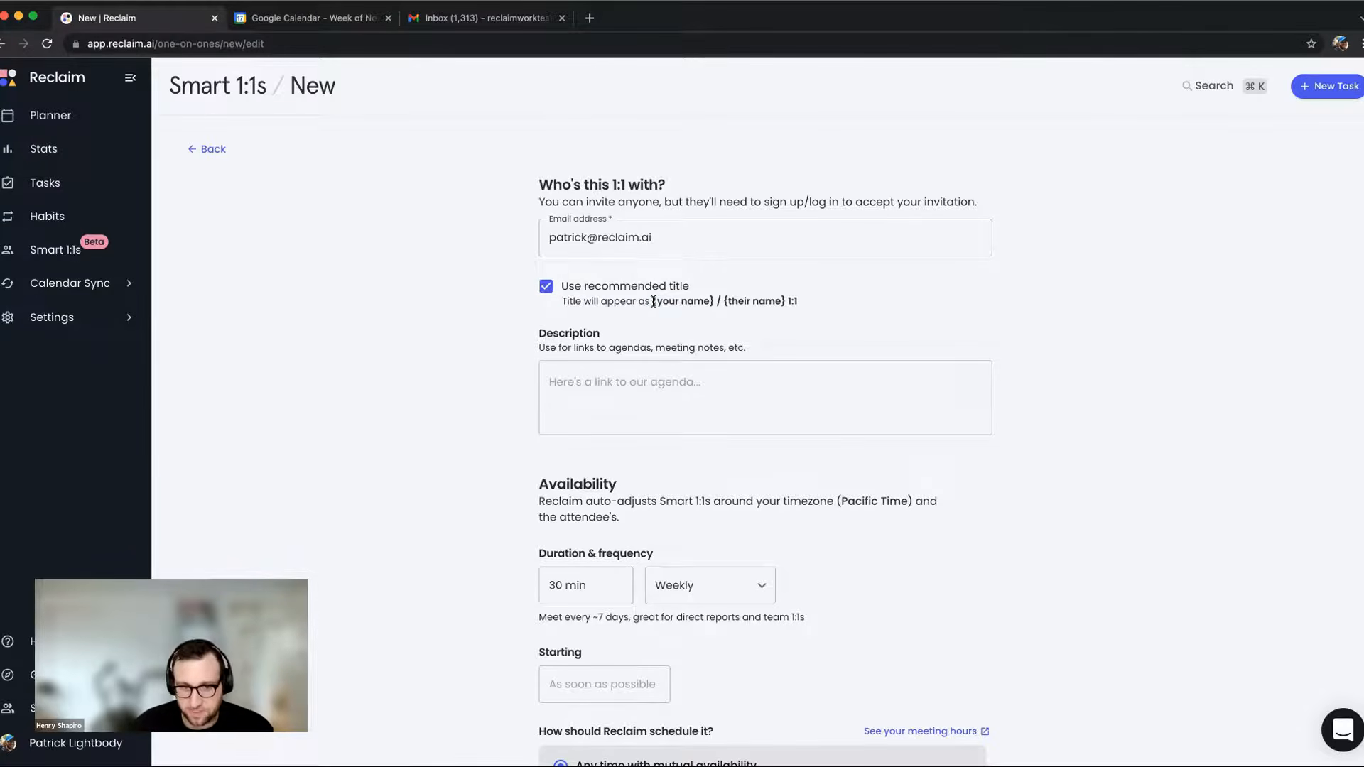
{"action": "left_click_drag", "start_coordinate": [652, 301], "coordinate": [880, 305]}
{"action": "left_click", "coordinate": [668, 273]}
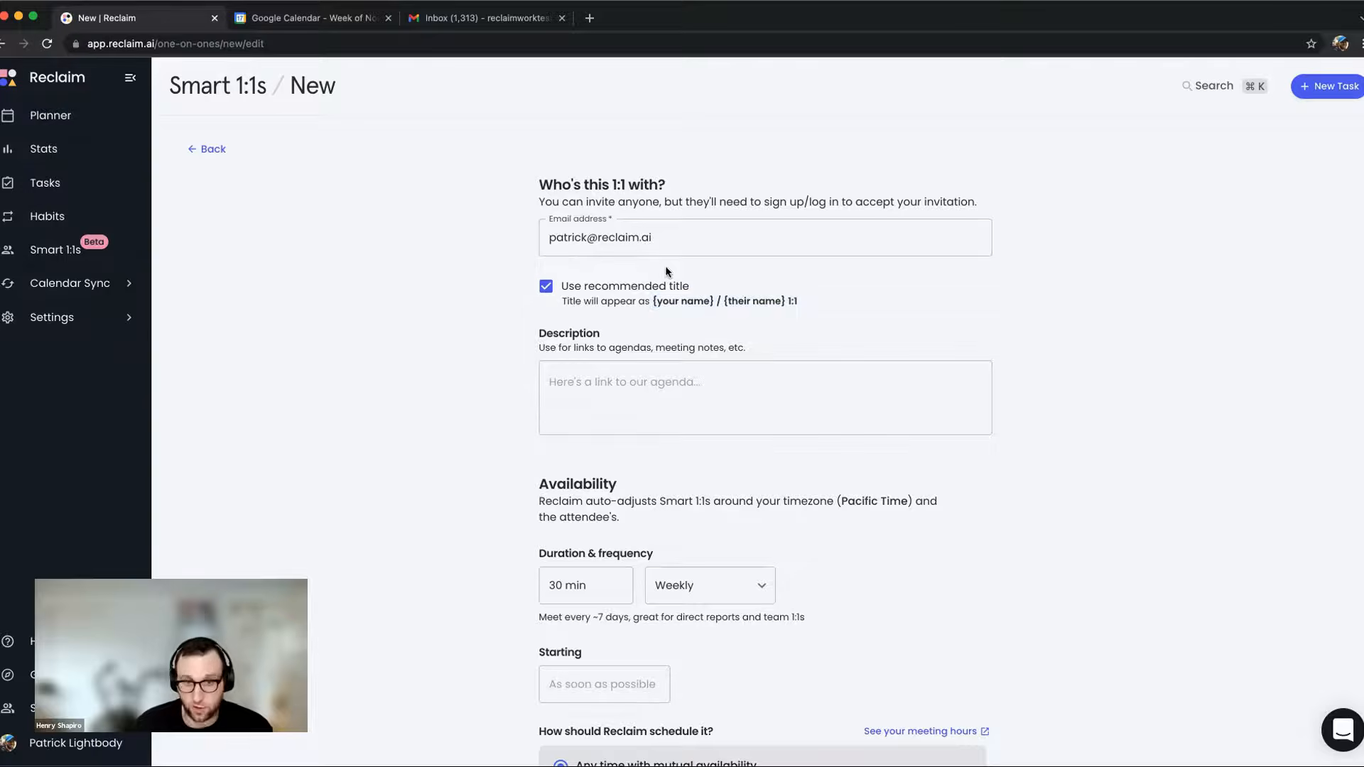
Turn off the recommended title and enter a custom "Hang out" title containing both participants' first names.
{"action": "left_click", "coordinate": [546, 285]}
{"action": "left_click", "coordinate": [621, 309]}
{"action": "type", "text": "Patr"}
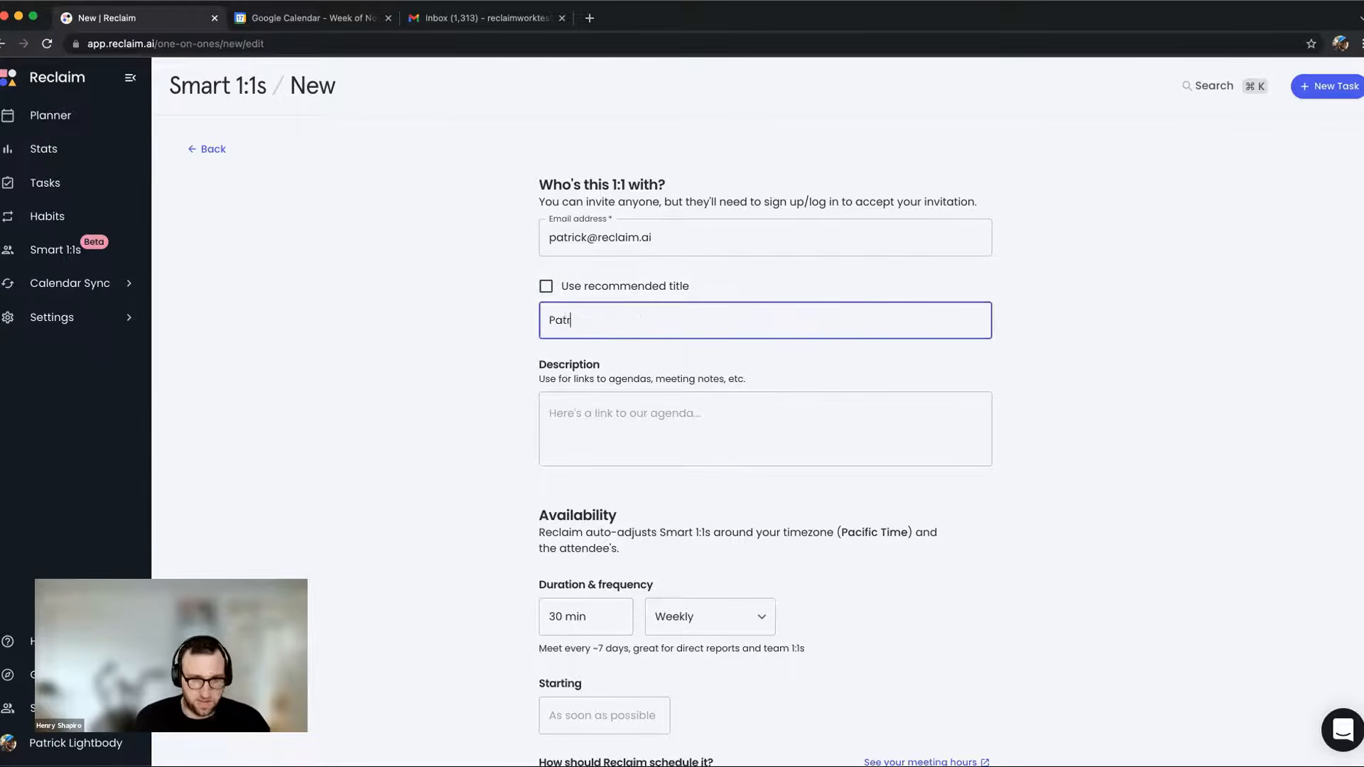
{"action": "type", "text": "ick Henry Hang out"}
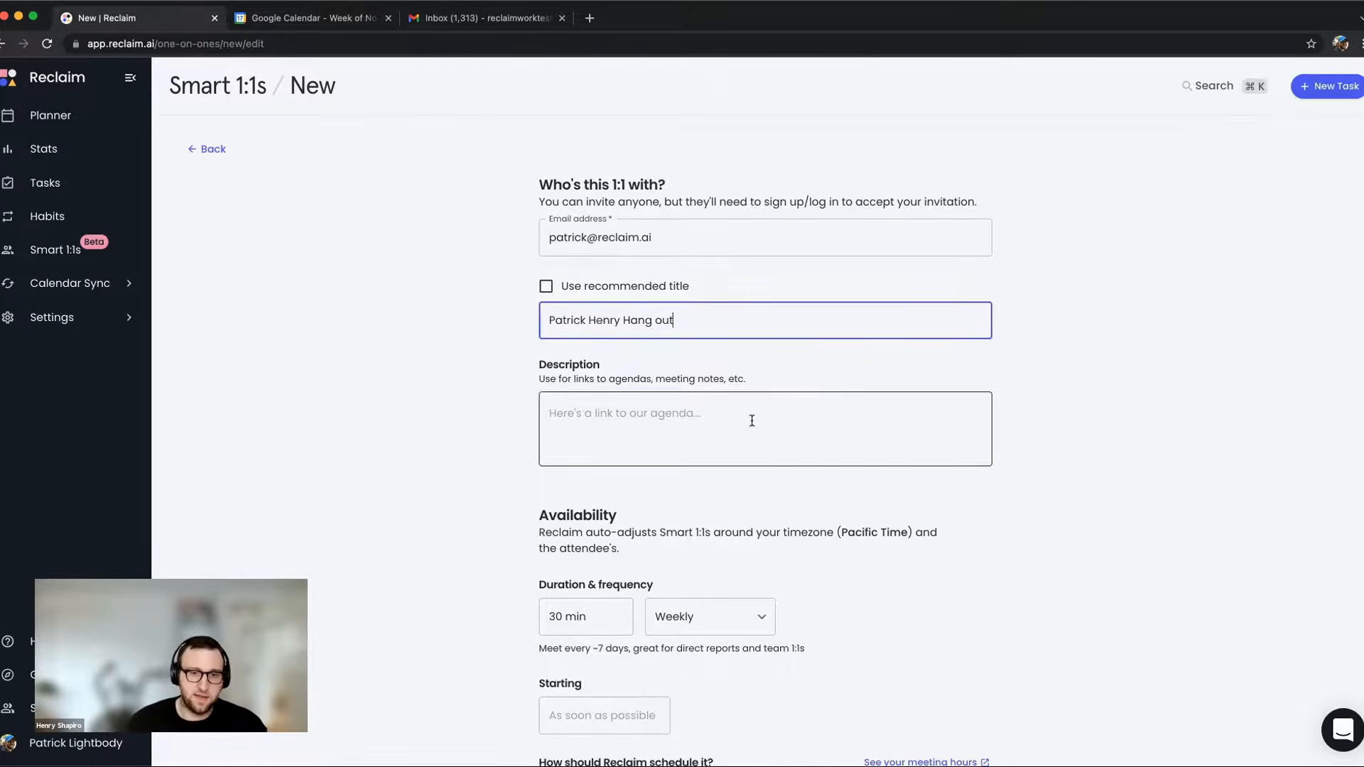
Check the duration and available frequency options for the Smart 1:1, keeping it weekly.
{"action": "scroll", "coordinate": [751, 421], "scroll_direction": "down", "scroll_amount": 3}
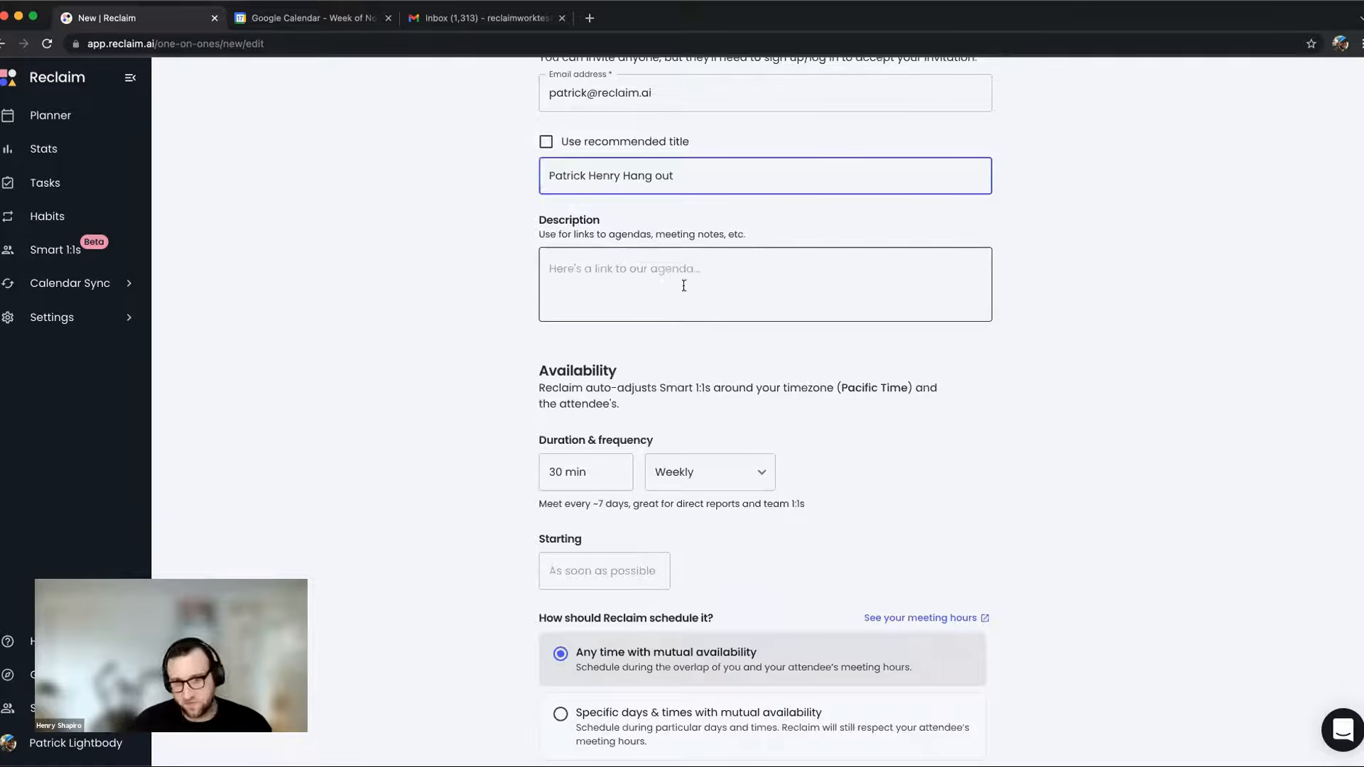
{"action": "scroll", "coordinate": [800, 452], "scroll_direction": "down", "scroll_amount": 5}
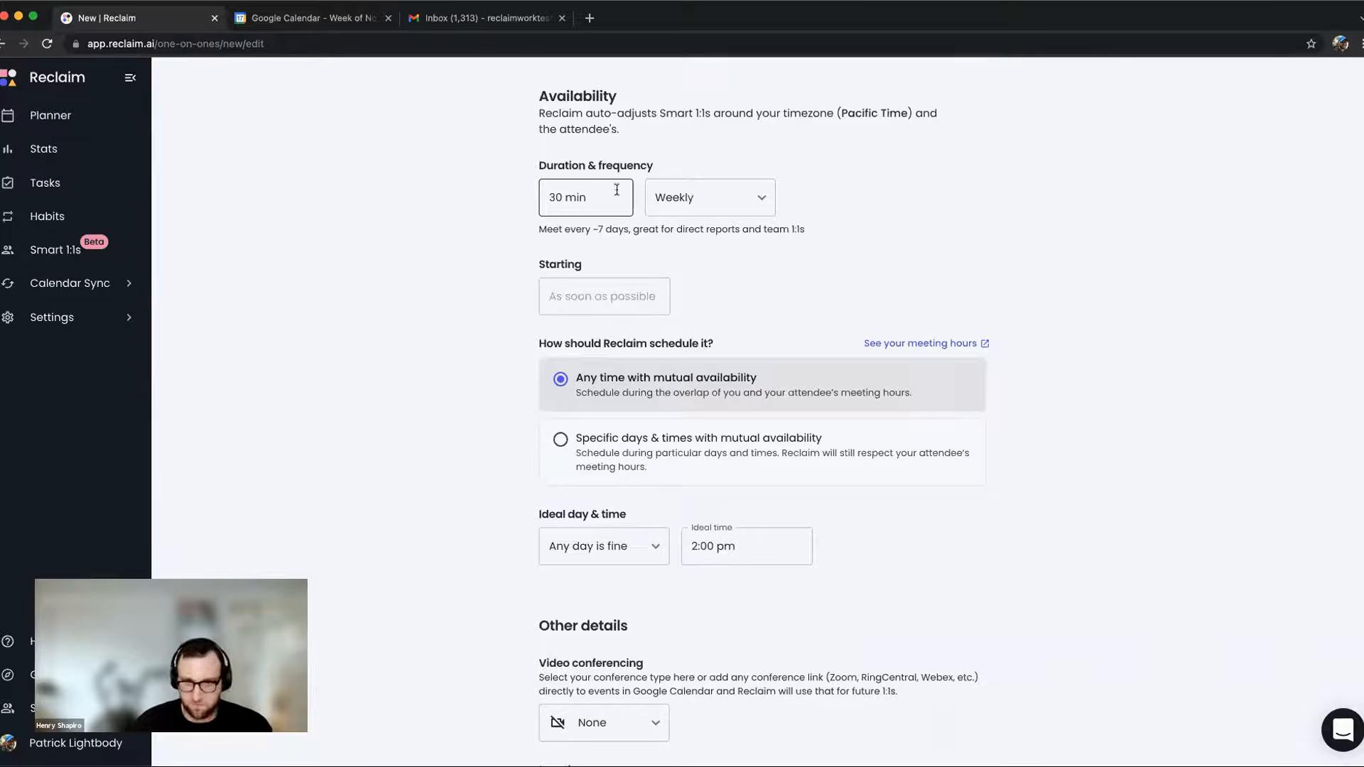
{"action": "left_click", "coordinate": [745, 198]}
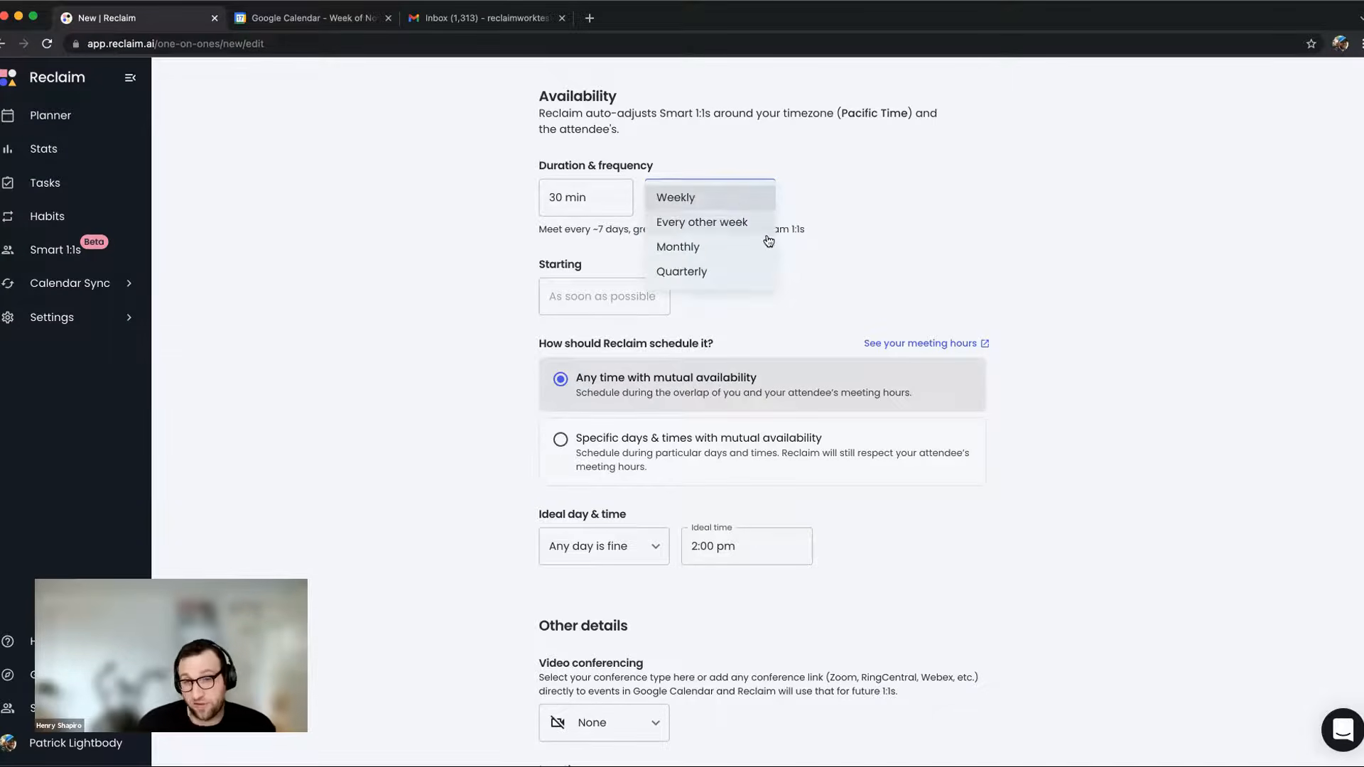
{"action": "left_click", "coordinate": [835, 201]}
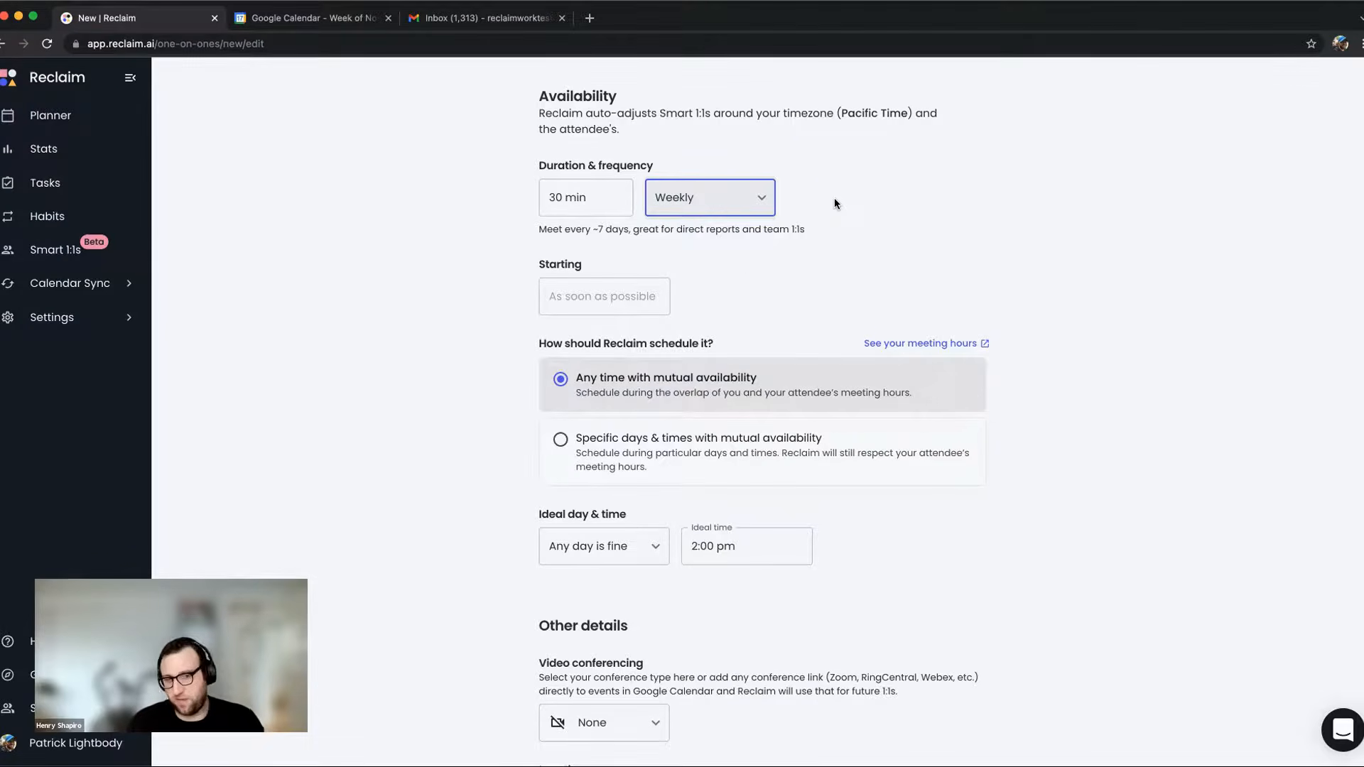
Schedule the 1:1 on specific days & times, with only Tuesday and Thursday available and Tuesday as the ideal day.
{"action": "scroll", "coordinate": [739, 259], "scroll_direction": "down", "scroll_amount": 3}
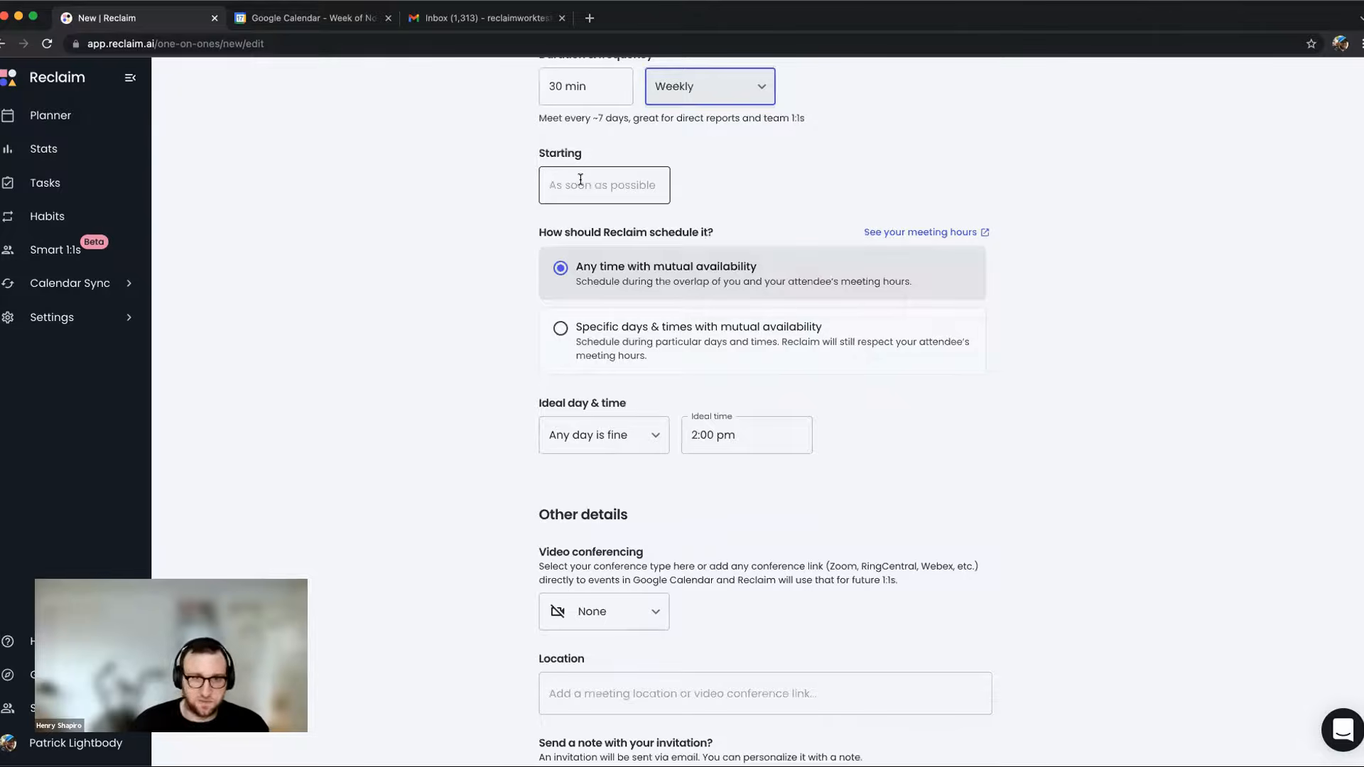
{"action": "scroll", "coordinate": [670, 222], "scroll_direction": "down", "scroll_amount": 3}
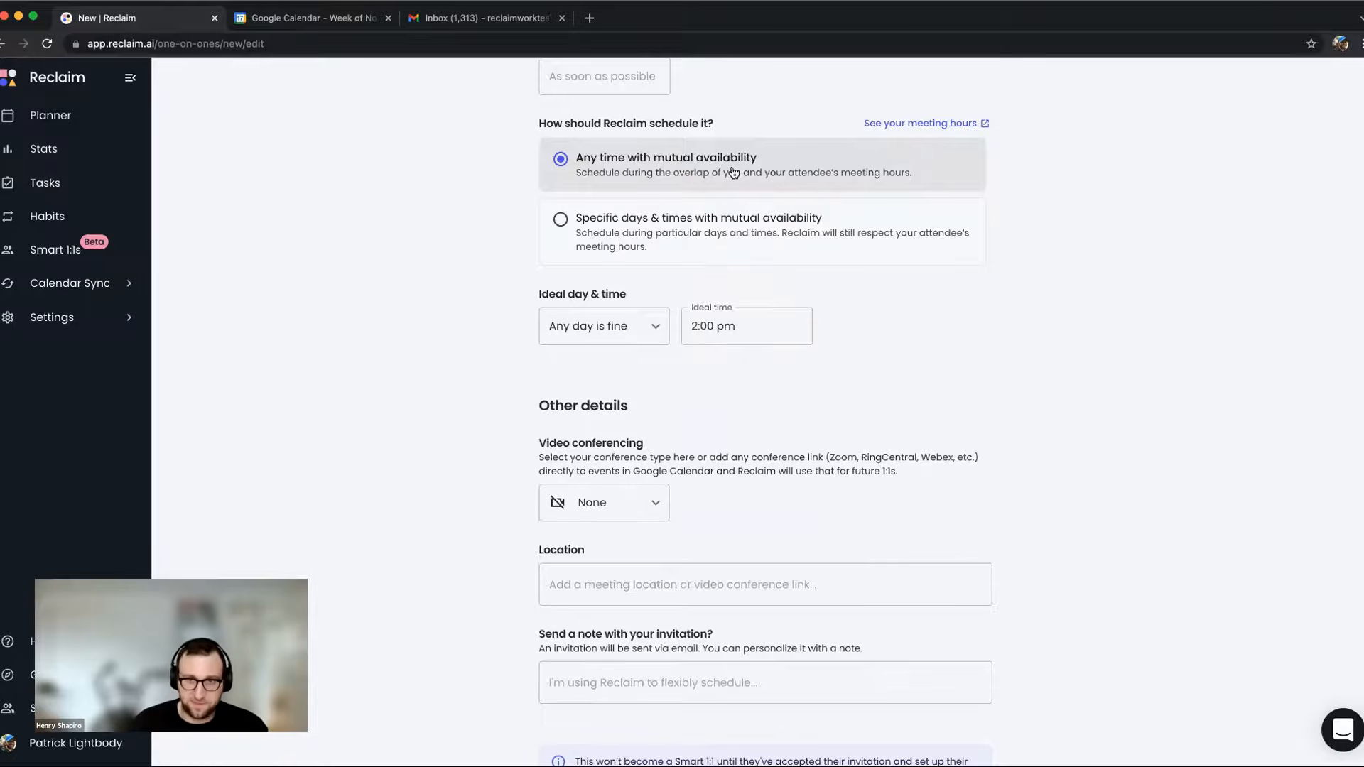
{"action": "left_click", "coordinate": [774, 254]}
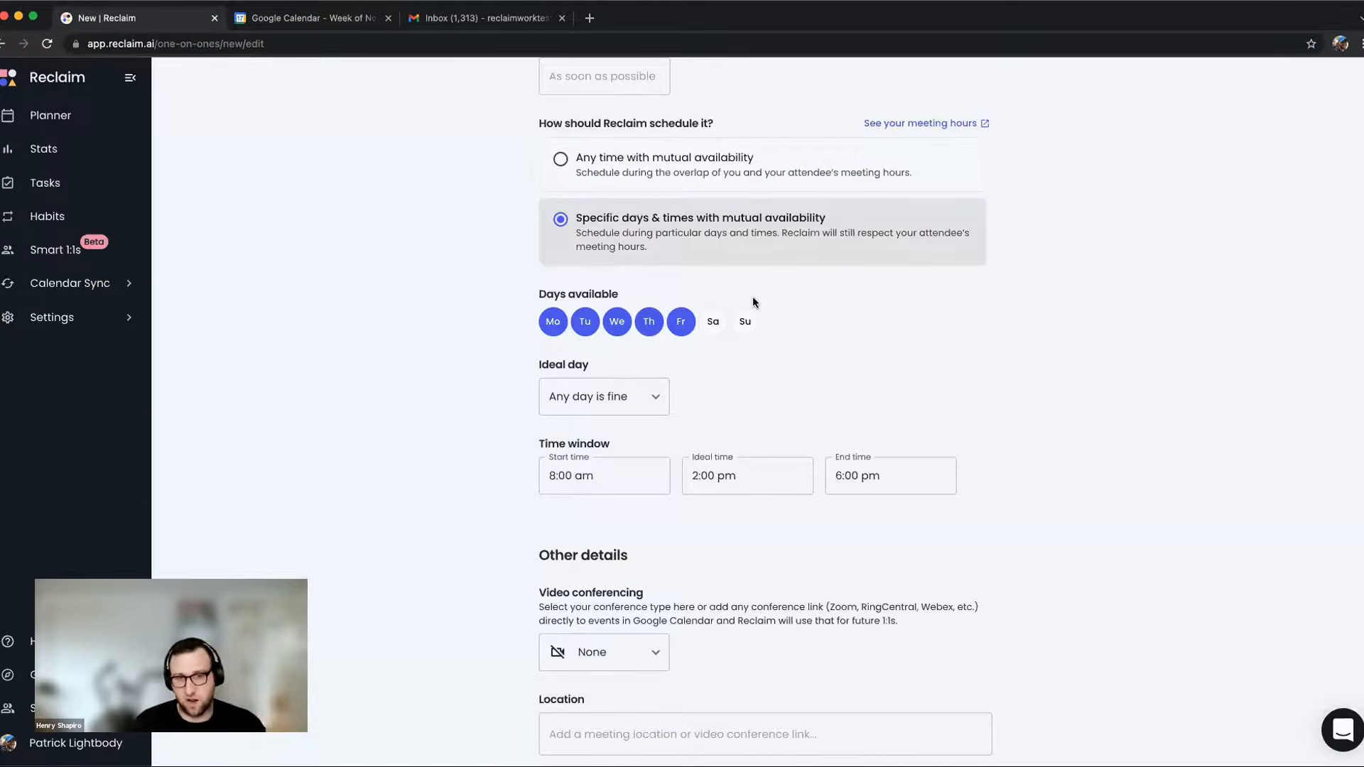
{"action": "left_click", "coordinate": [553, 321]}
{"action": "left_click", "coordinate": [617, 321]}
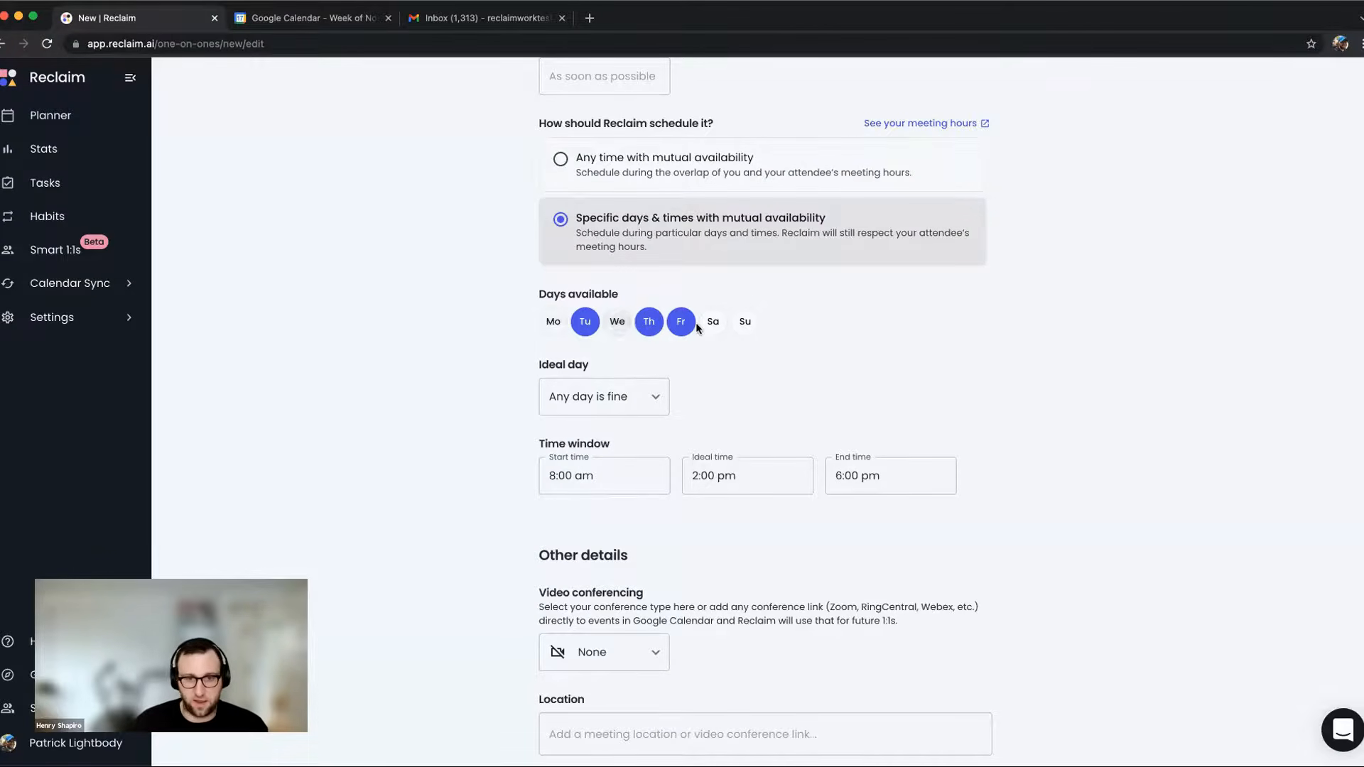
{"action": "left_click", "coordinate": [696, 327]}
{"action": "left_click", "coordinate": [667, 406]}
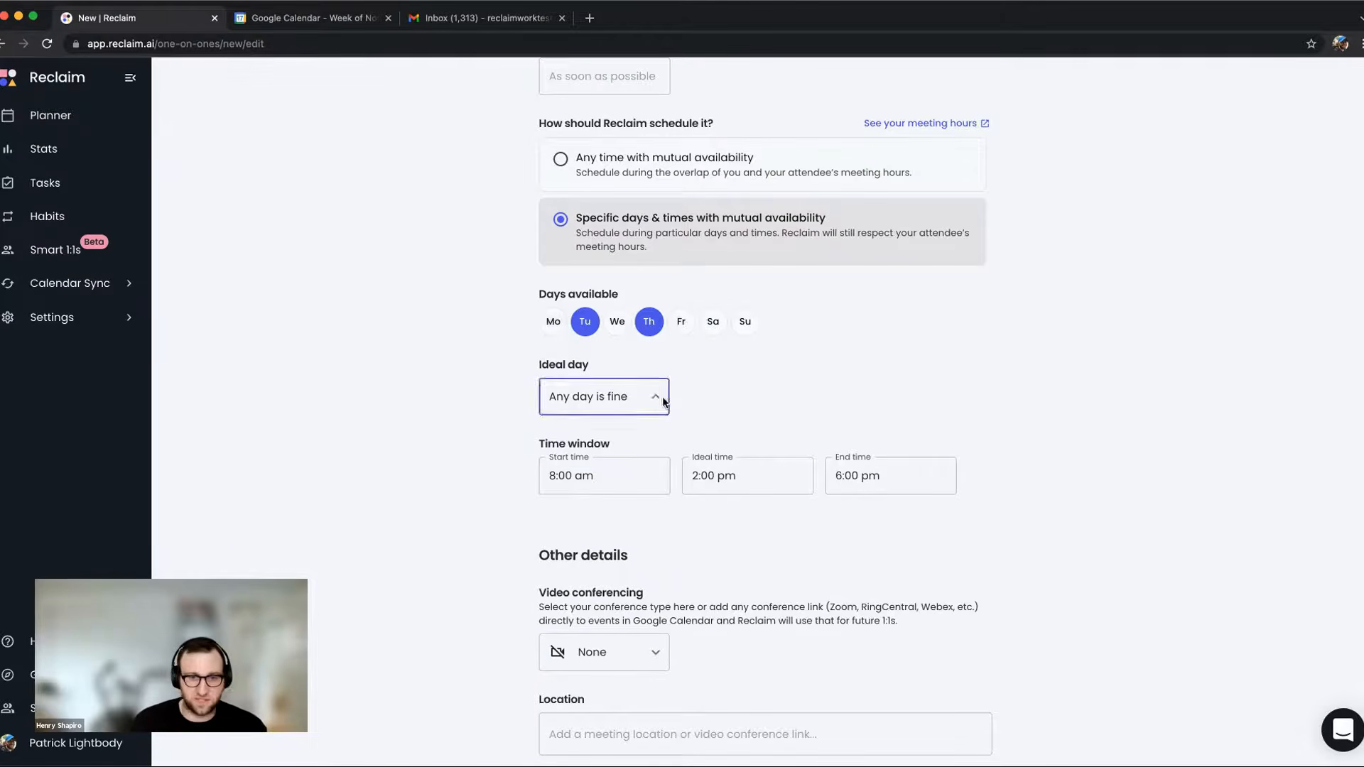
{"action": "left_click", "coordinate": [647, 425]}
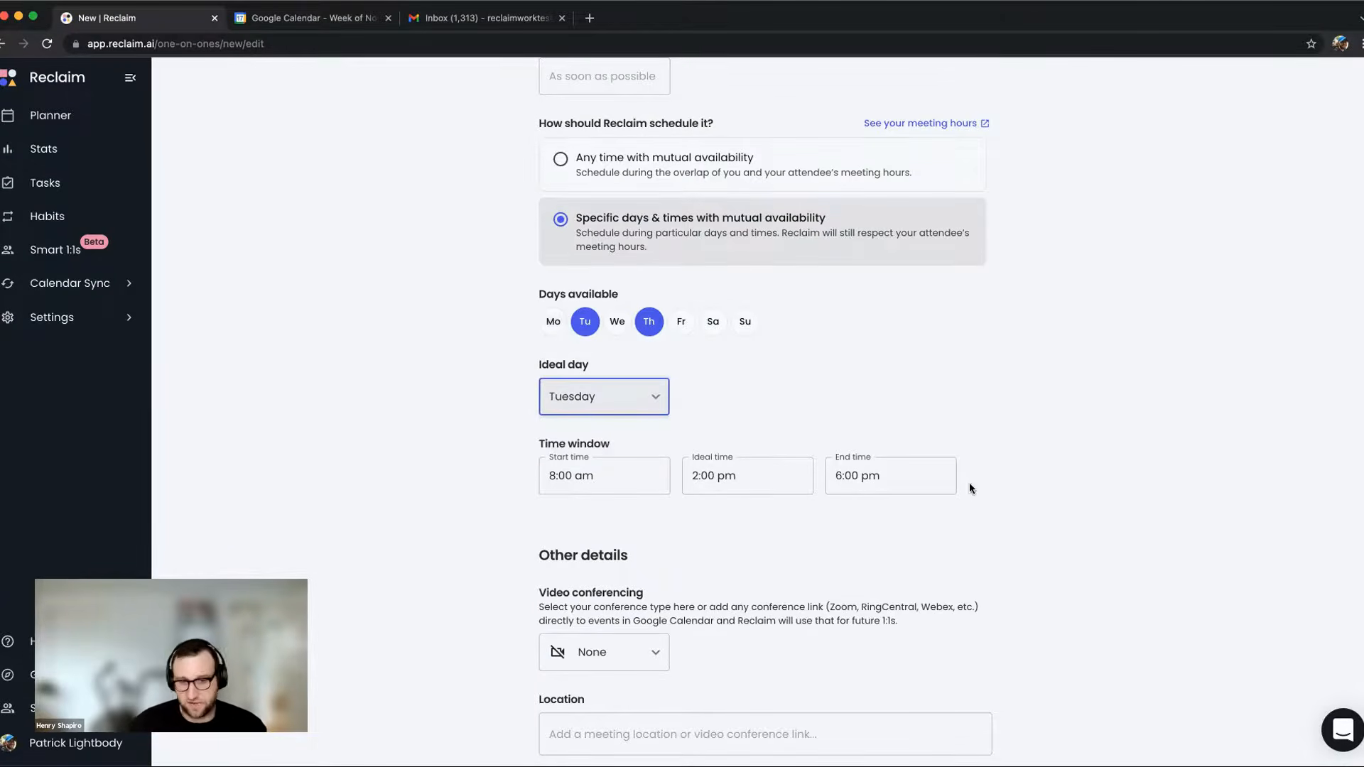
Switch the scheduling of the 1:1 back to any time with mutual availability.
{"action": "scroll", "coordinate": [995, 462], "scroll_direction": "down", "scroll_amount": 2}
{"action": "scroll", "coordinate": [1020, 442], "scroll_direction": "up", "scroll_amount": 2}
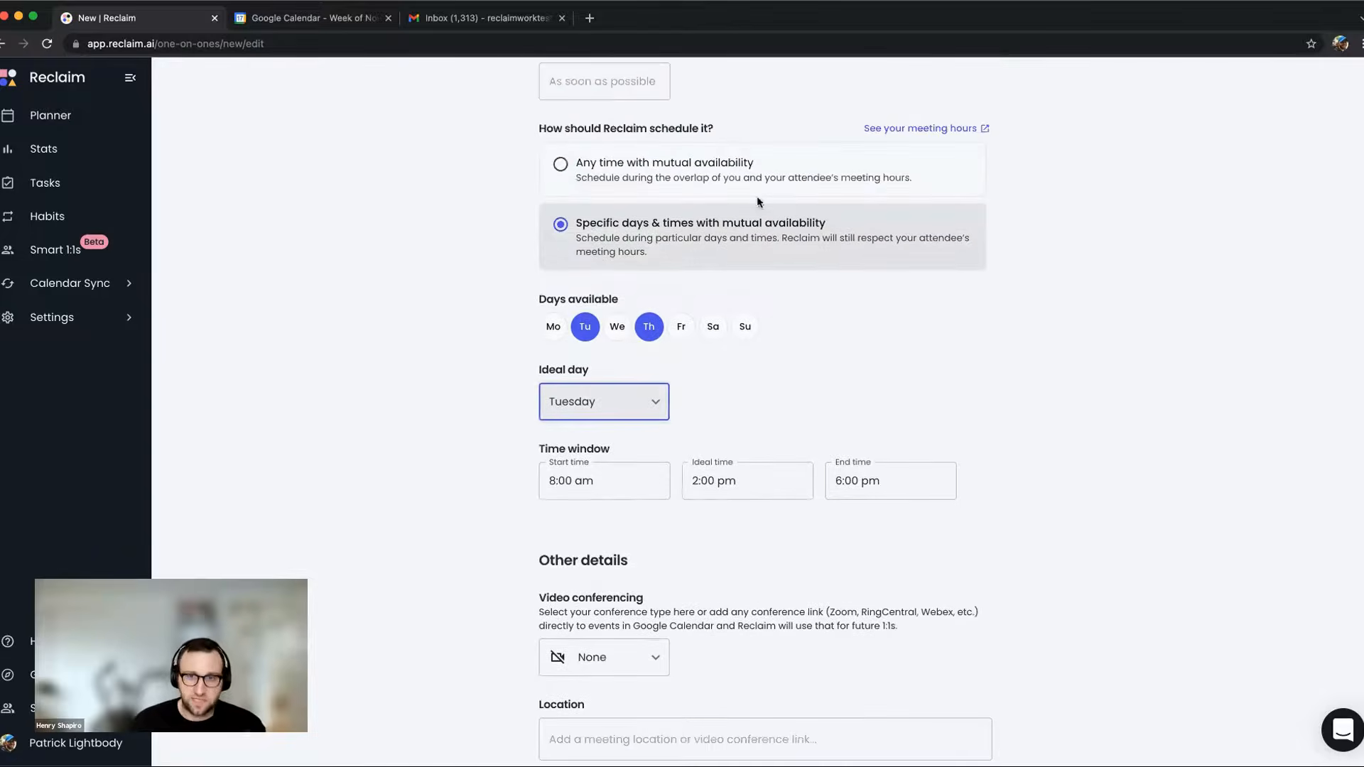
{"action": "left_click", "coordinate": [797, 180]}
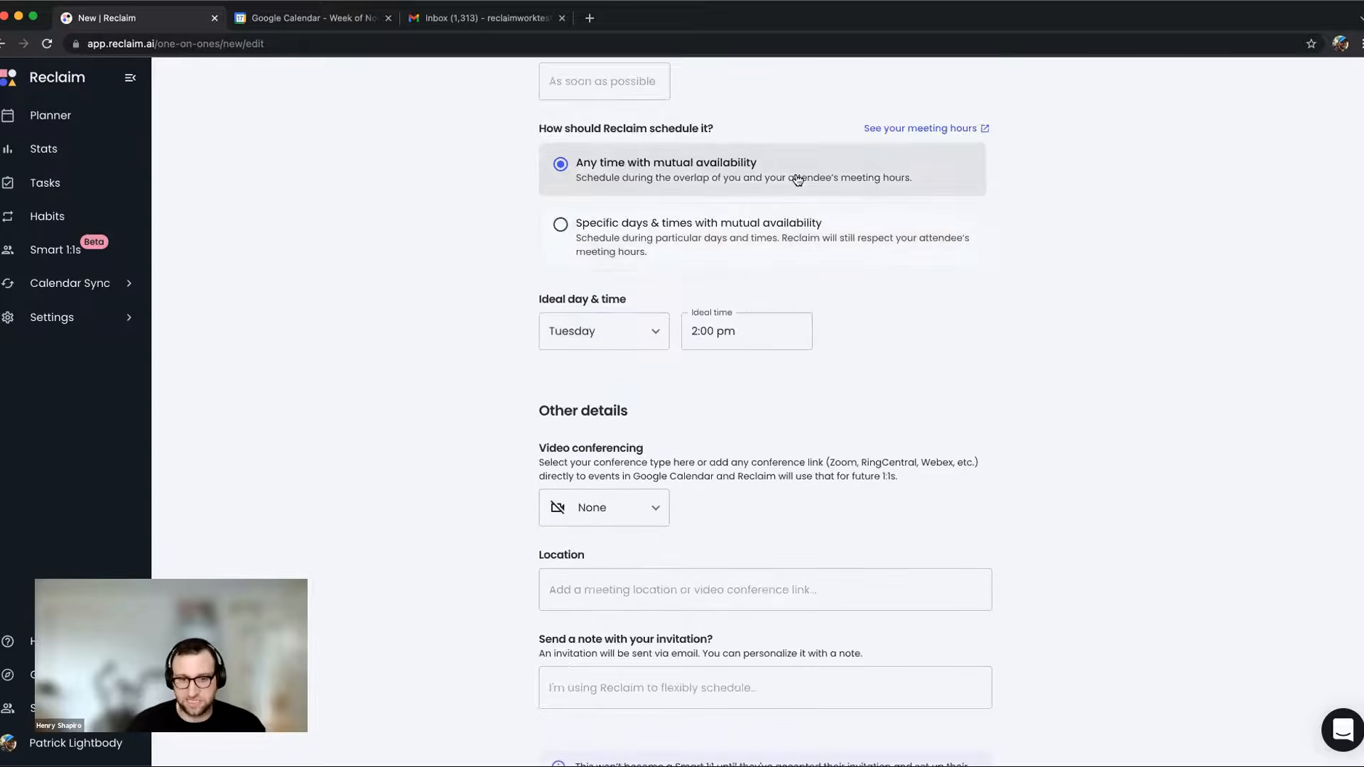
View the video conferencing choices and the location field for the 1:1, leaving conferencing at None.
{"action": "scroll", "coordinate": [803, 284], "scroll_direction": "down", "scroll_amount": 3}
{"action": "left_click", "coordinate": [664, 299]}
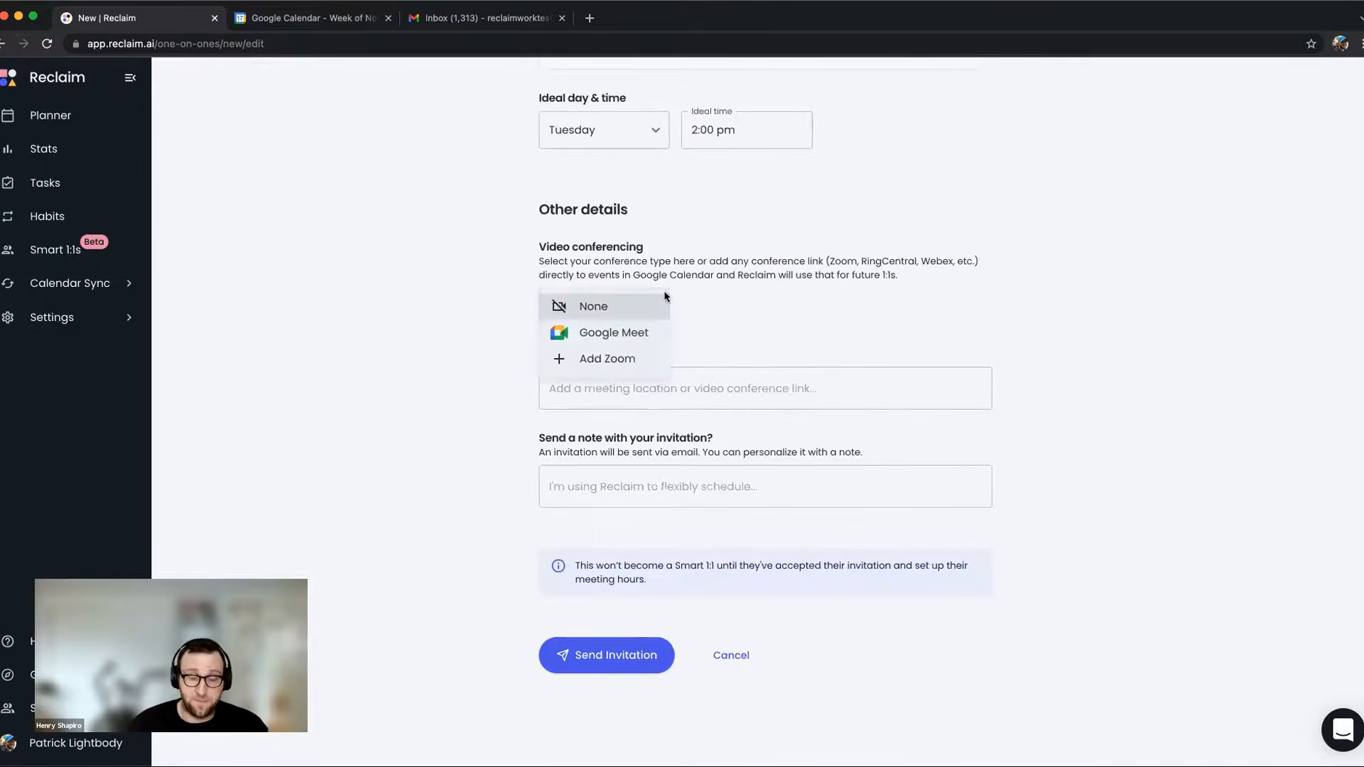
{"action": "left_click", "coordinate": [787, 328]}
{"action": "left_click", "coordinate": [587, 387]}
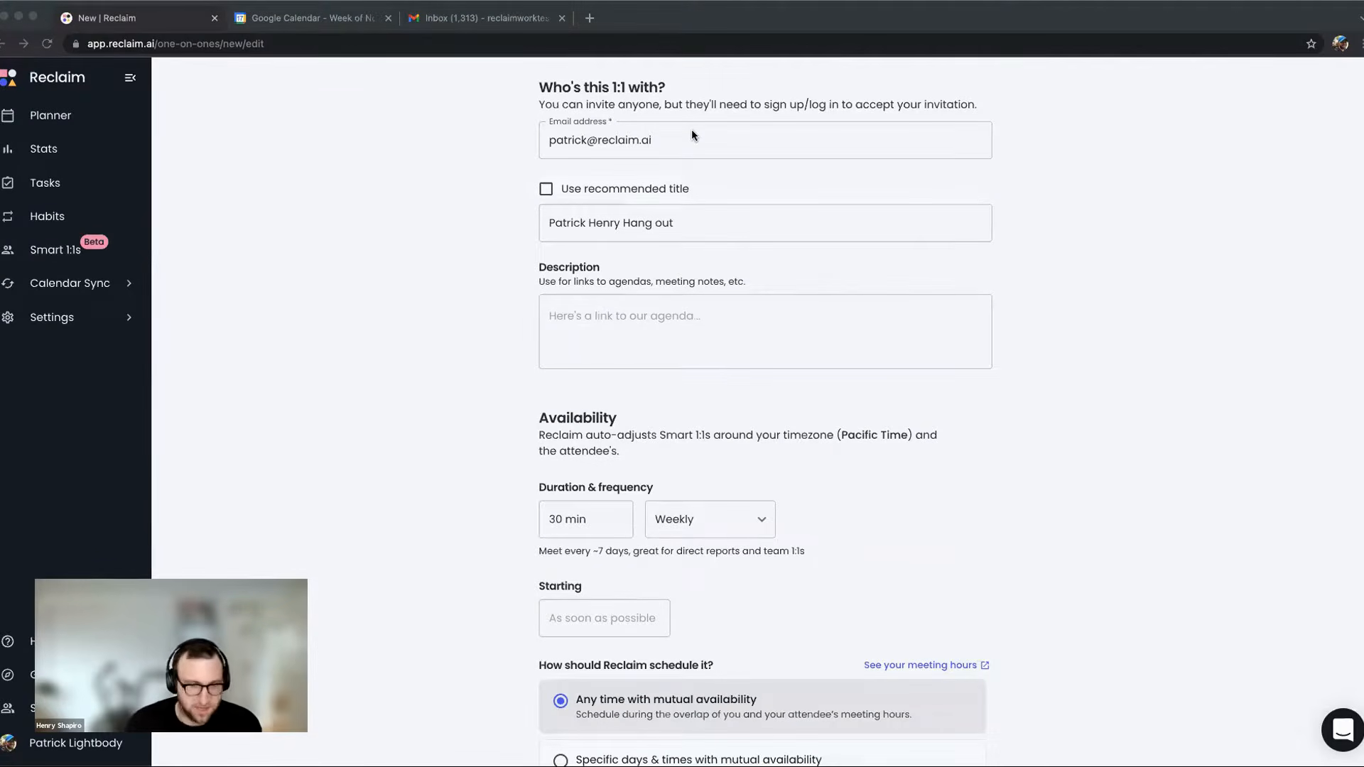
Open the support chat to check its usual reply time, and close it again.
{"action": "left_click", "coordinate": [1328, 738]}
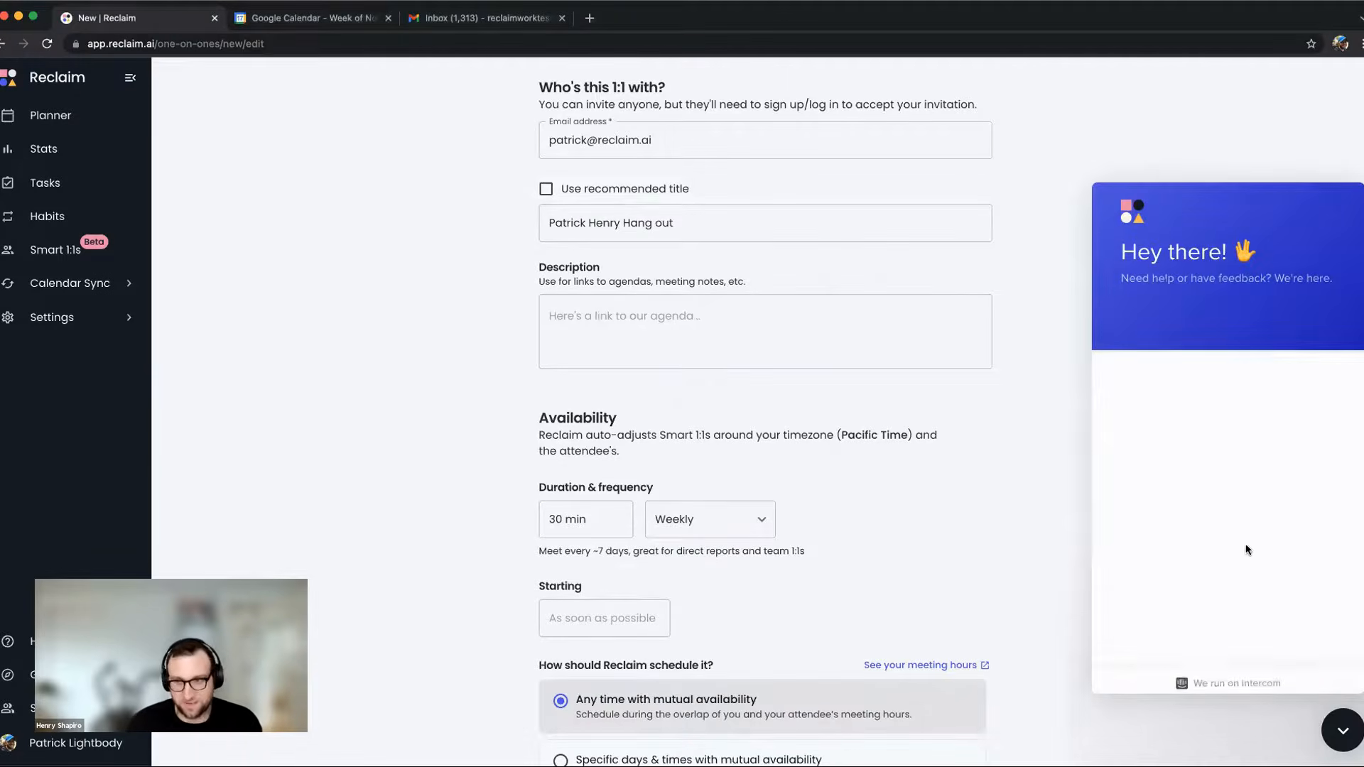
{"action": "left_click_drag", "start_coordinate": [1215, 377], "coordinate": [1297, 377]}
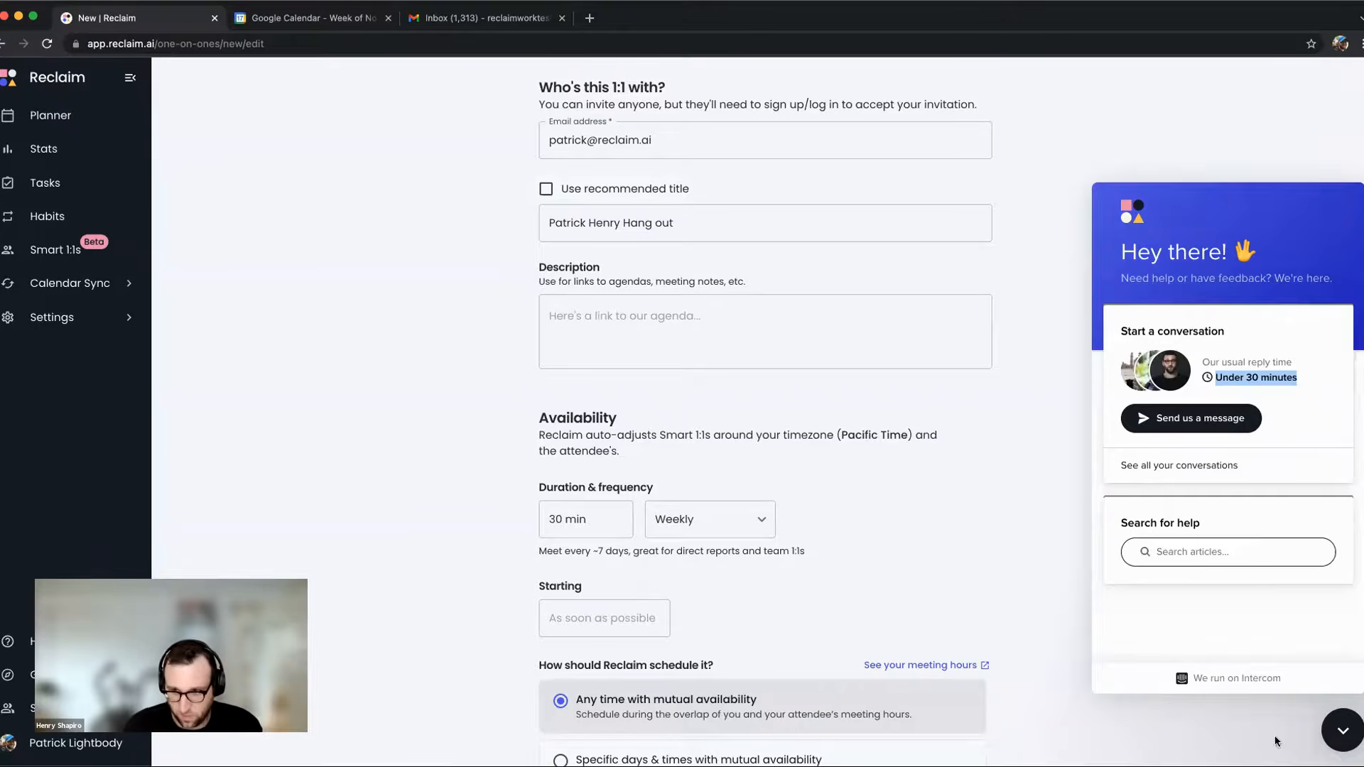
{"action": "left_click", "coordinate": [1352, 731]}
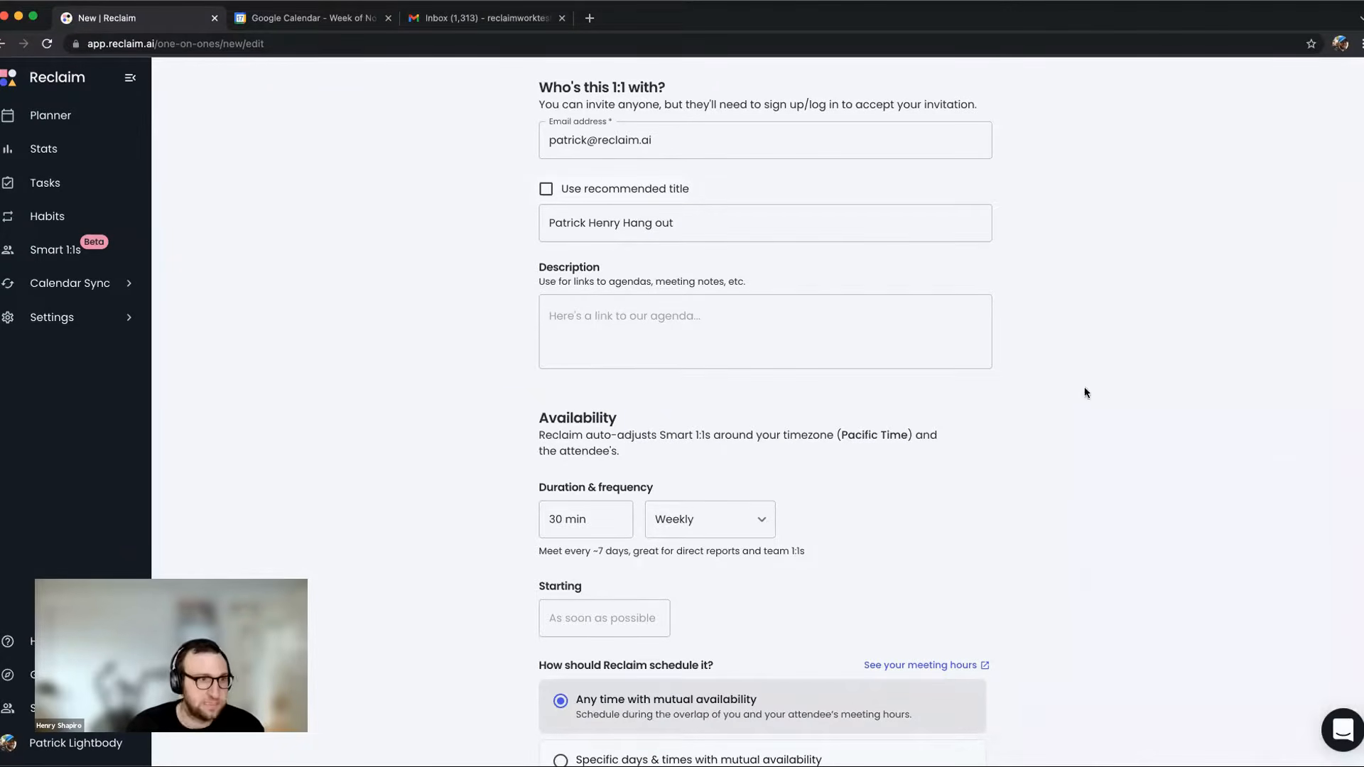
Send the Smart 1:1 invitation and copy its invite link.
{"action": "scroll", "coordinate": [1084, 387], "scroll_direction": "down", "scroll_amount": 10}
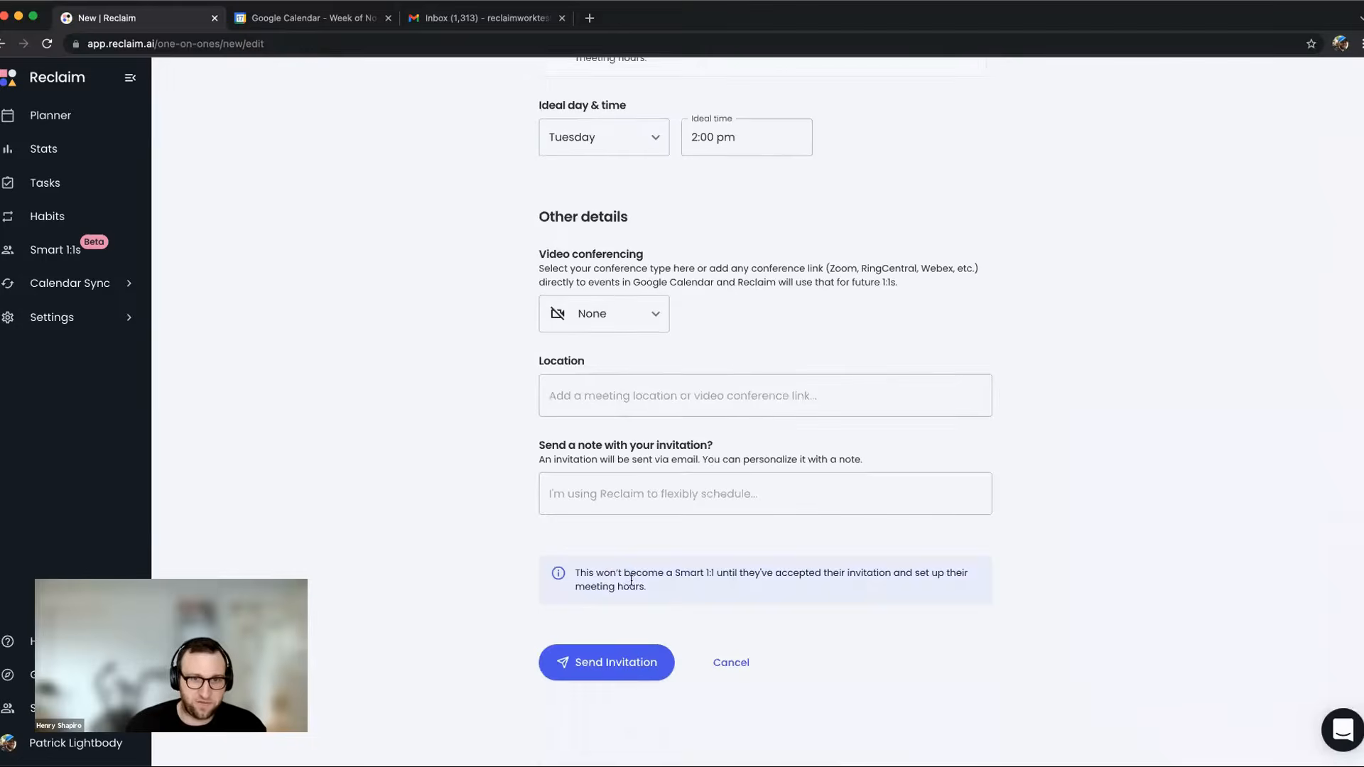
{"action": "left_click", "coordinate": [618, 664]}
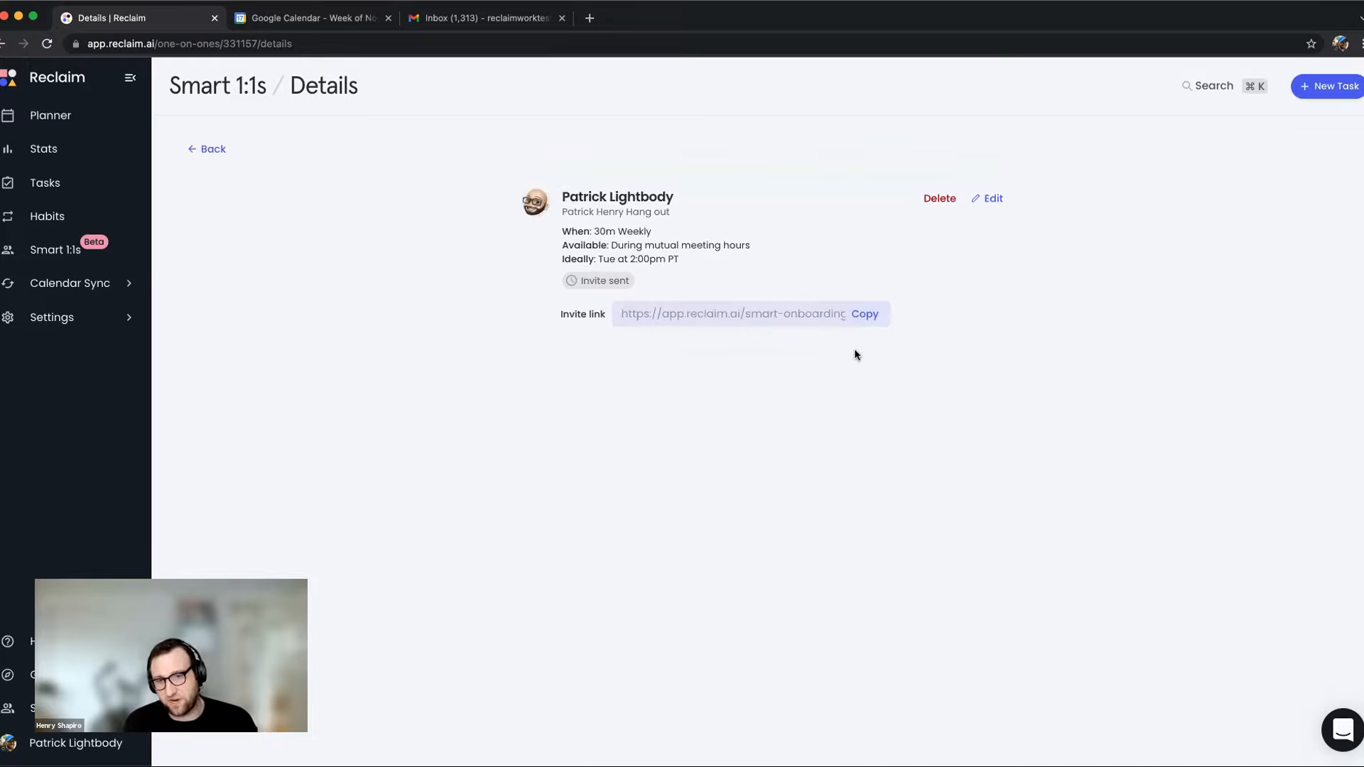
{"action": "left_click", "coordinate": [867, 316]}
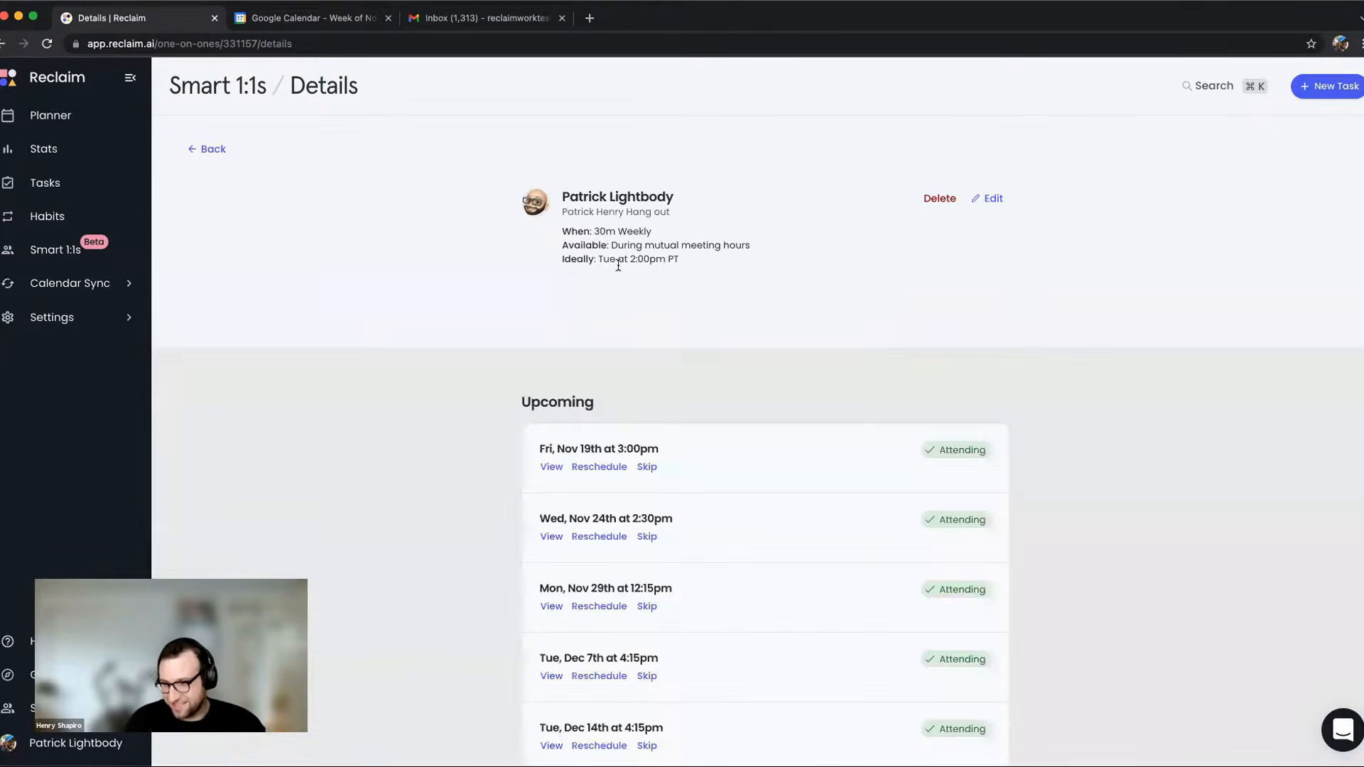
Review the upcoming occurrences of the Smart 1:1 and view the Fri, Nov 19th at 3:00pm one in the Planner.
{"action": "scroll", "coordinate": [668, 374], "scroll_direction": "down", "scroll_amount": 5}
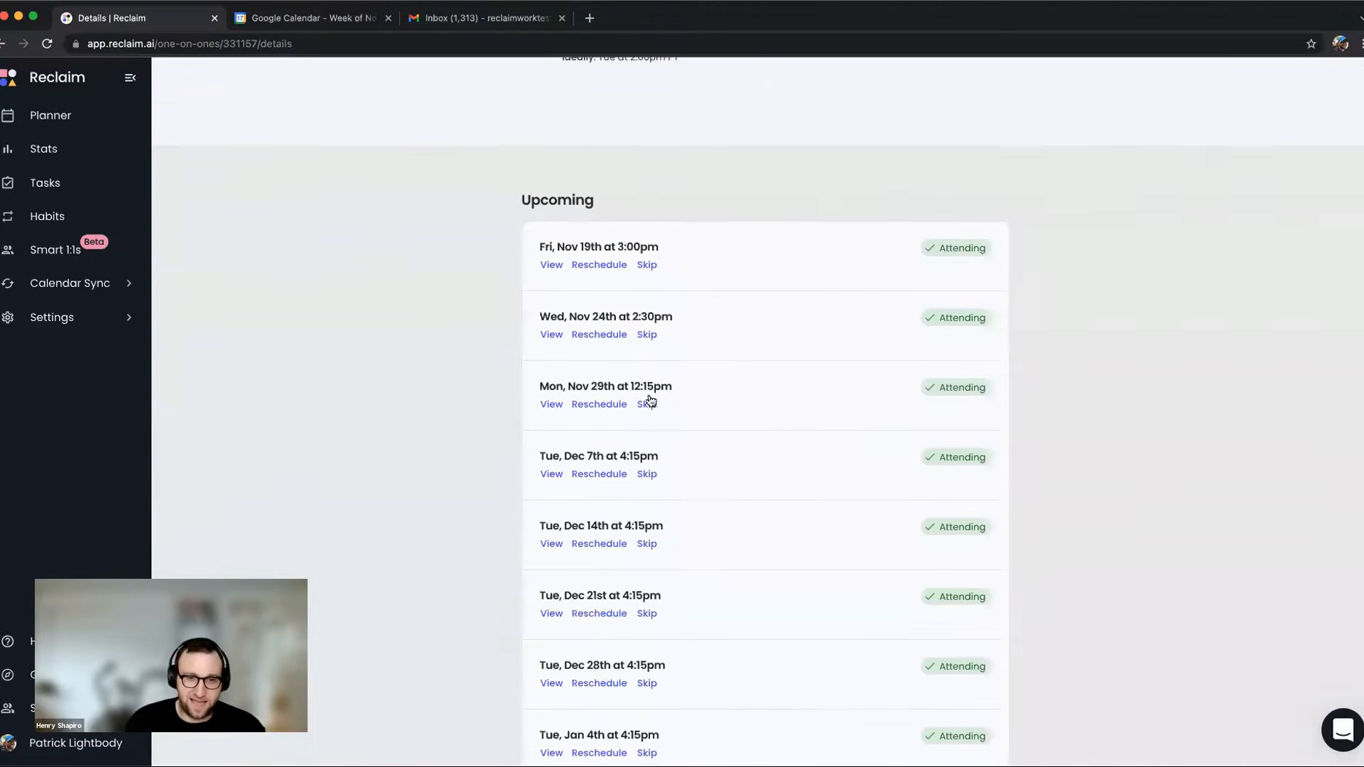
{"action": "scroll", "coordinate": [655, 393], "scroll_direction": "down", "scroll_amount": 5}
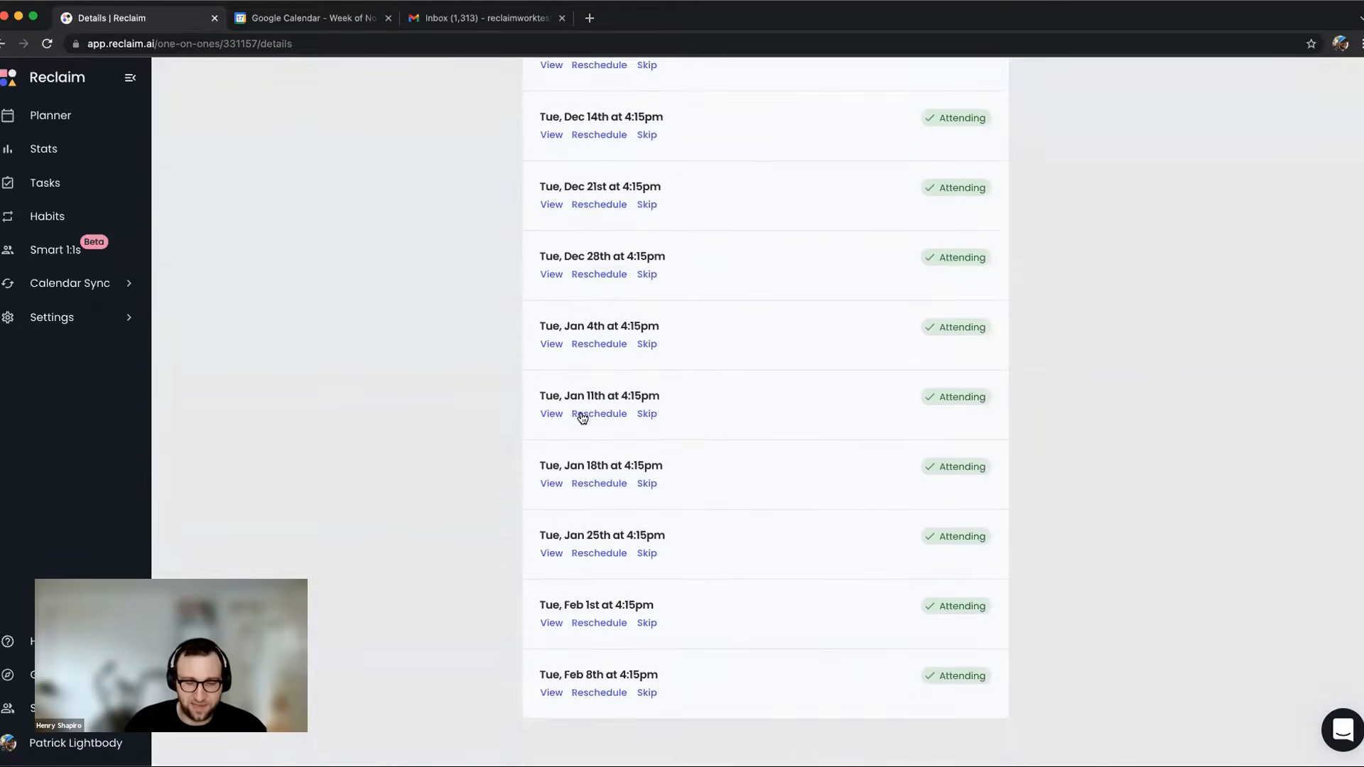
{"action": "scroll", "coordinate": [582, 418], "scroll_direction": "up", "scroll_amount": 4}
{"action": "scroll", "coordinate": [583, 417], "scroll_direction": "up", "scroll_amount": 5}
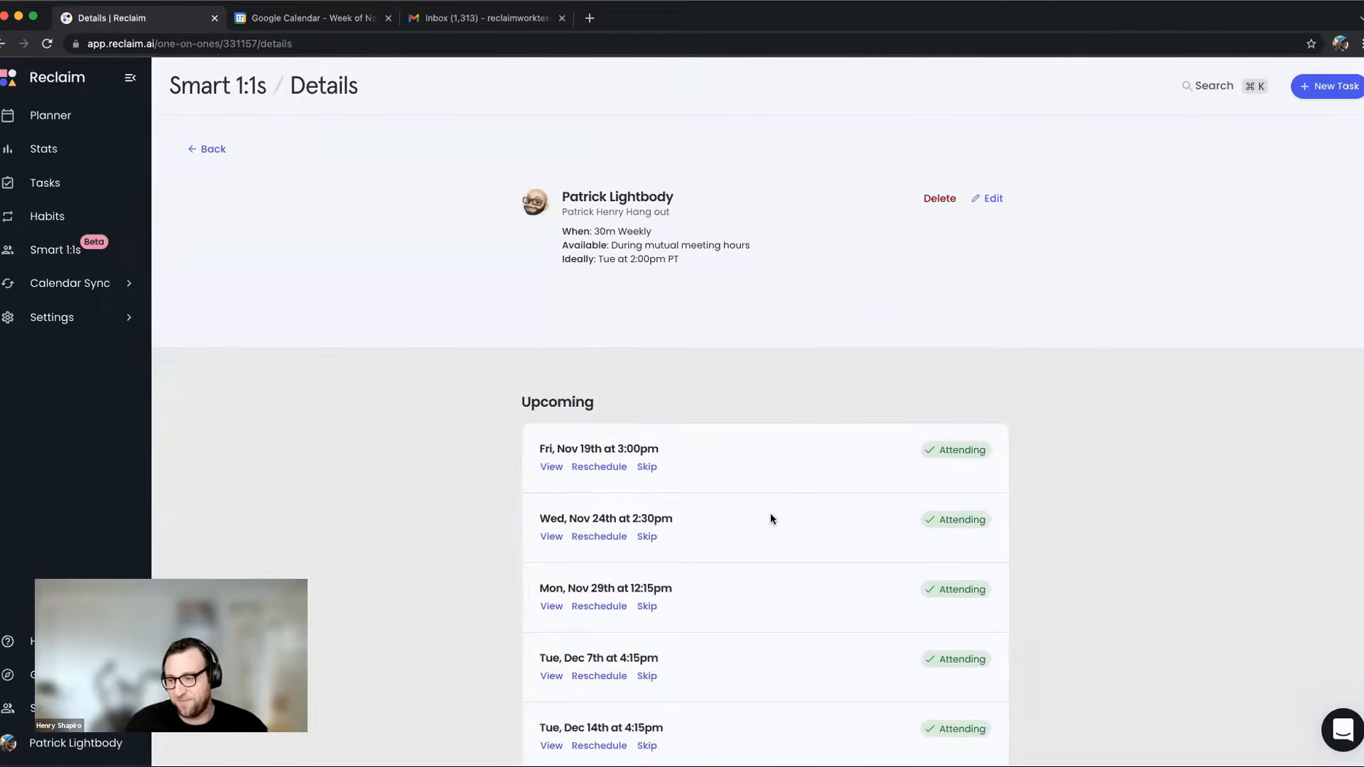
{"action": "left_click", "coordinate": [552, 467]}
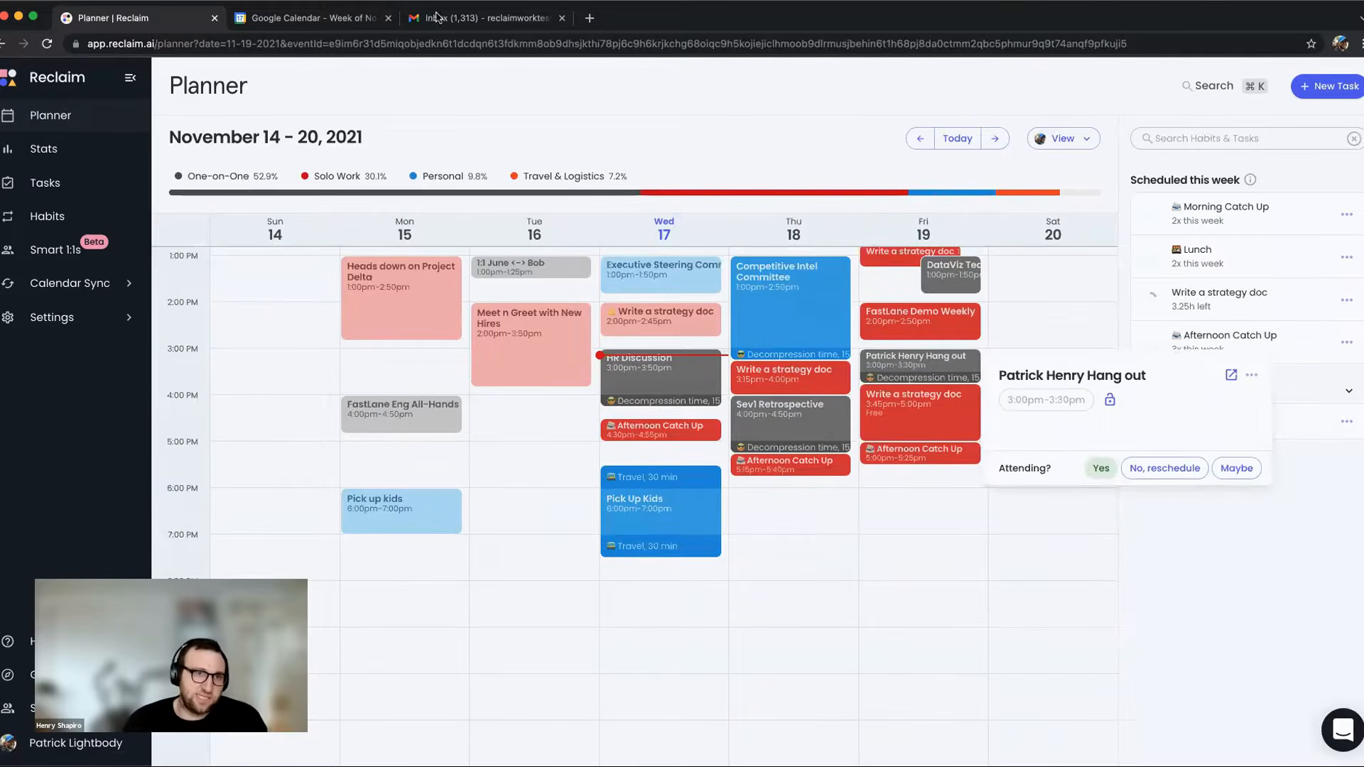
Switch to Google Calendar and create a conflicting "Busy" event on Friday, November 19 from 2:45pm to 3:25pm.
{"action": "left_click", "coordinate": [309, 20]}
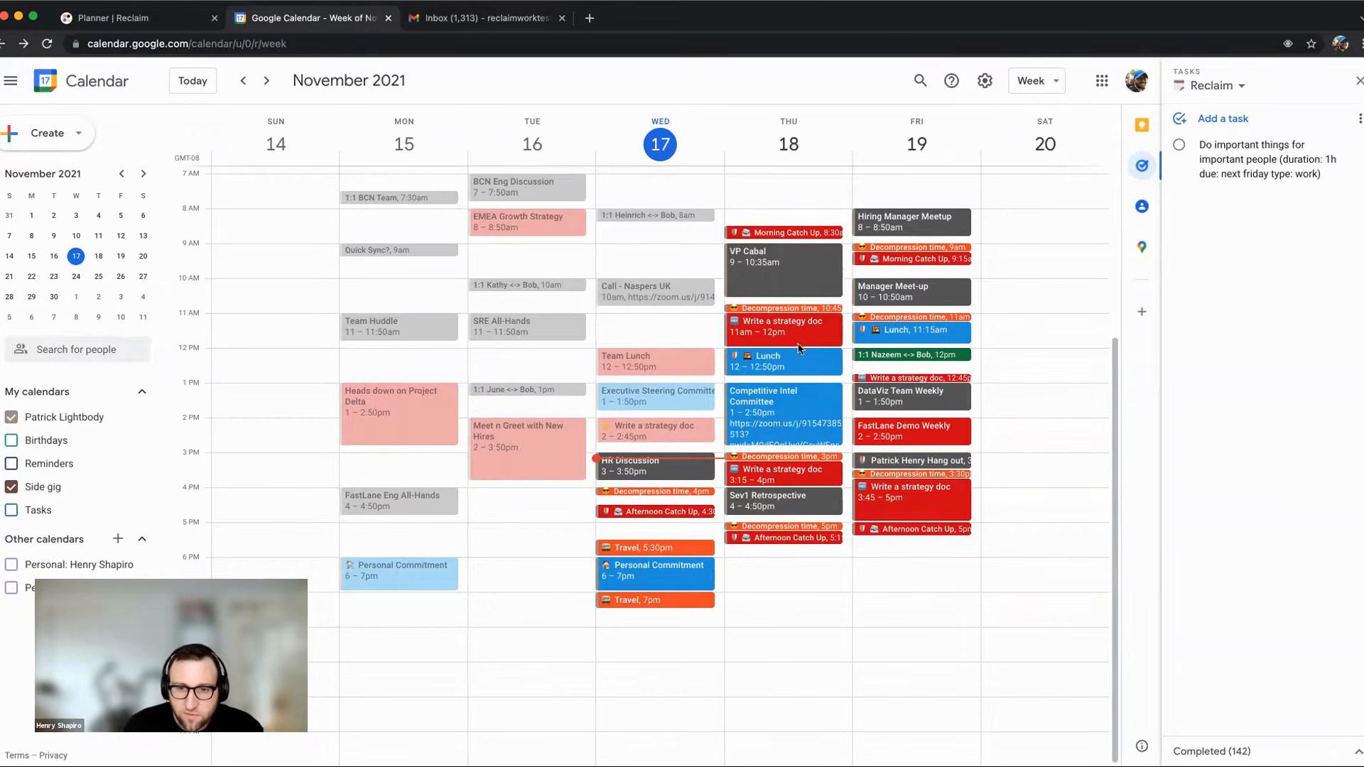
{"action": "left_click", "coordinate": [975, 460]}
{"action": "type", "text": "Busy"}
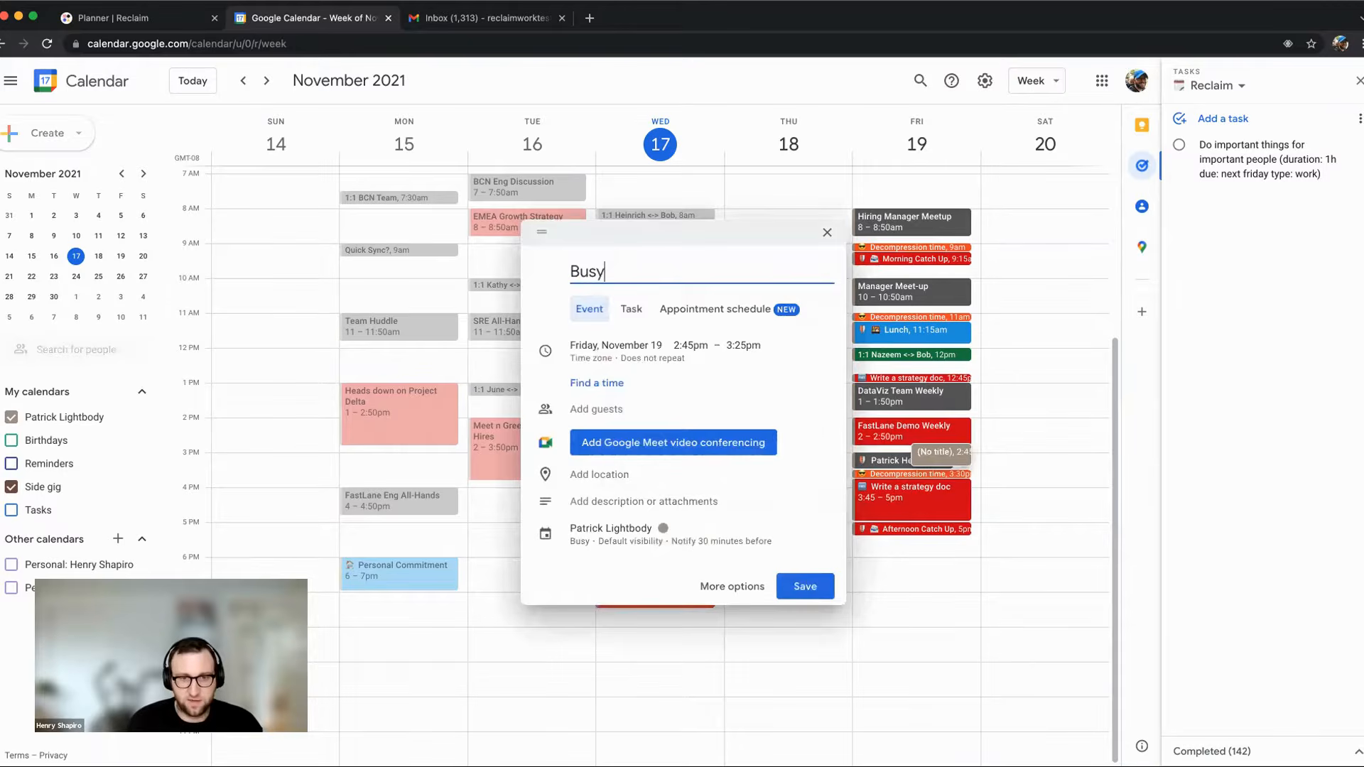
{"action": "key", "text": "Return"}
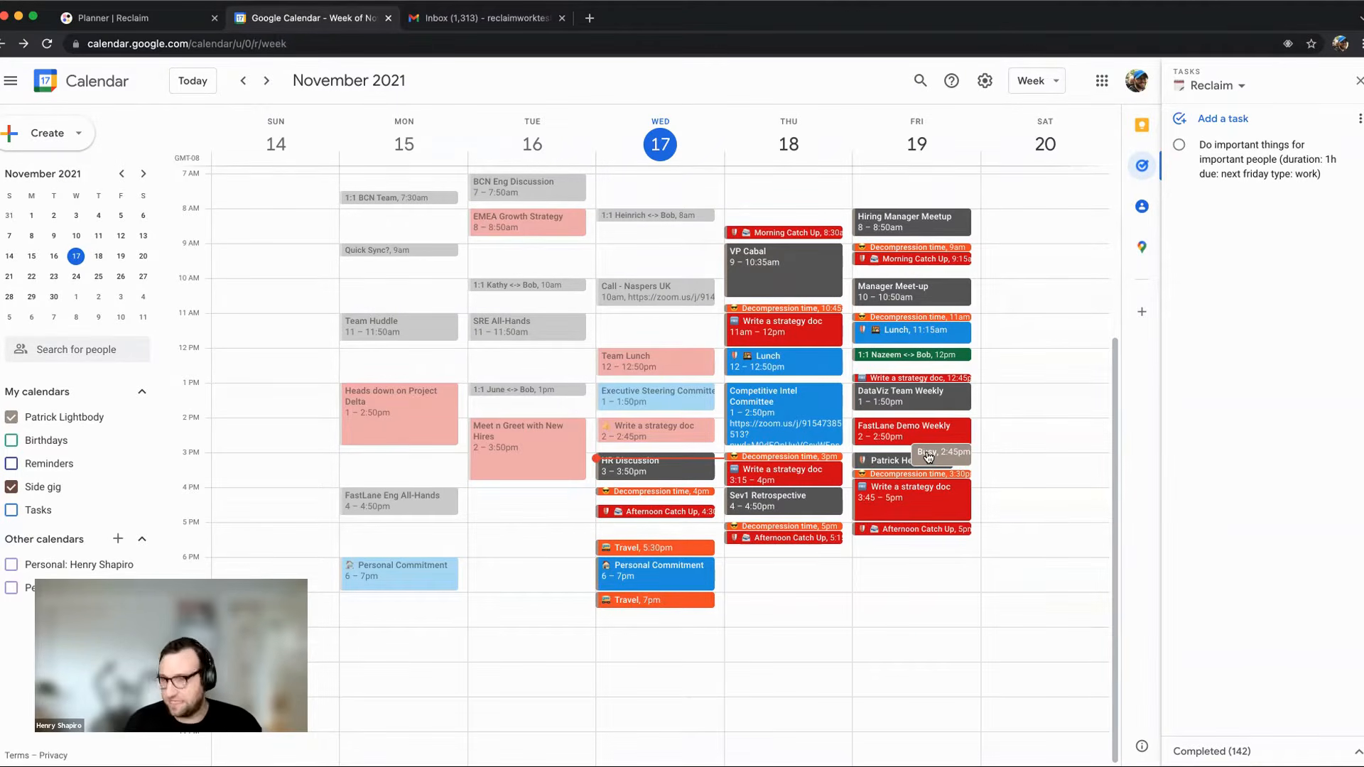
Examine the rescheduling and cancellation options in the details of Friday's 3:00pm Smart 1:1 event, and close them.
{"action": "left_click", "coordinate": [896, 462]}
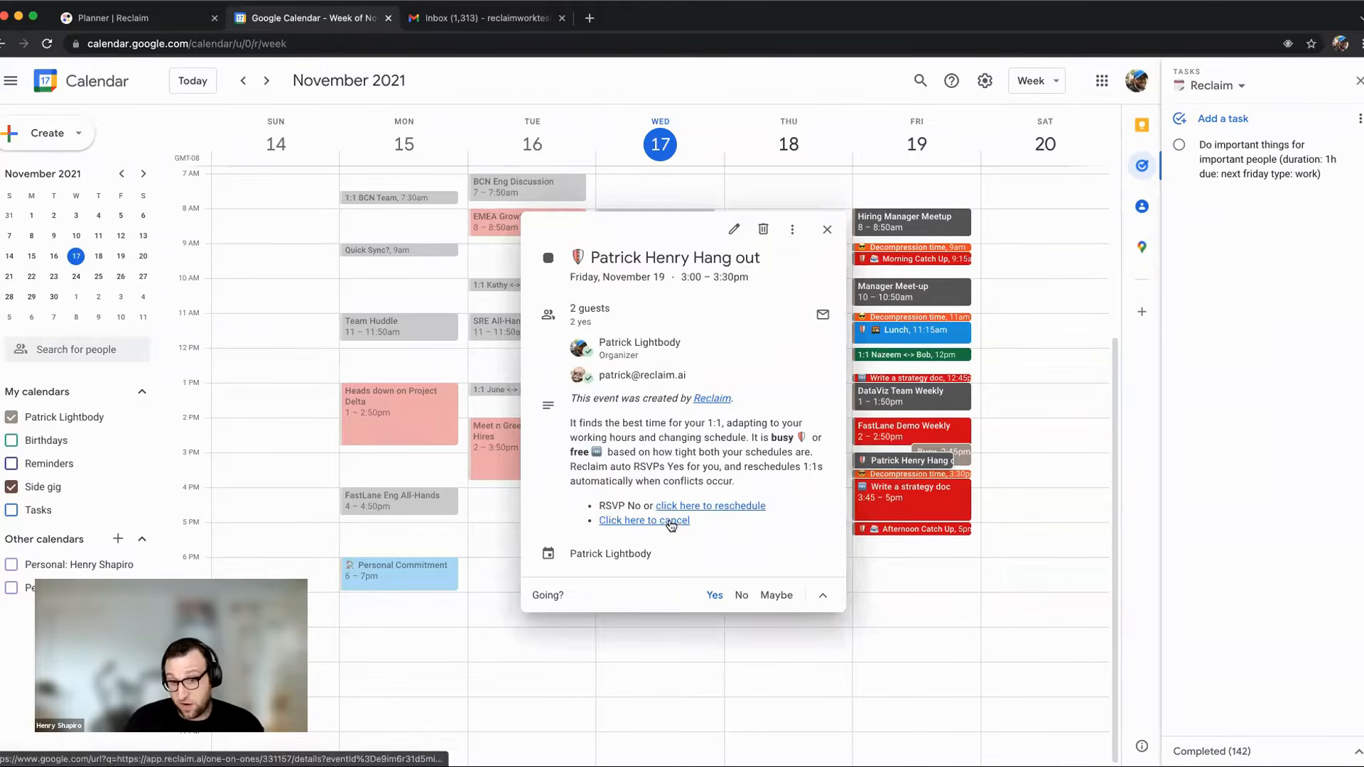
{"action": "left_click", "coordinate": [1043, 369]}
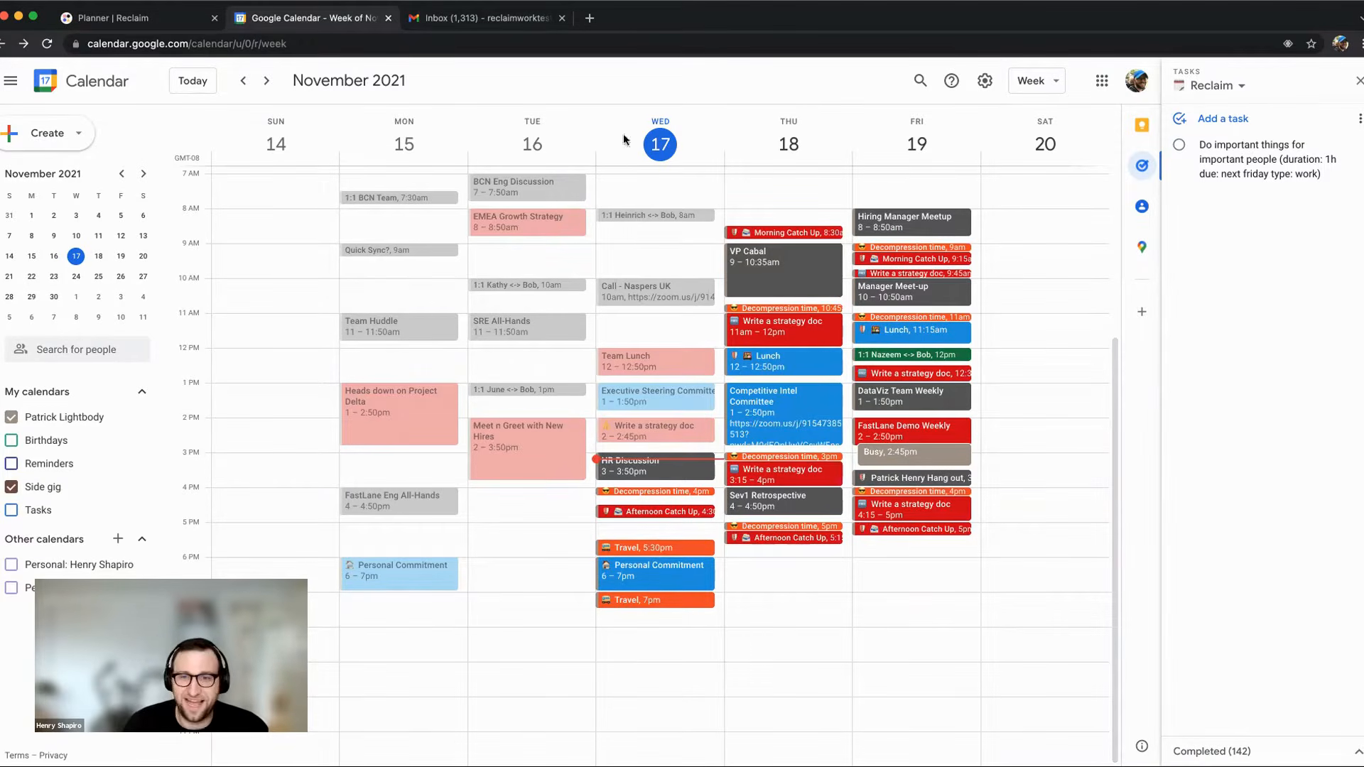
Start a new all-day event in the following week spanning Wednesday, November 24 to Friday, November 26.
{"action": "left_click", "coordinate": [267, 81]}
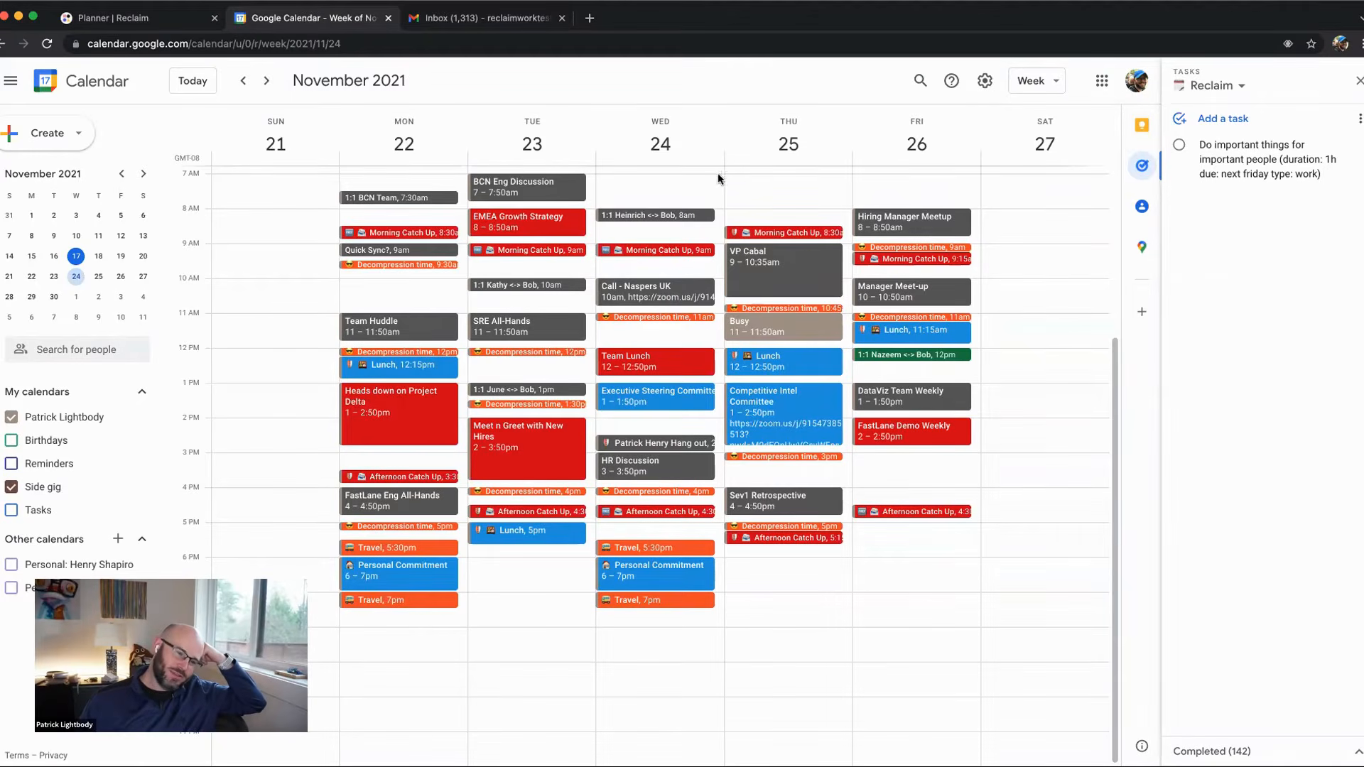
{"action": "left_click", "coordinate": [702, 157]}
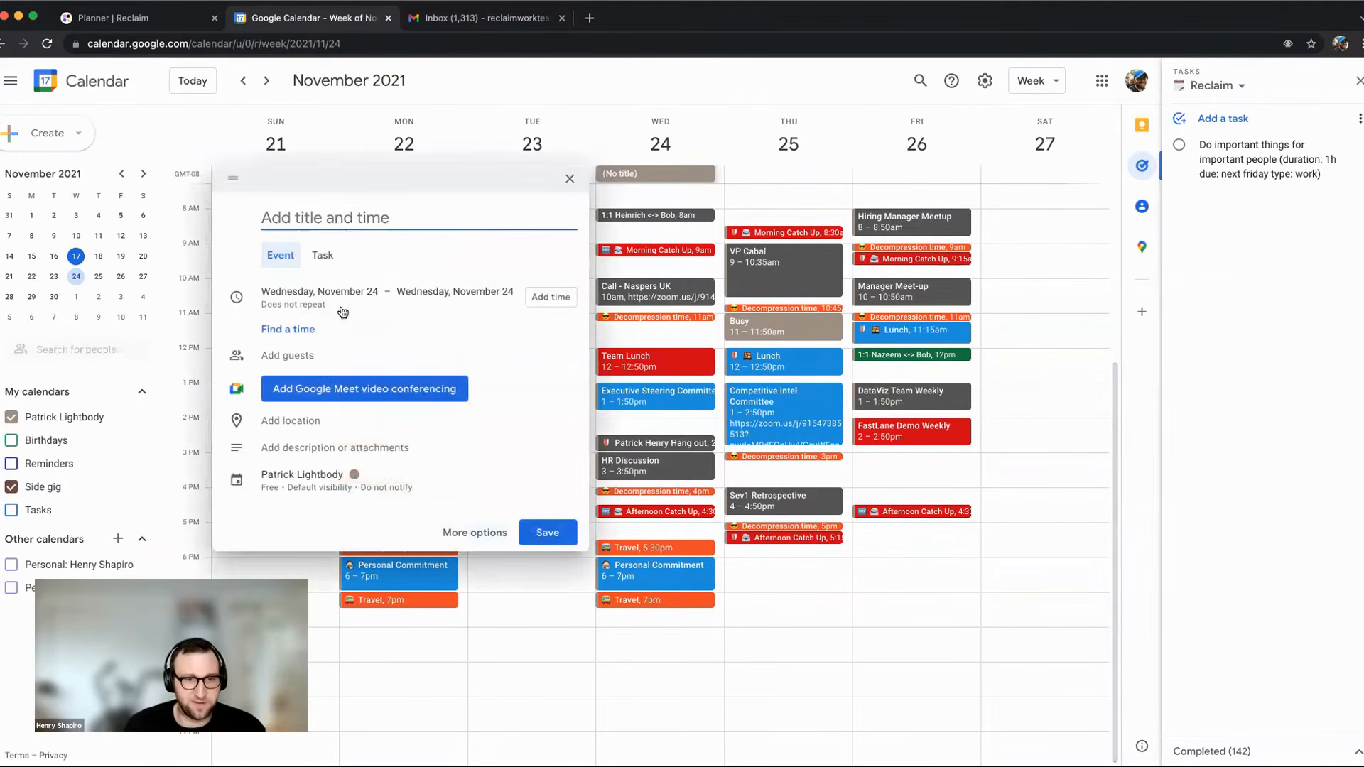
{"action": "left_click", "coordinate": [471, 291]}
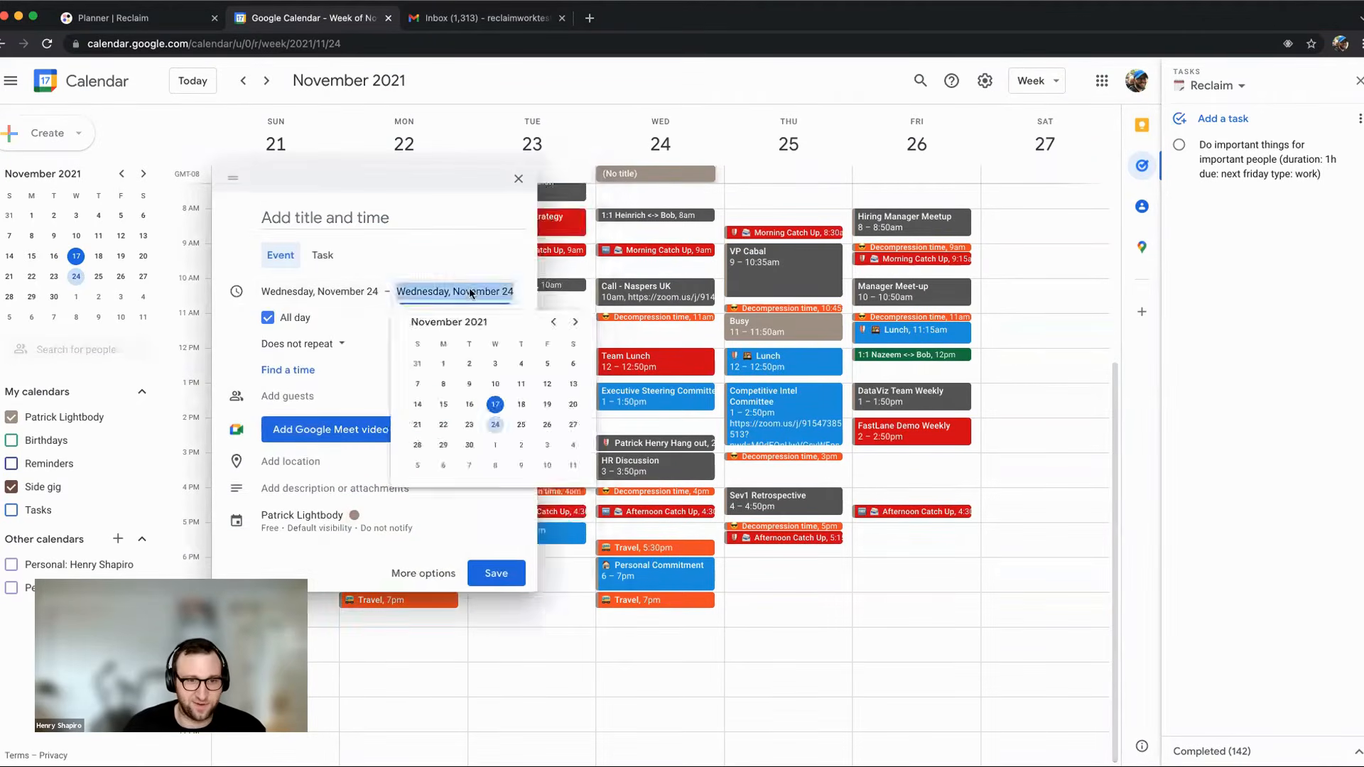
{"action": "left_click", "coordinate": [546, 425]}
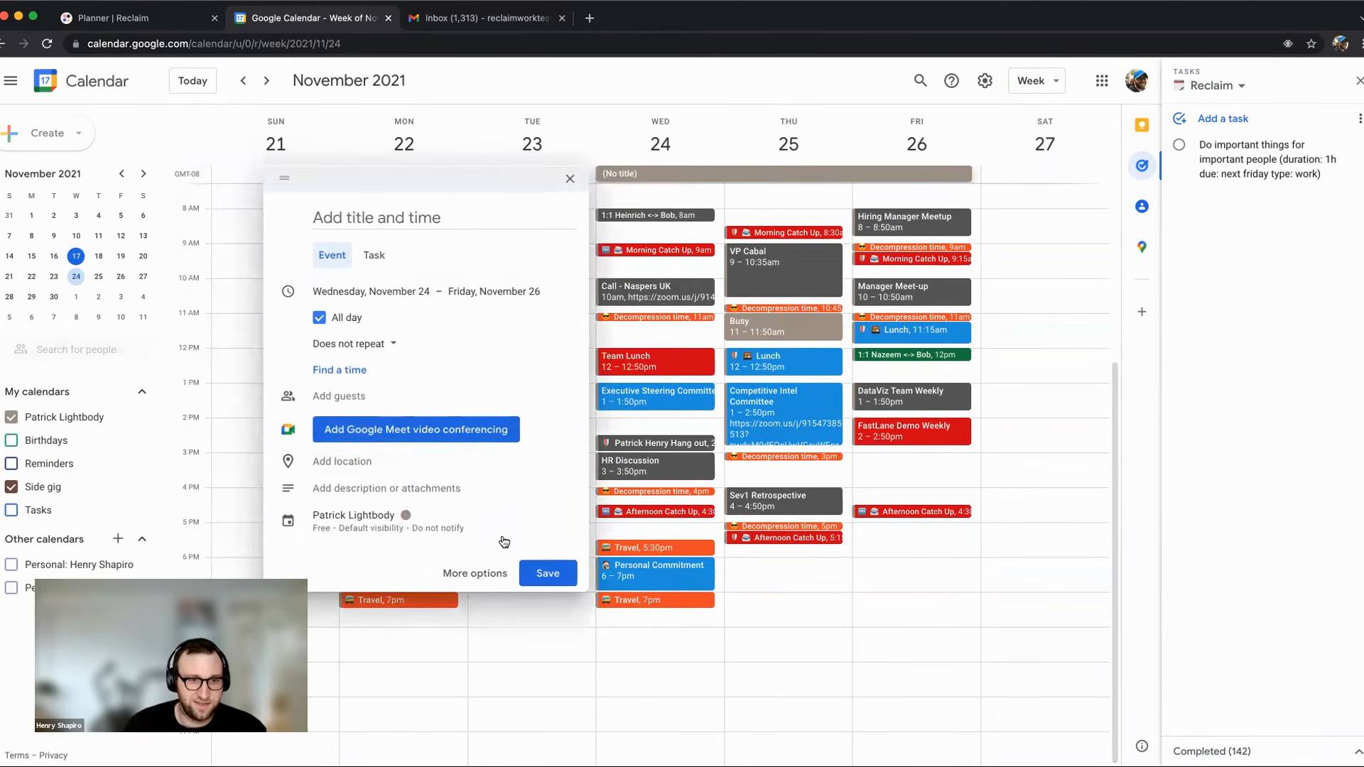
Set the all-day event's availability to Busy, title it "Vacation!" and save it.
{"action": "left_click", "coordinate": [327, 530]}
{"action": "left_click", "coordinate": [331, 554]}
{"action": "left_click", "coordinate": [323, 526]}
{"action": "left_click", "coordinate": [391, 221]}
{"action": "type", "text": "Vacation!"}
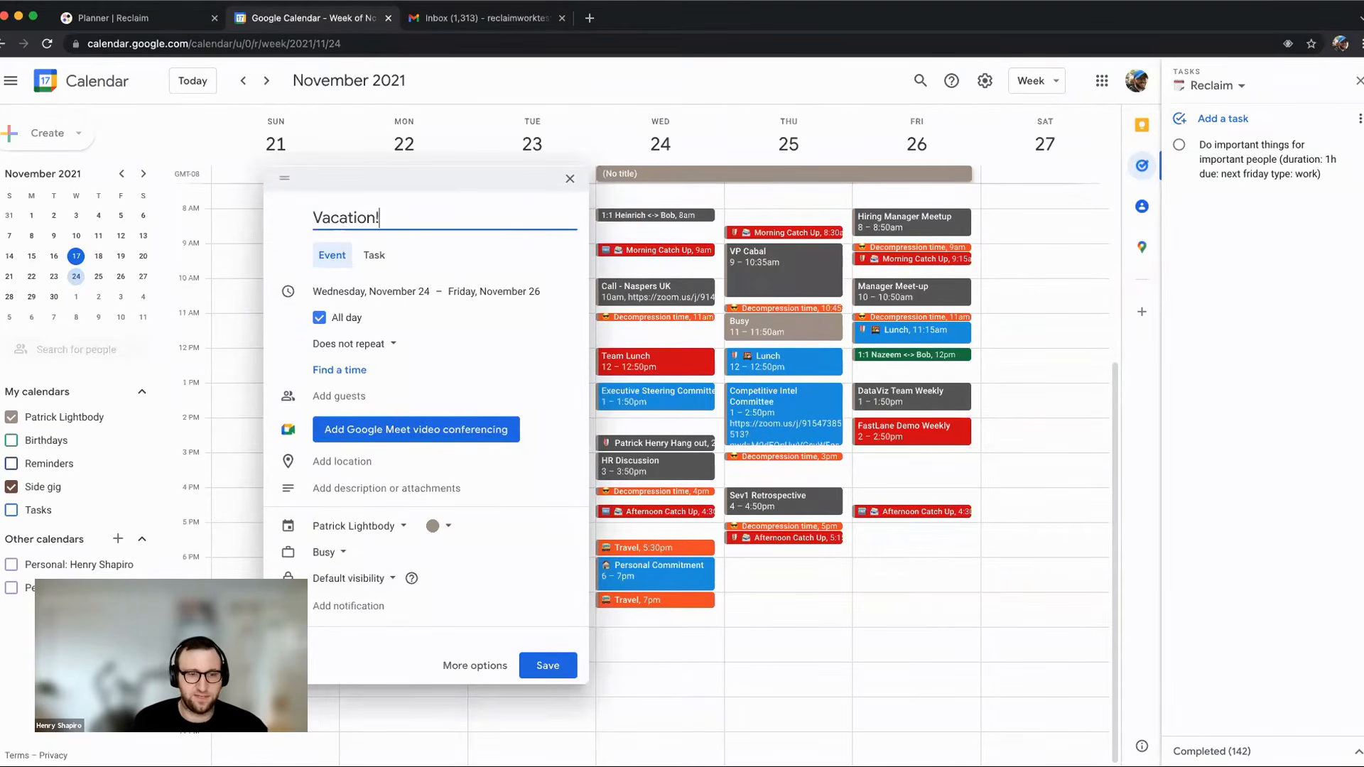
{"action": "key", "text": "Return"}
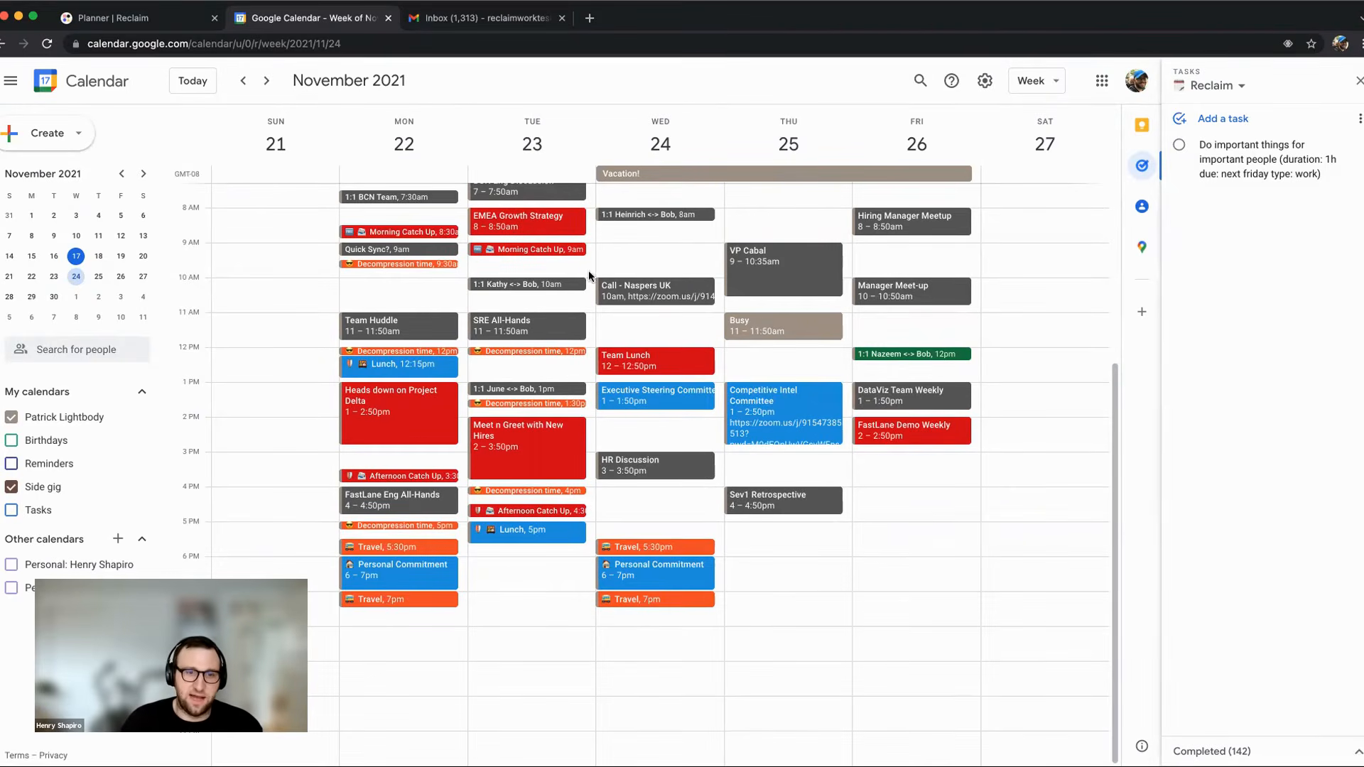
{"action": "scroll", "coordinate": [664, 463], "scroll_direction": "up", "scroll_amount": 1}
{"action": "scroll", "coordinate": [665, 463], "scroll_direction": "up", "scroll_amount": 2}
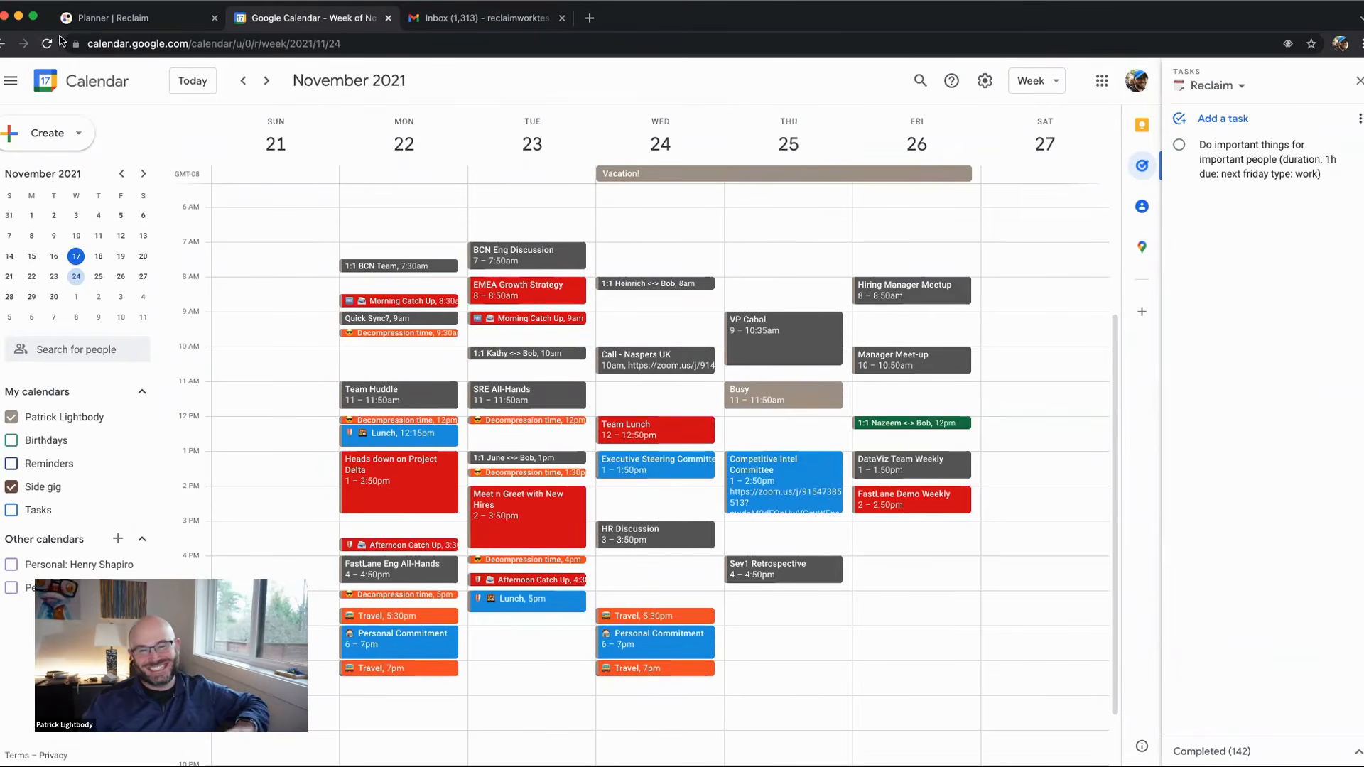
{"action": "scroll", "coordinate": [692, 264], "scroll_direction": "down", "scroll_amount": 1}
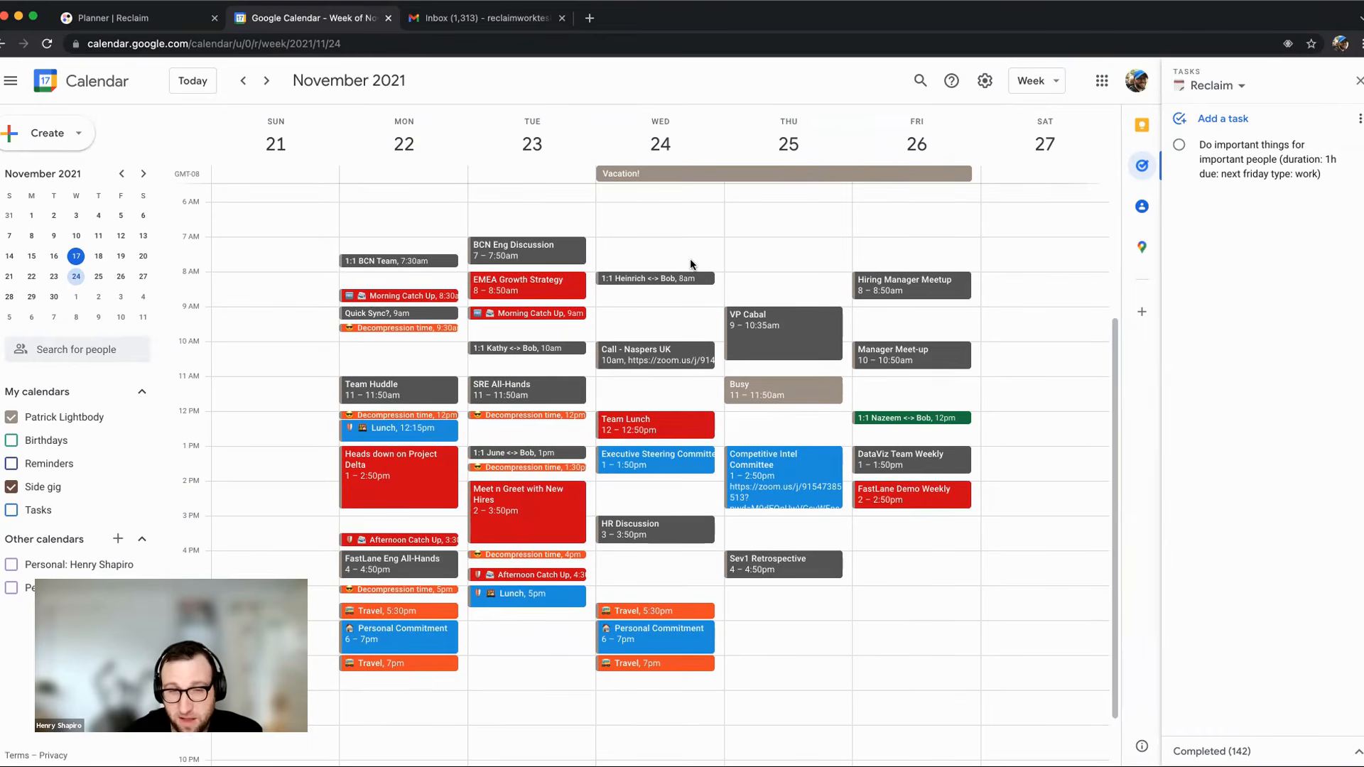